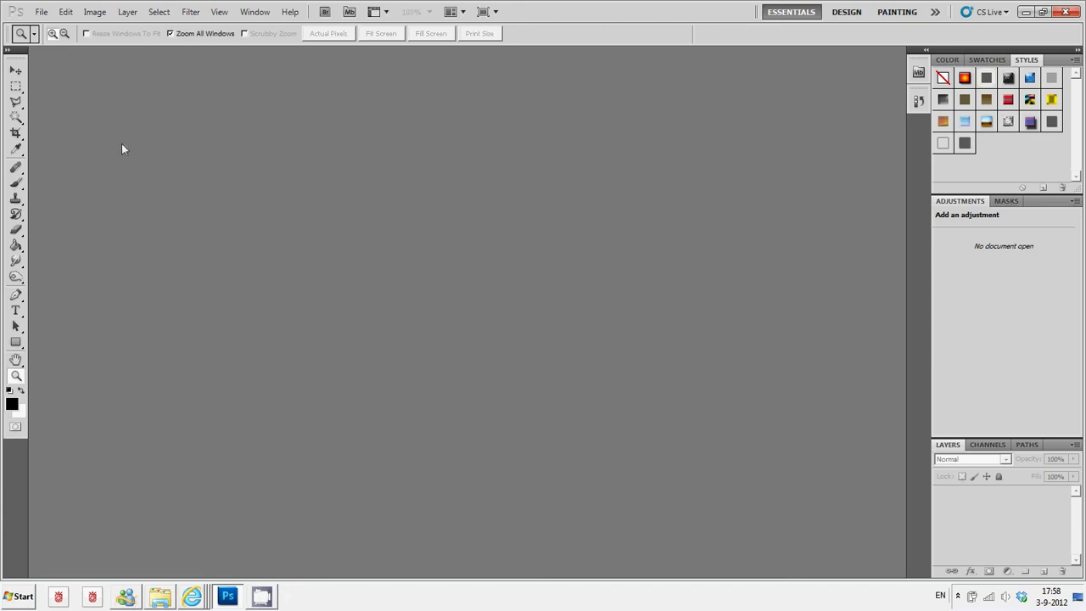
Step: Open 2012-Nissan-Micra-DIG-S.jpg from the base cars folder as the Background layer
click(47, 17)
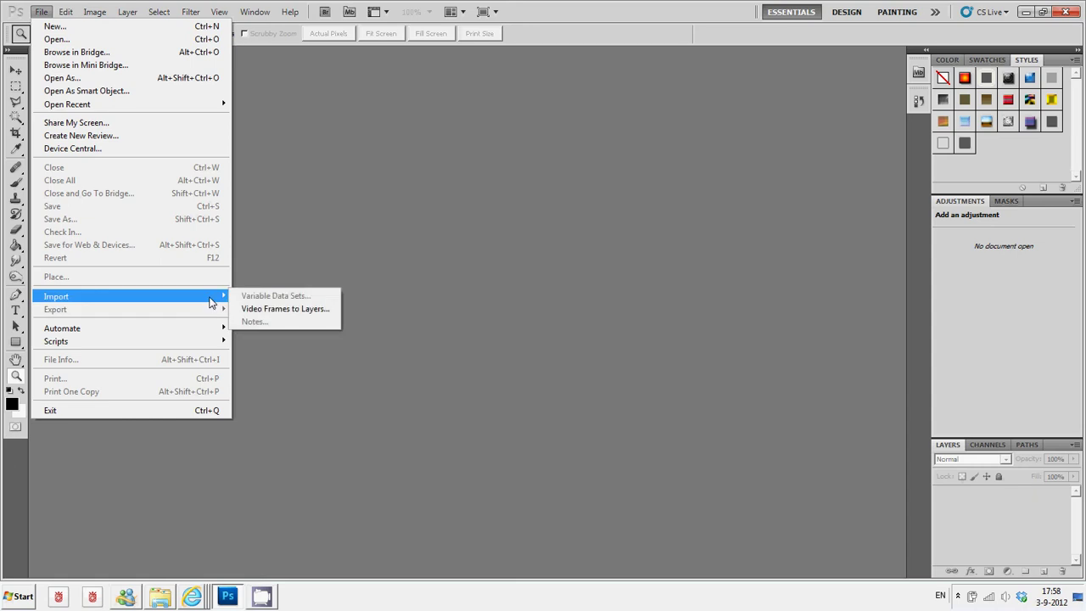
click(313, 187)
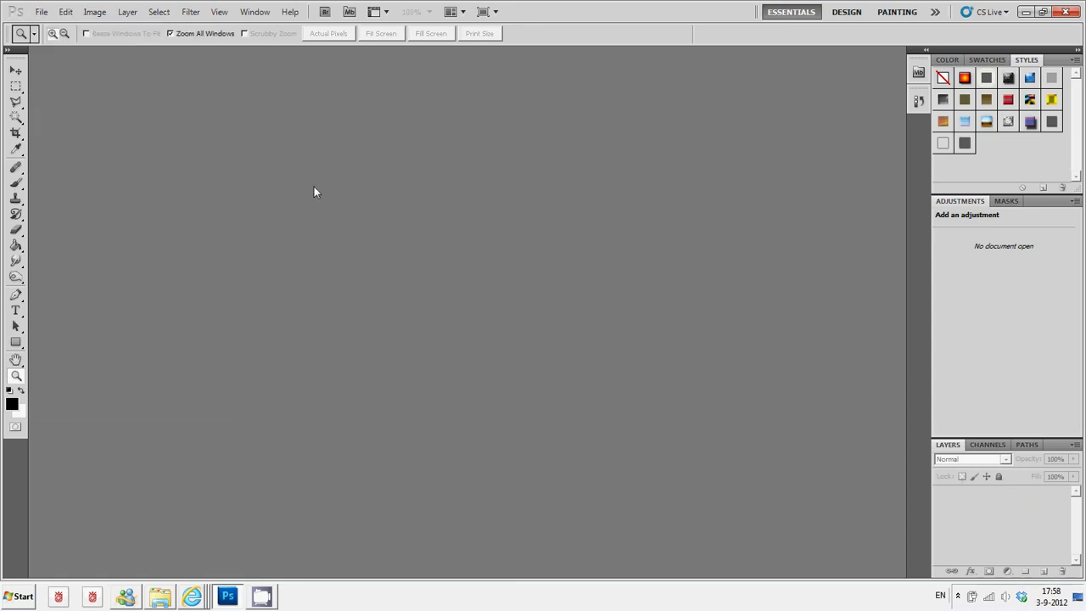
double_click(313, 192)
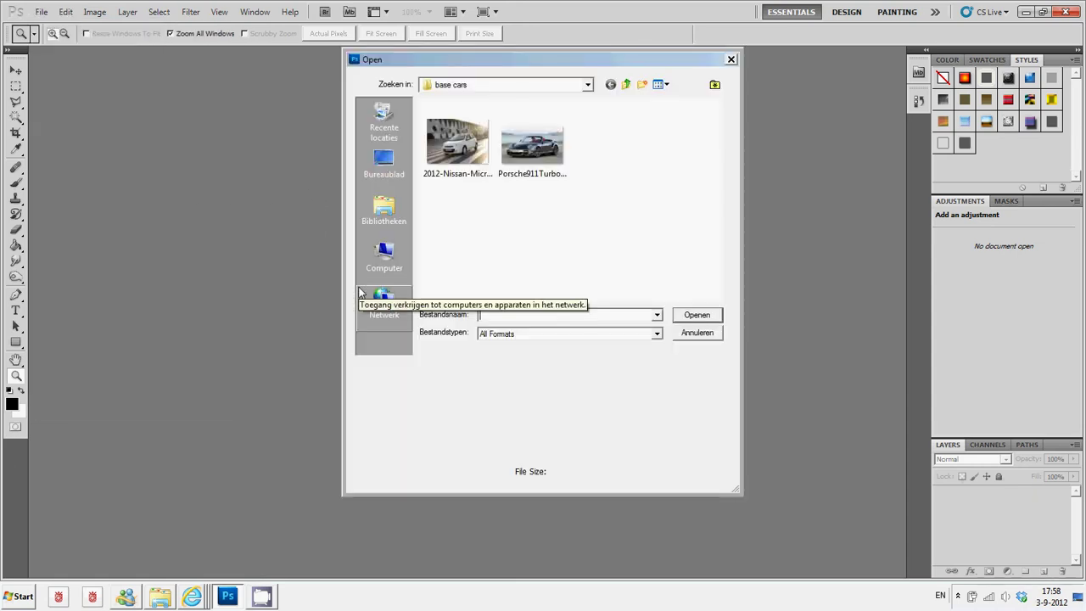
click(473, 144)
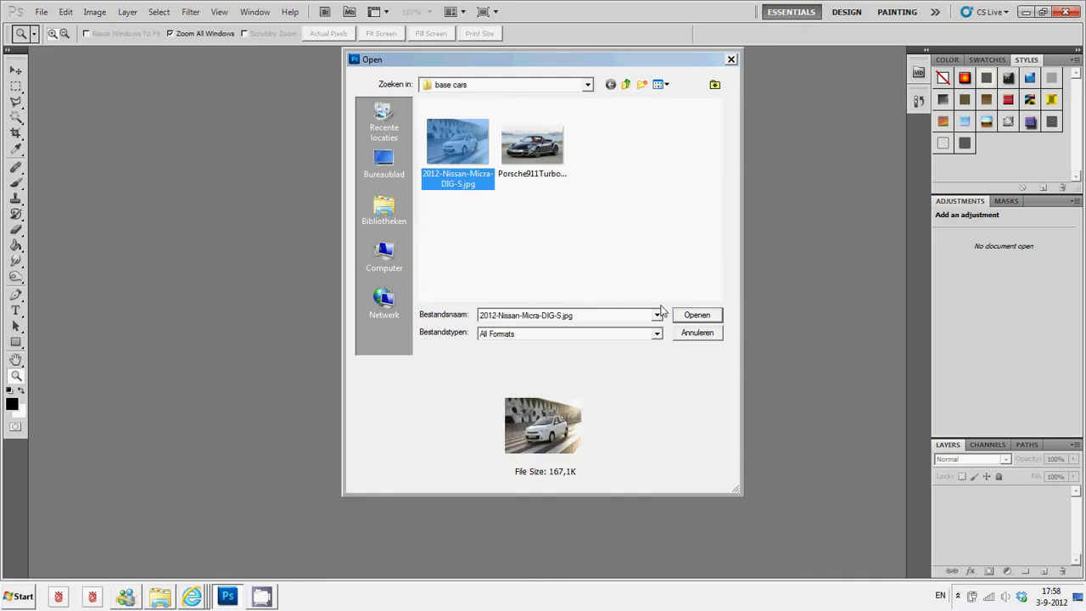
click(685, 315)
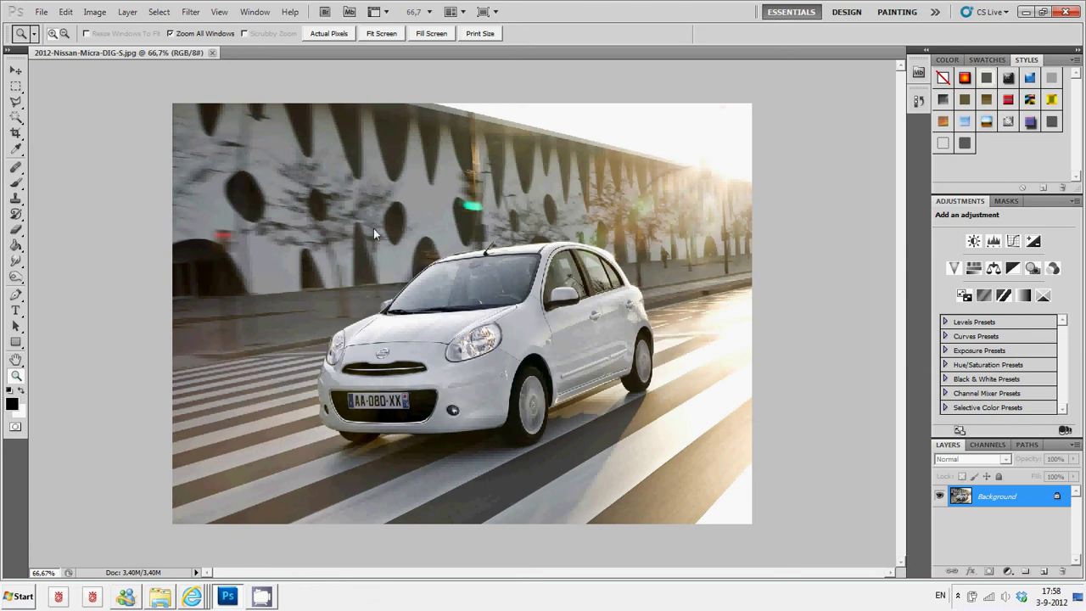
Step: Zoom in on the Micra, then closer on the windshield and roof edge to about 361%
drag(439, 265, 712, 472)
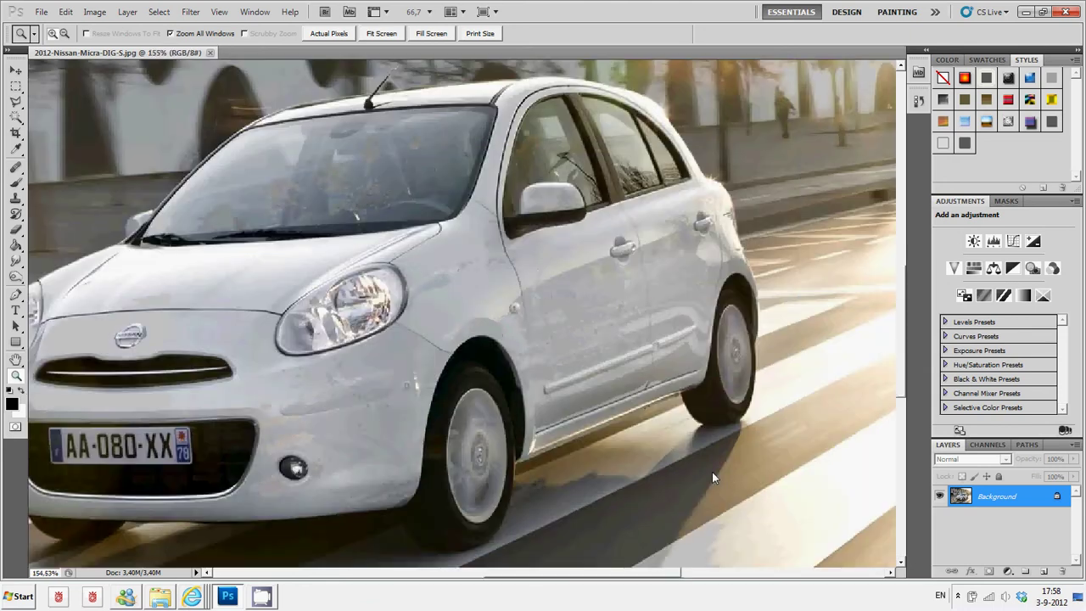
drag(653, 578, 632, 582)
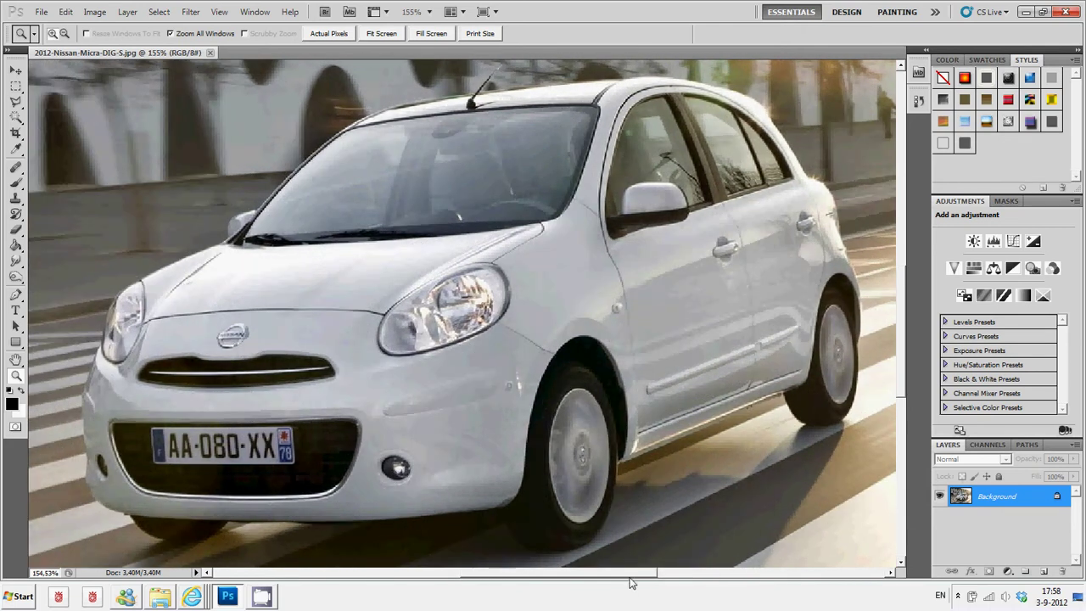
drag(632, 582, 627, 584)
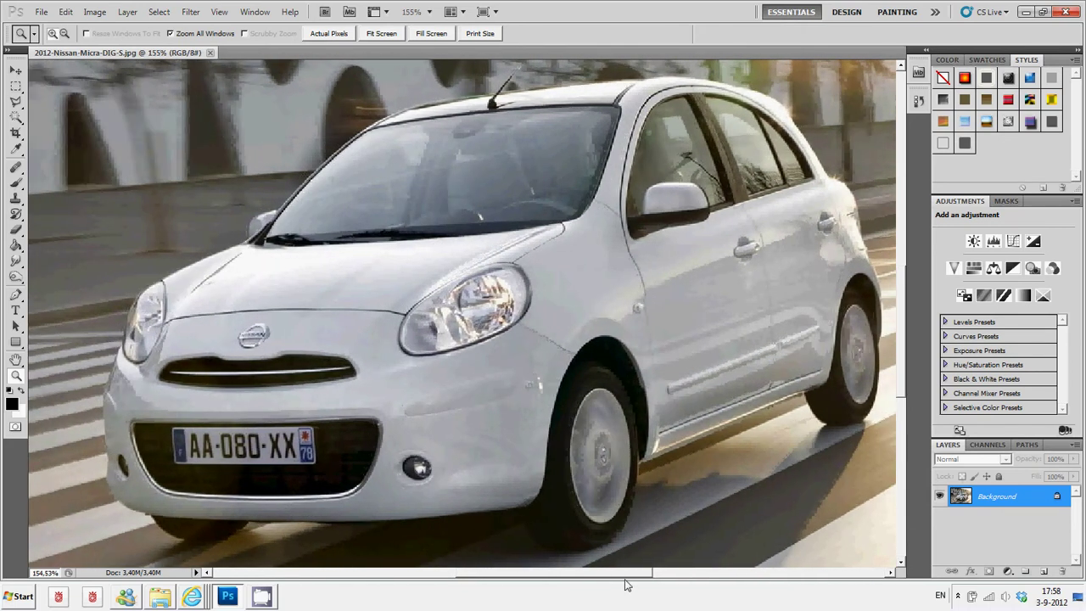
click(17, 102)
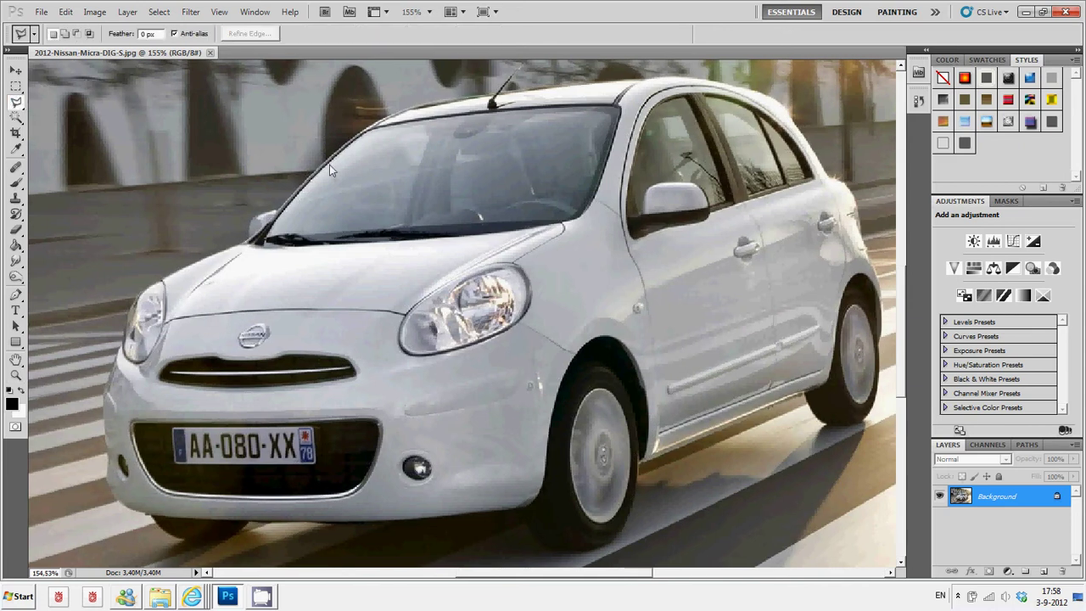
click(16, 375)
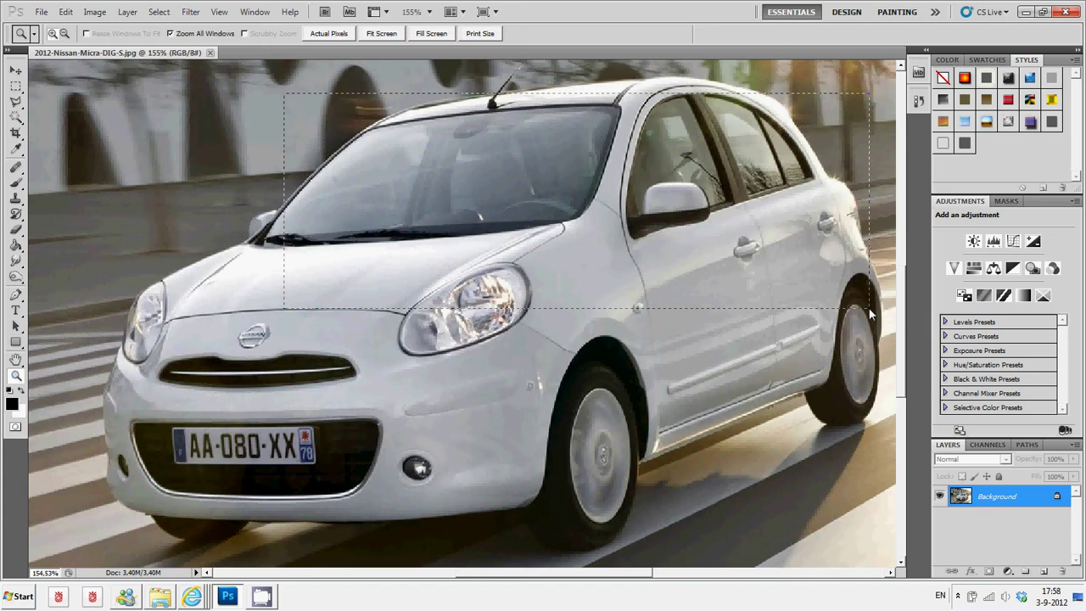
drag(319, 94, 869, 308)
scroll(495, 312, up, 3)
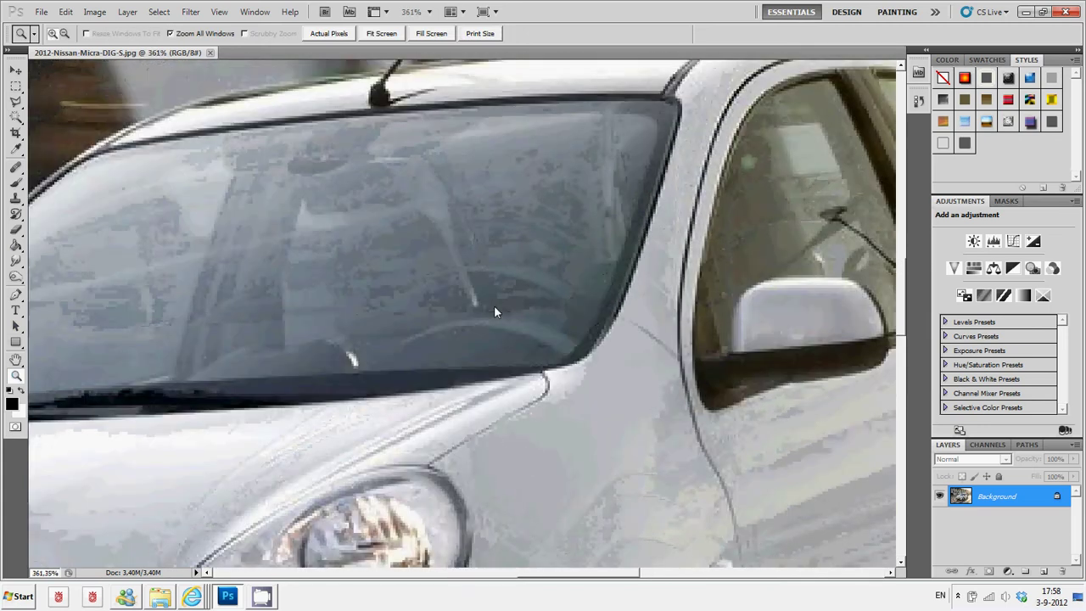
scroll(495, 312, up, 1)
scroll(494, 312, up, 1)
scroll(494, 313, up, 1)
scroll(359, 311, left, 2)
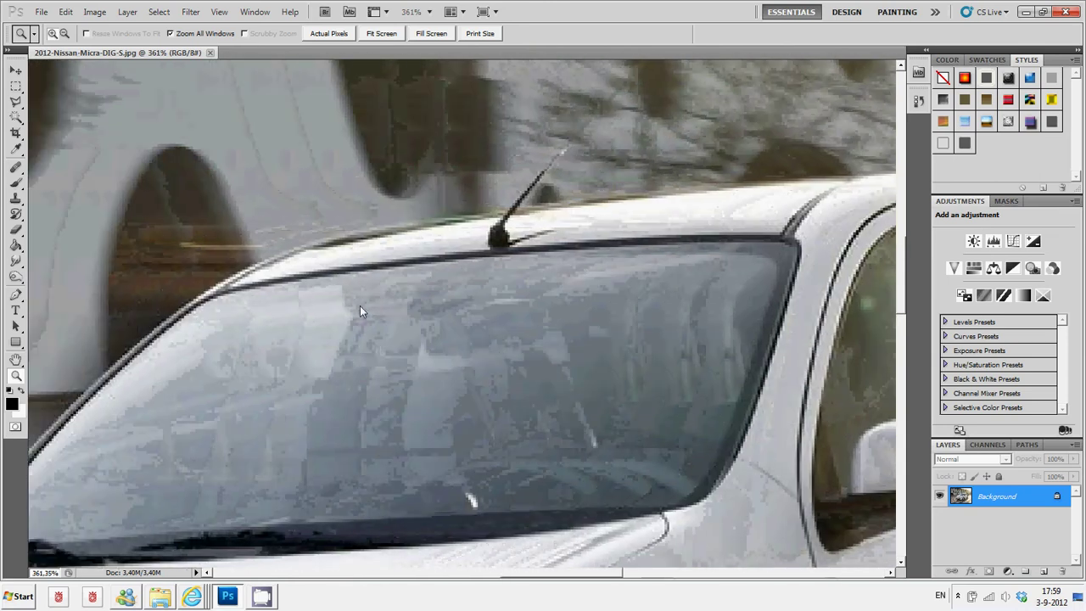
Step: Start a Polygonal Lasso outline along the windshield top and the roof edge
click(17, 102)
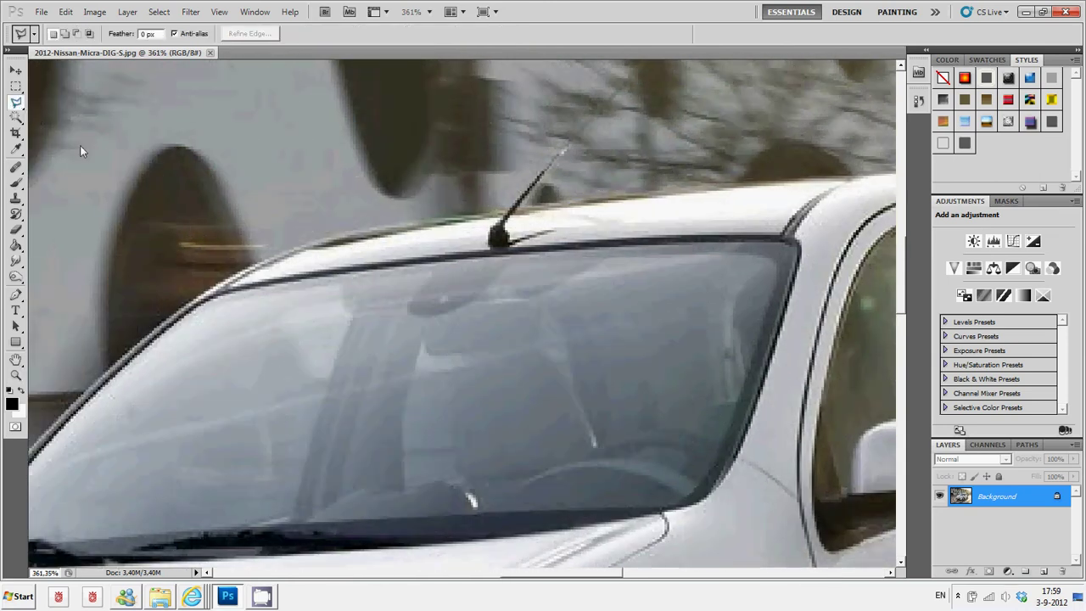
click(217, 286)
click(357, 257)
click(494, 241)
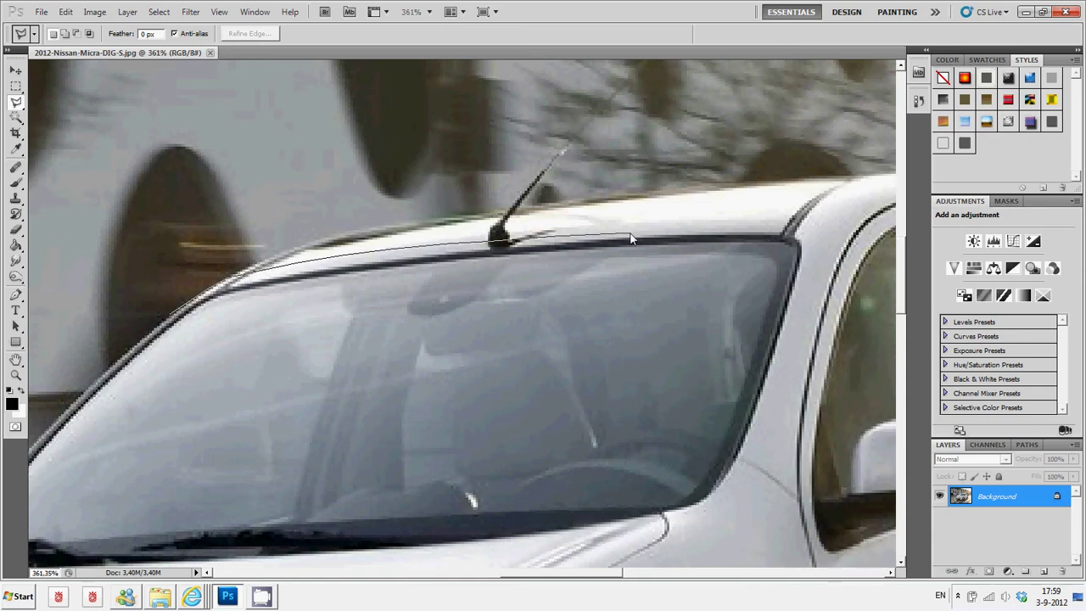
click(688, 225)
click(734, 222)
click(828, 228)
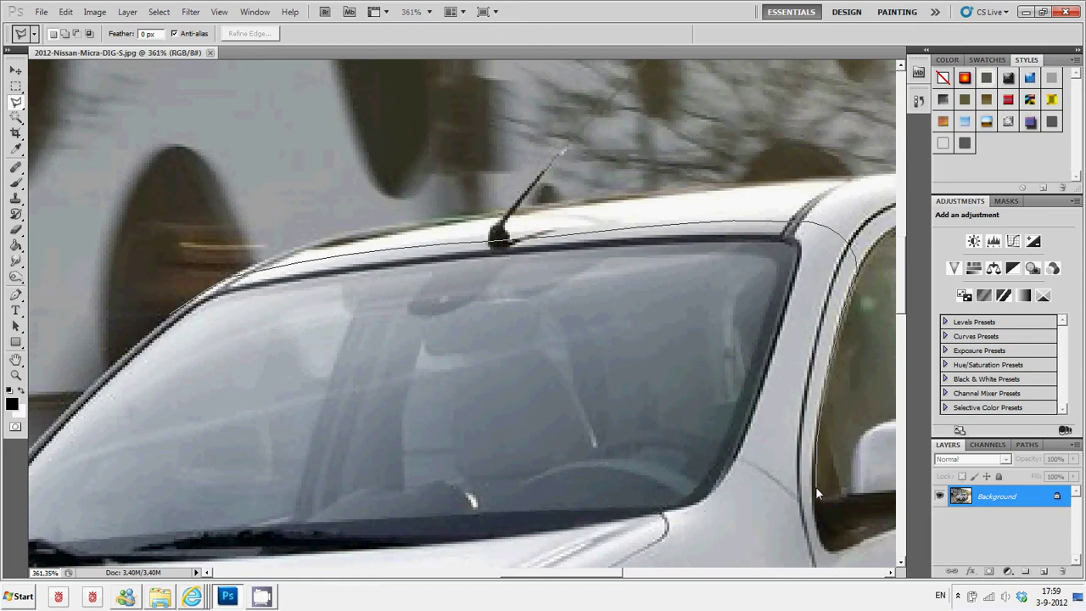
Step: Extend the outline past the mirror, along the window sill and down the rear edge
click(851, 458)
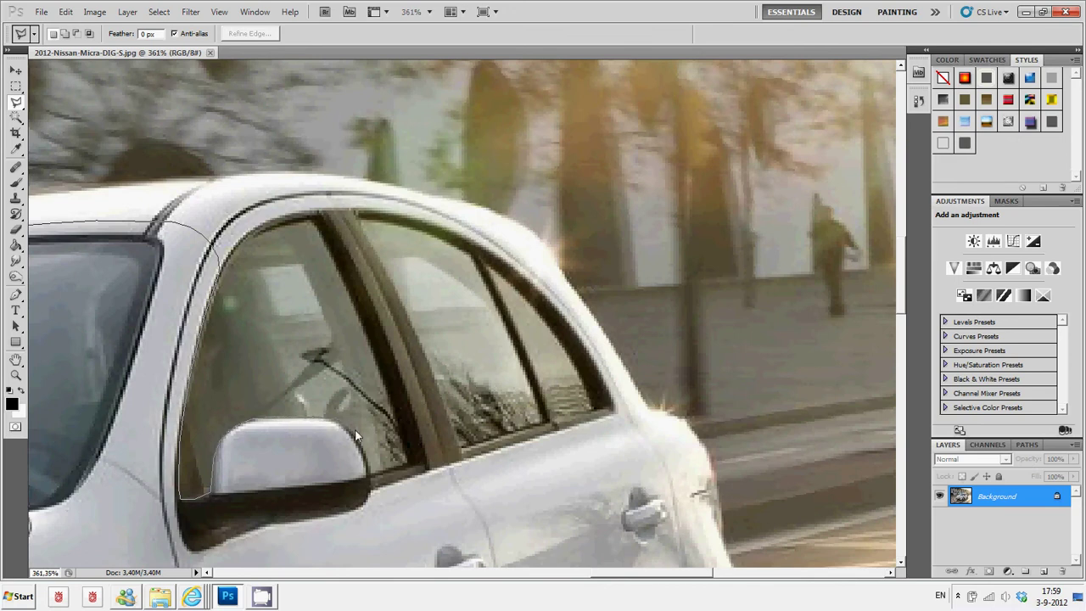
click(371, 472)
click(613, 408)
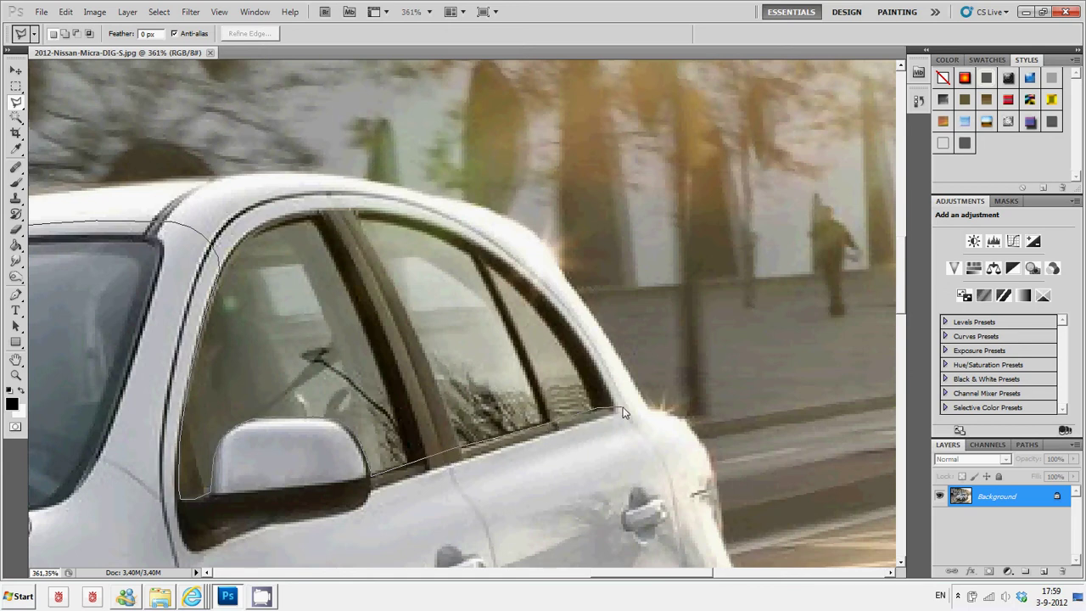
click(668, 409)
scroll(717, 478, down, 5)
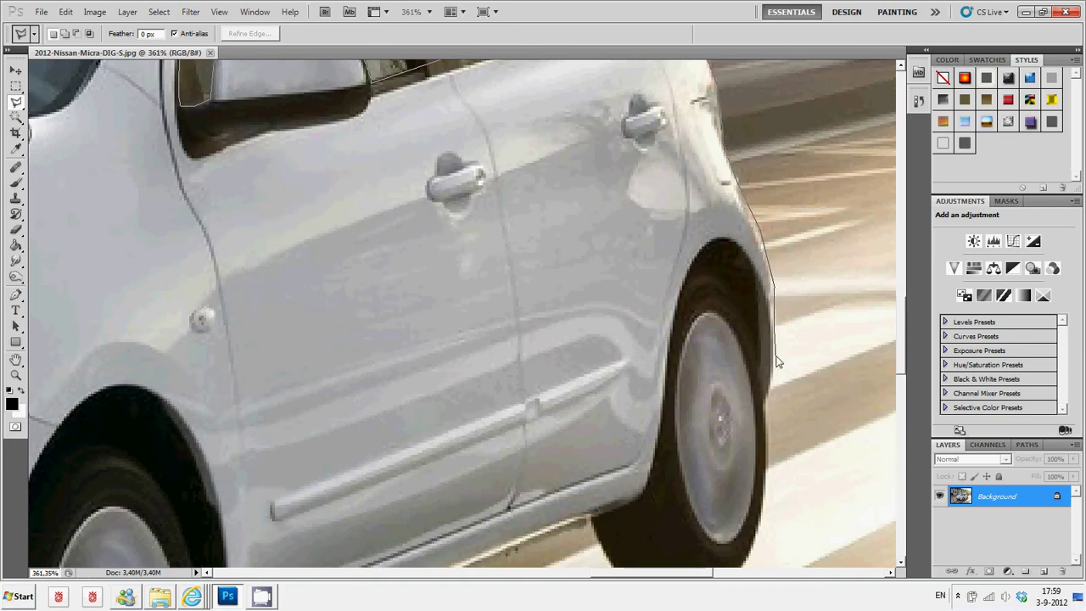
click(770, 398)
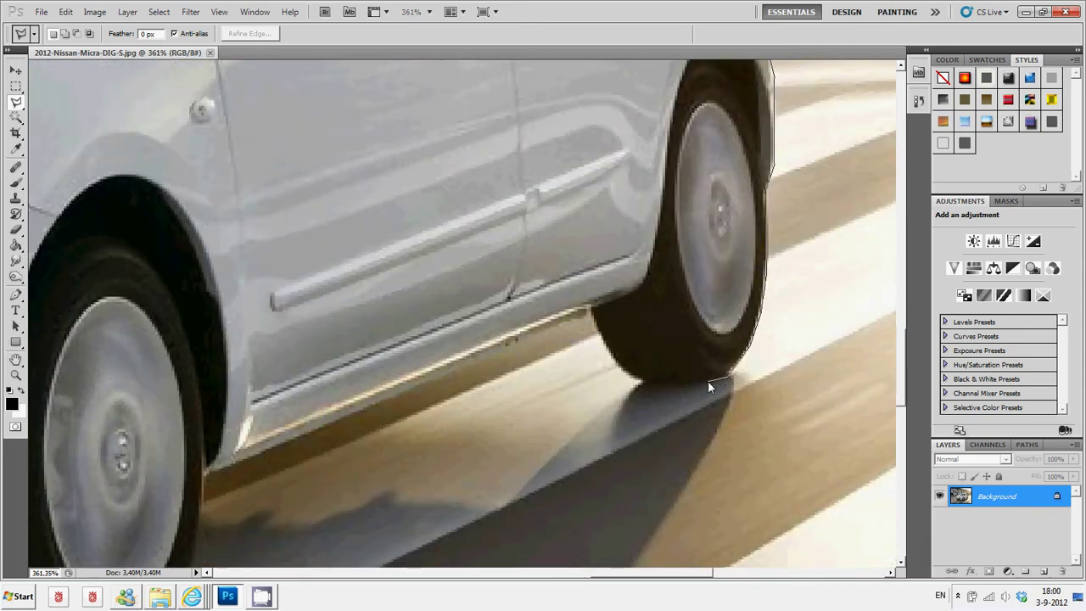
Step: Trace the outline around the rear tyre, along the sill and around the front tyre
click(689, 379)
click(639, 382)
click(591, 313)
click(509, 342)
click(204, 490)
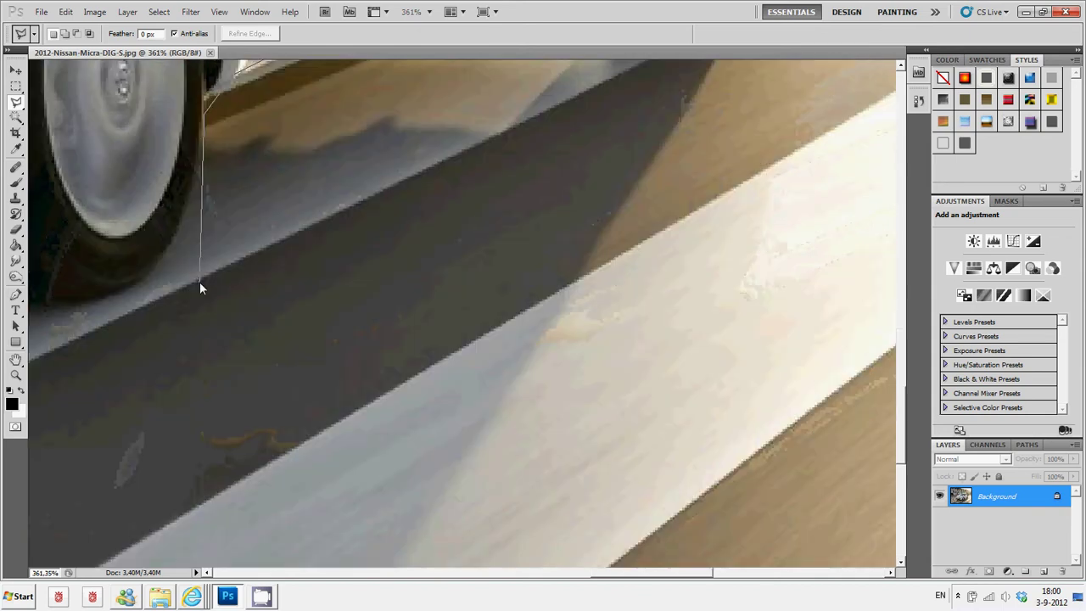
click(187, 229)
click(130, 291)
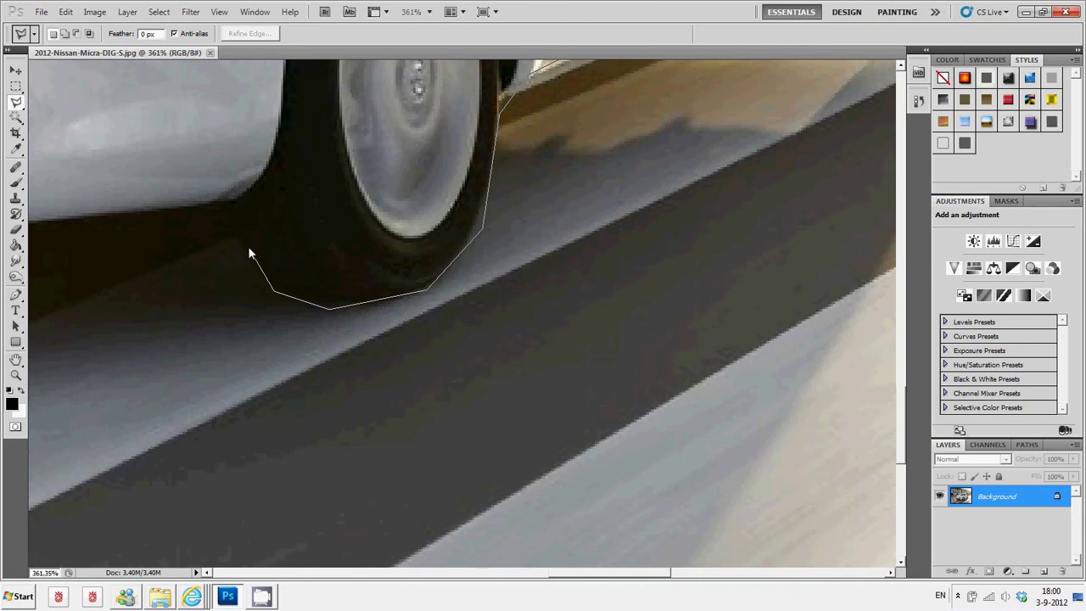
click(231, 204)
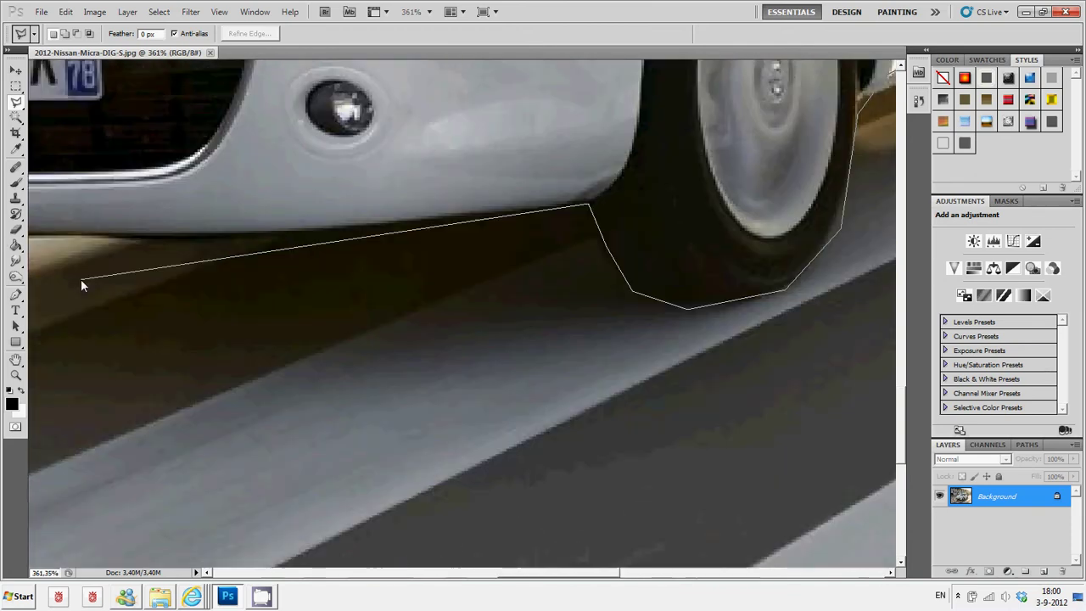
click(216, 237)
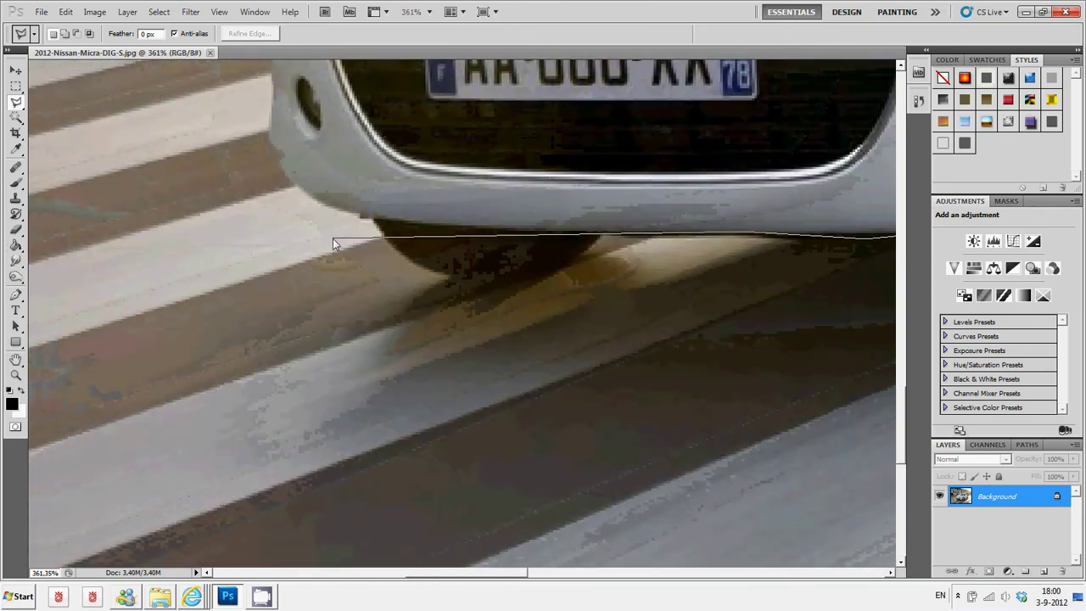
Step: Trace along the front bumper, up past the headlight to the mirror corner
click(604, 235)
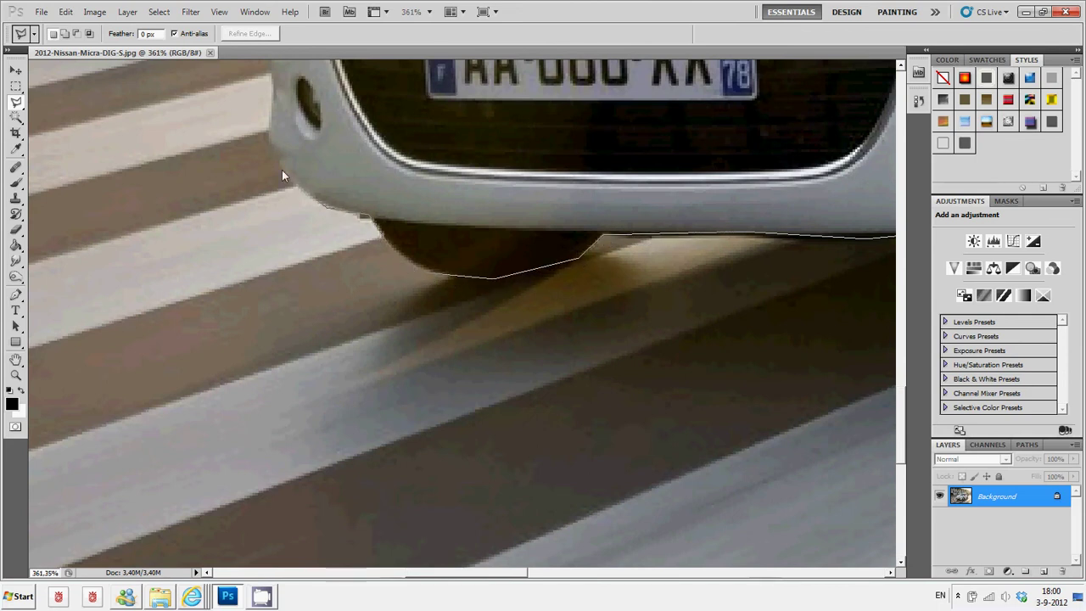
click(264, 128)
scroll(264, 128, up, 5)
click(268, 435)
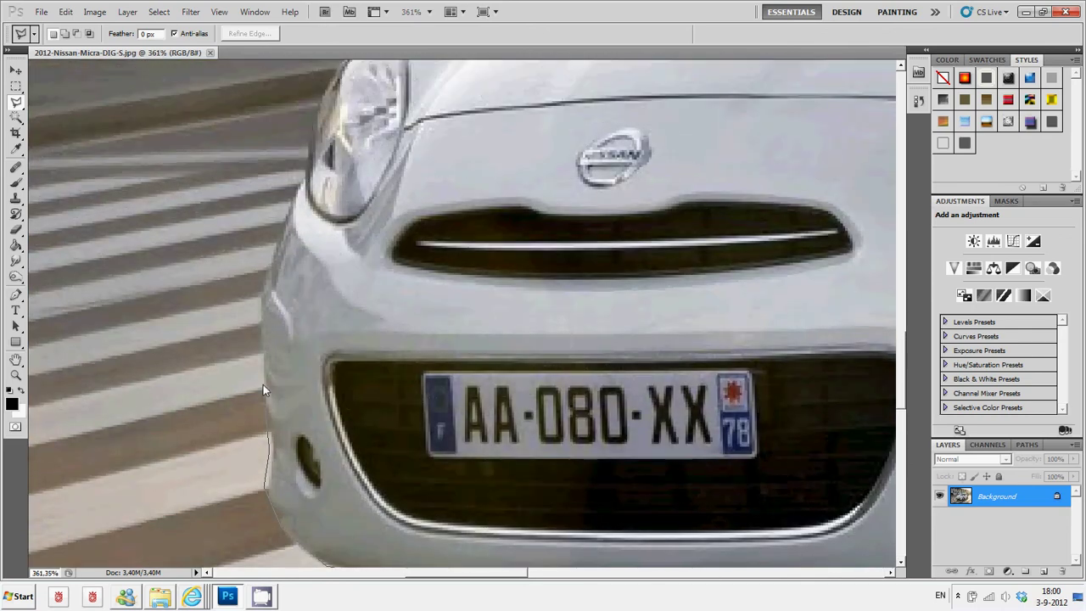
click(280, 247)
click(306, 181)
scroll(326, 83, up, 4)
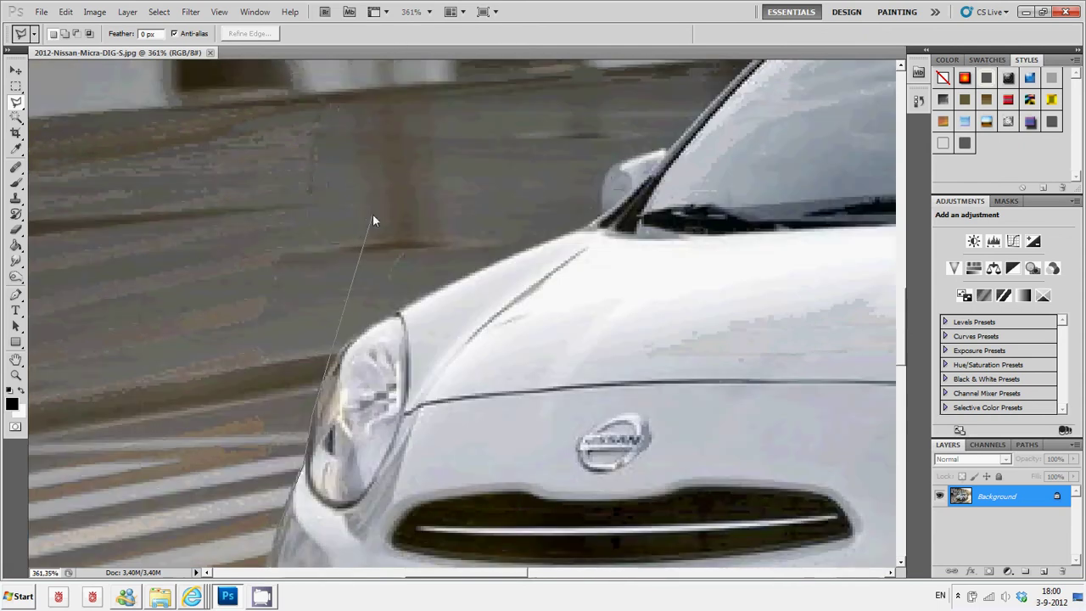
click(399, 313)
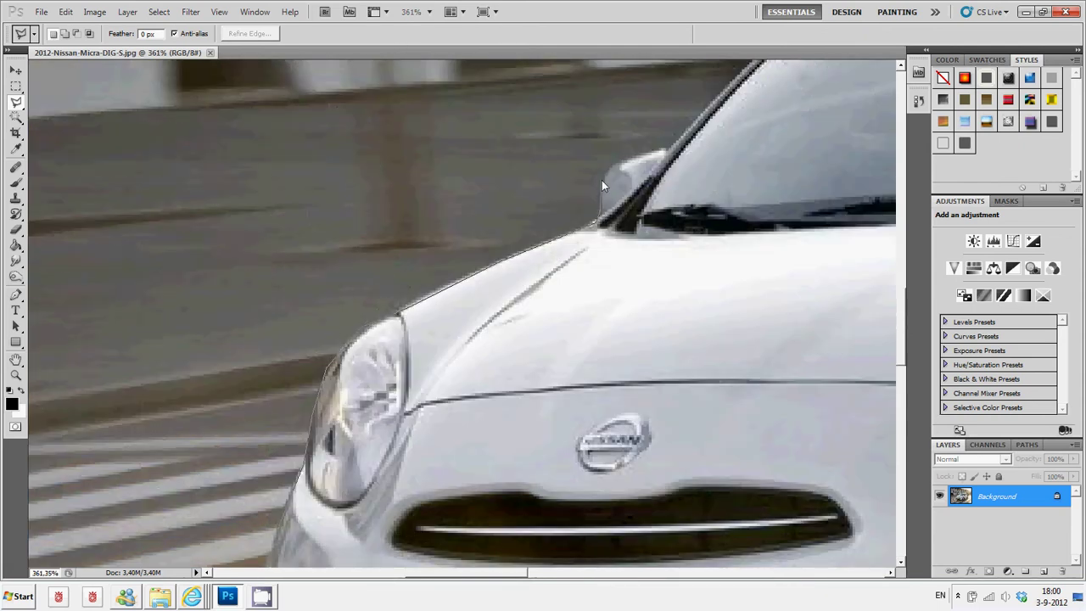
click(667, 153)
scroll(683, 169, up, 4)
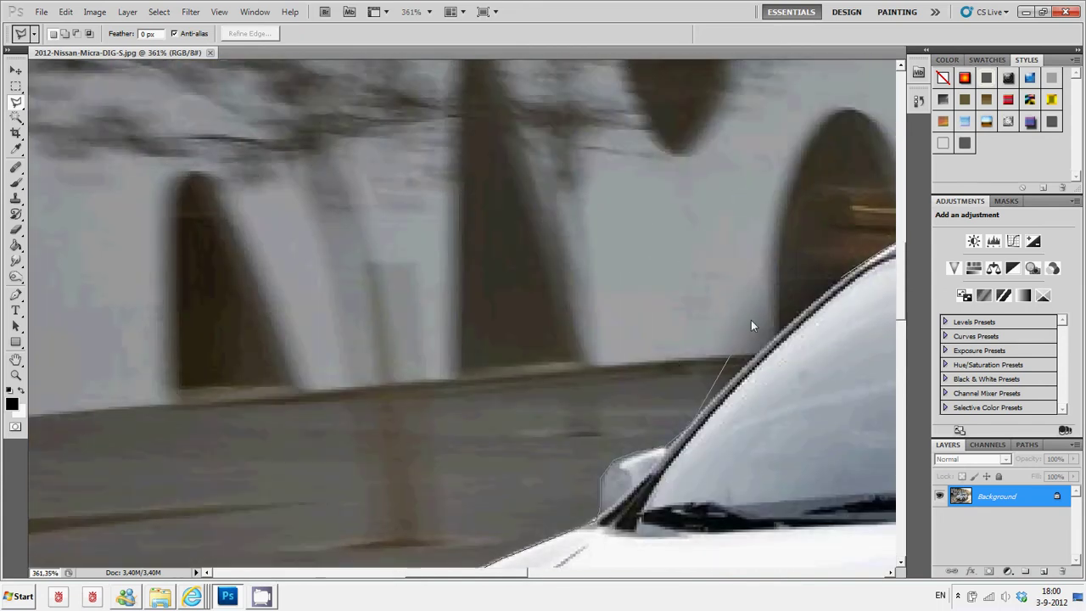
Step: Close the car outline along the roof and copy the selection to a new Layer 1
double_click(849, 283)
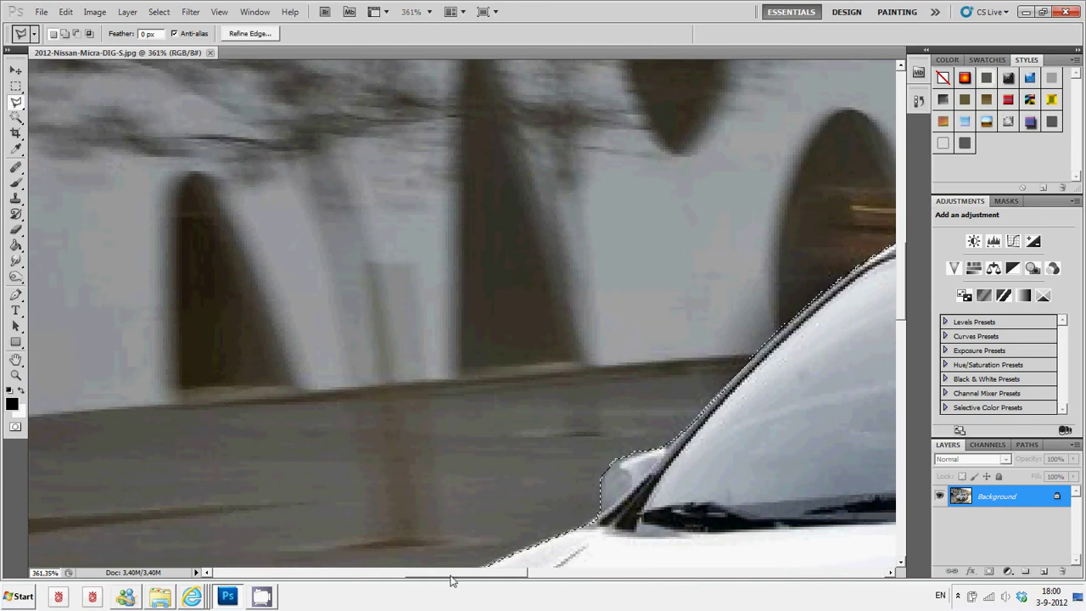
drag(452, 581, 550, 574)
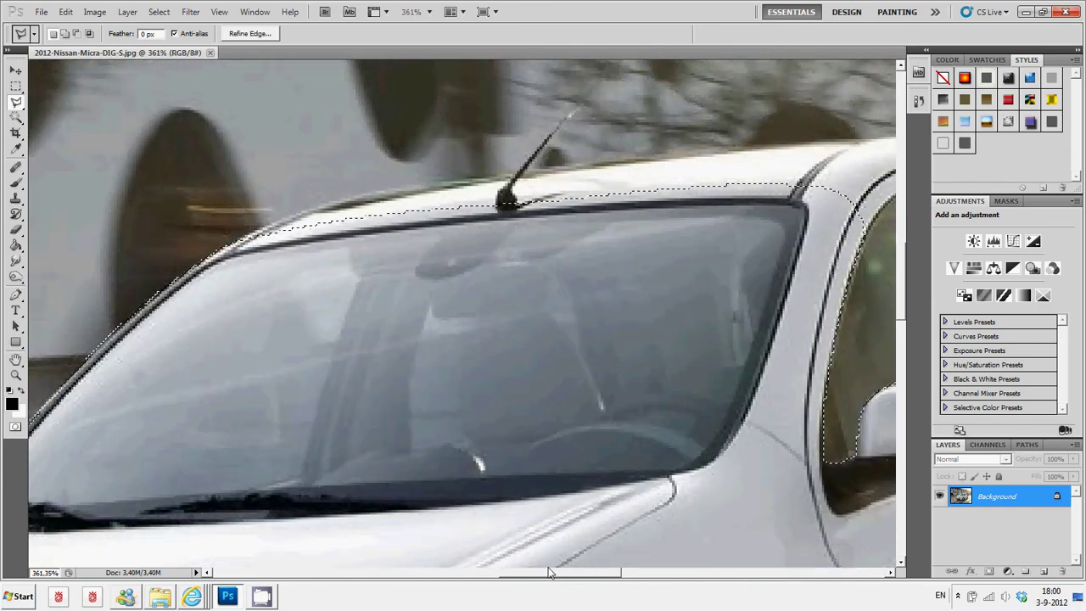
click(435, 212)
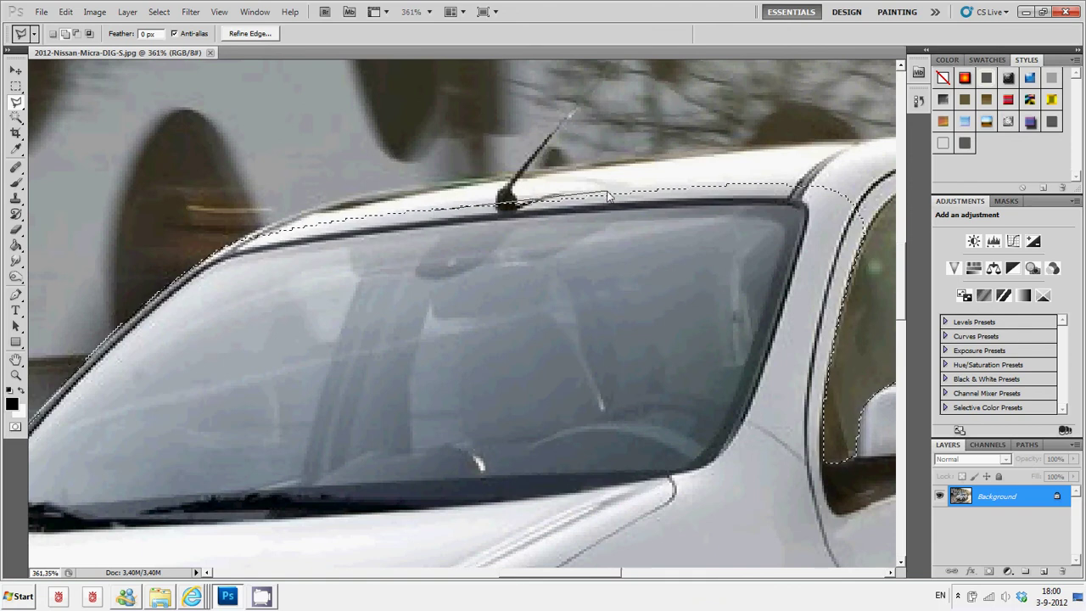
double_click(696, 193)
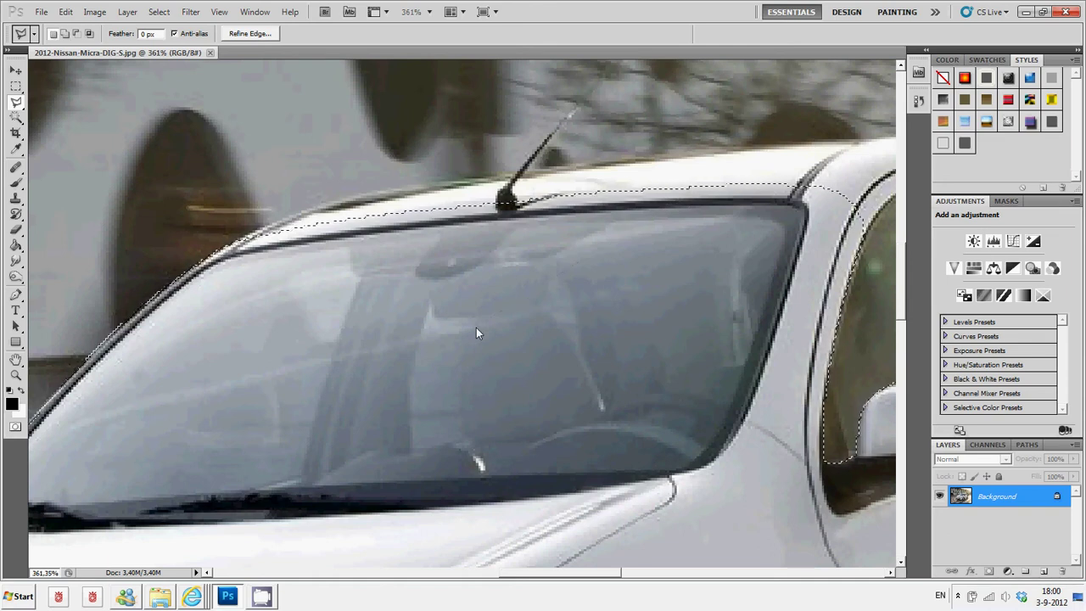
right_click(367, 313)
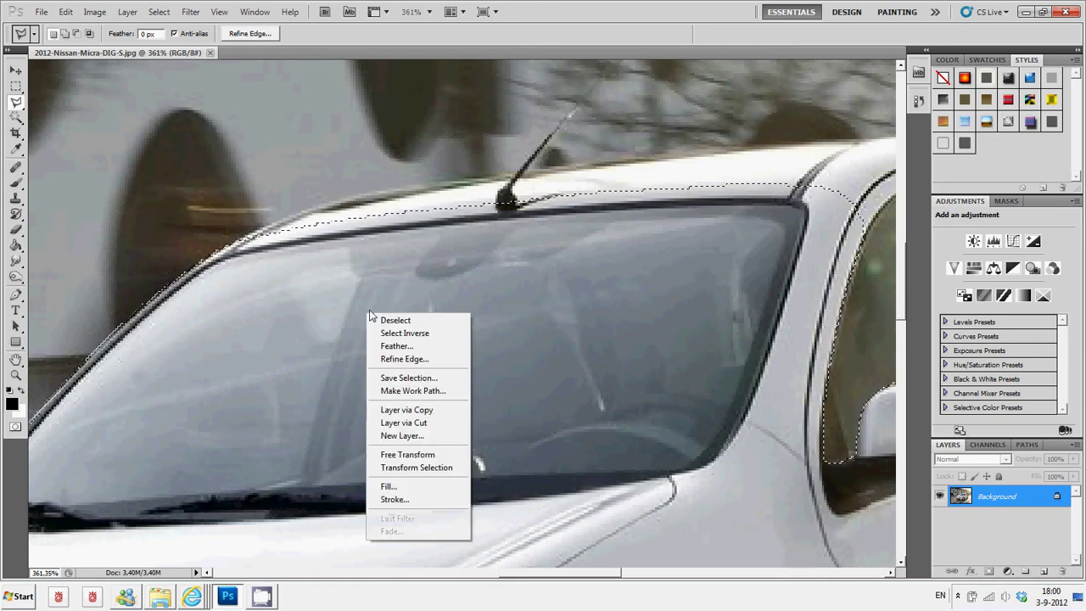
click(411, 411)
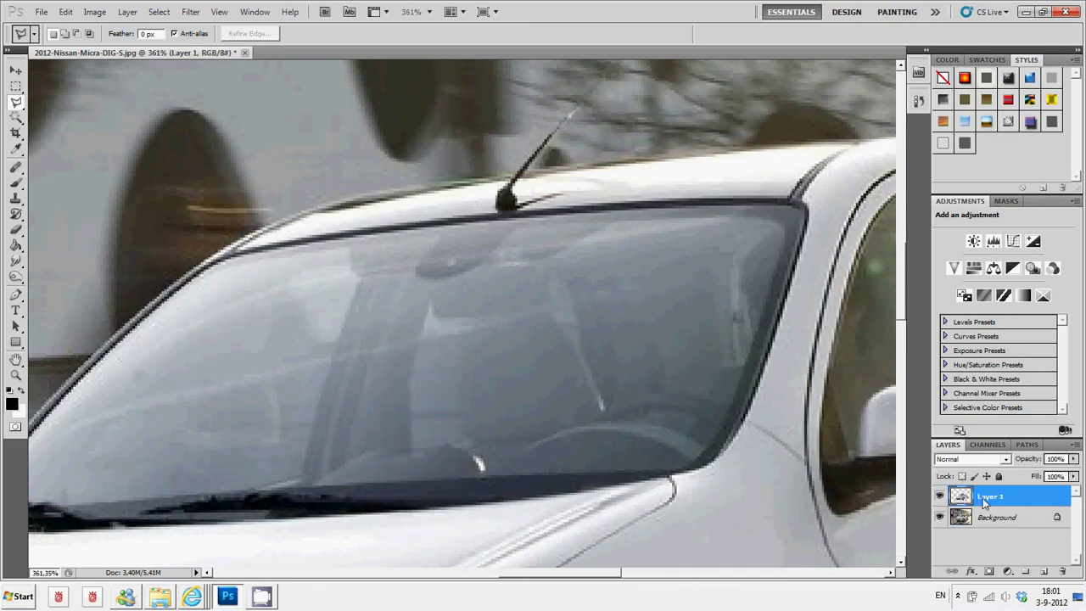
Step: Select all pixels of Layer 1 to copy the cut-out Micra
click(39, 12)
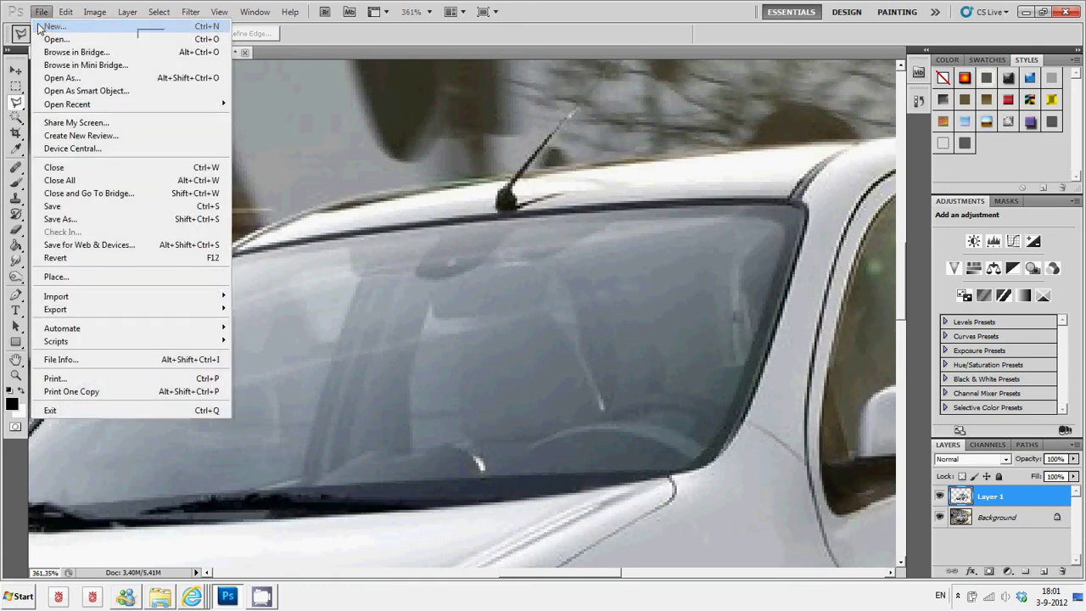
click(41, 27)
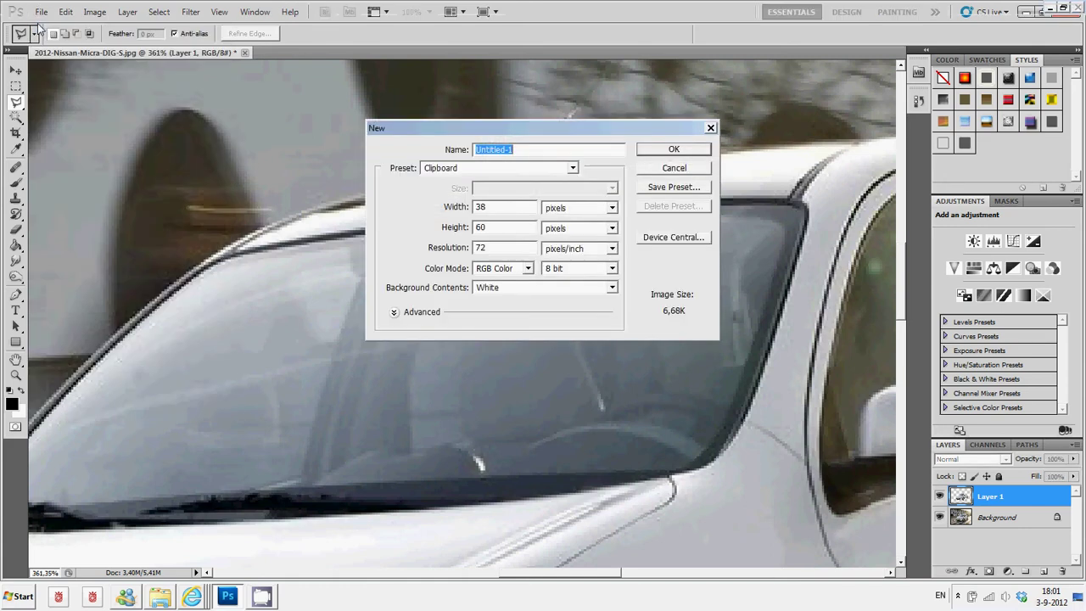
click(684, 168)
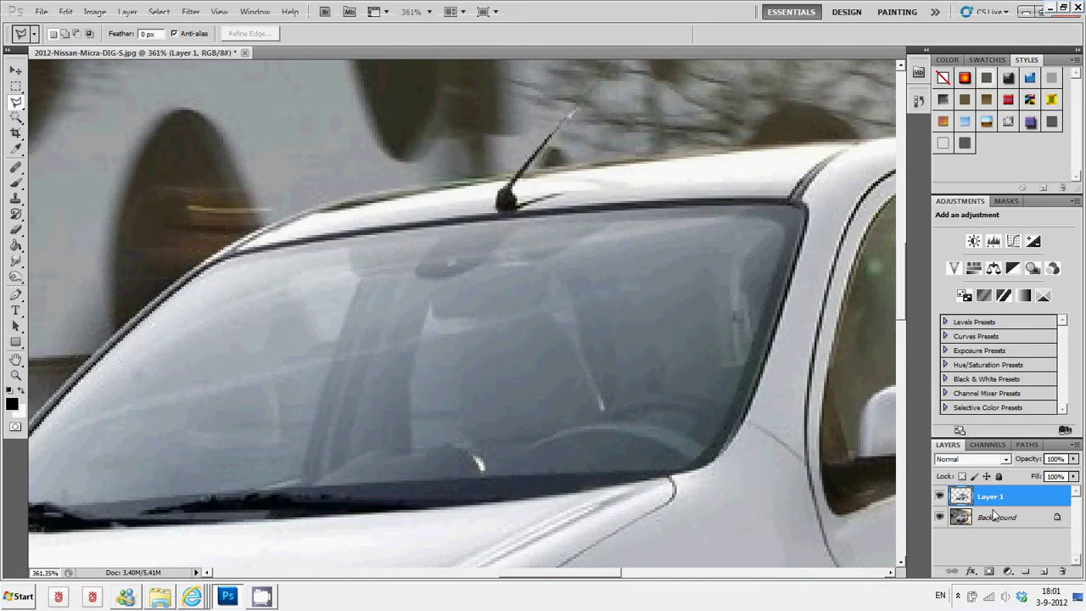
right_click(969, 499)
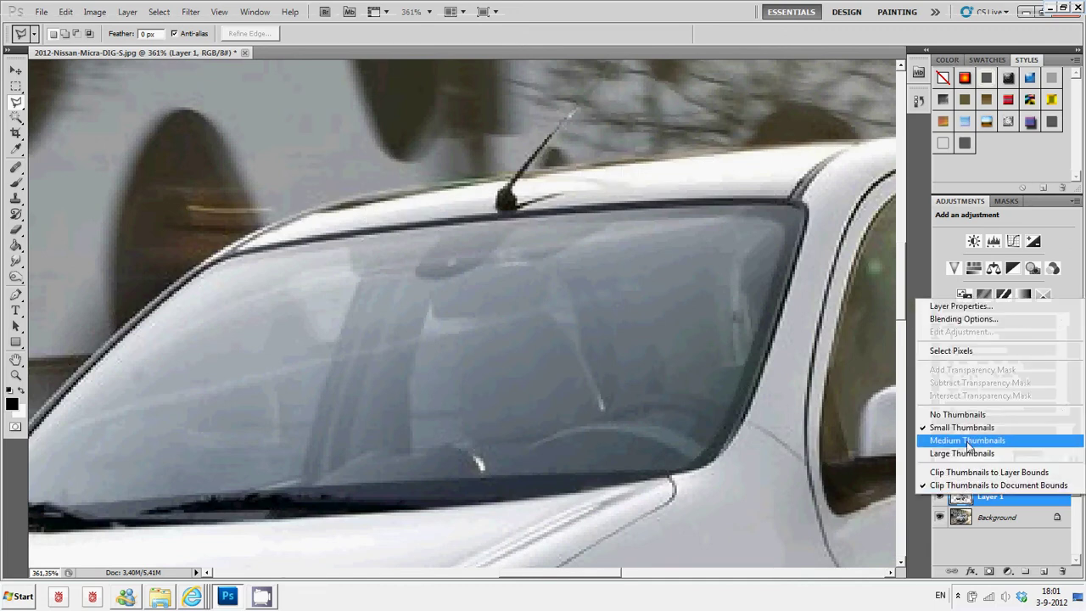
click(952, 351)
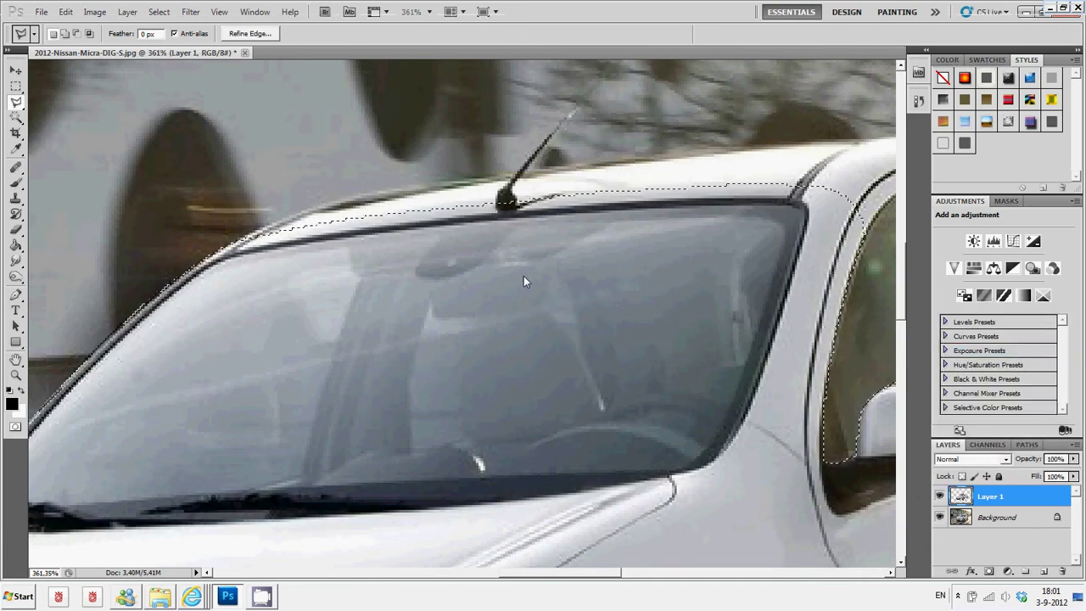
Step: Try a new document with width 100, paste the car, then discard it unsaved
click(40, 12)
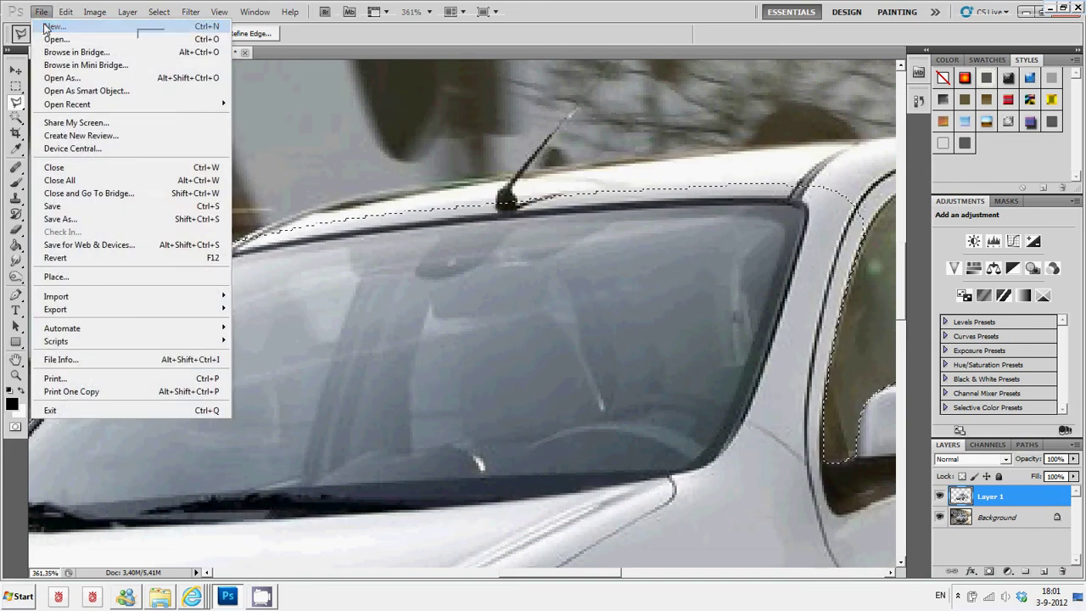
click(53, 25)
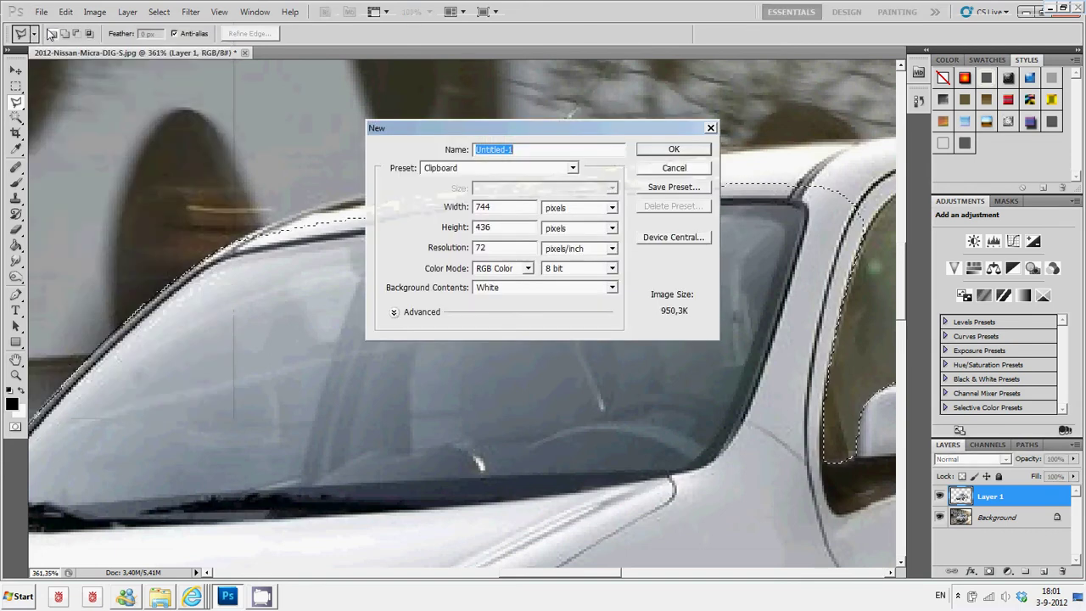
double_click(492, 207)
text(100)
key(Return)
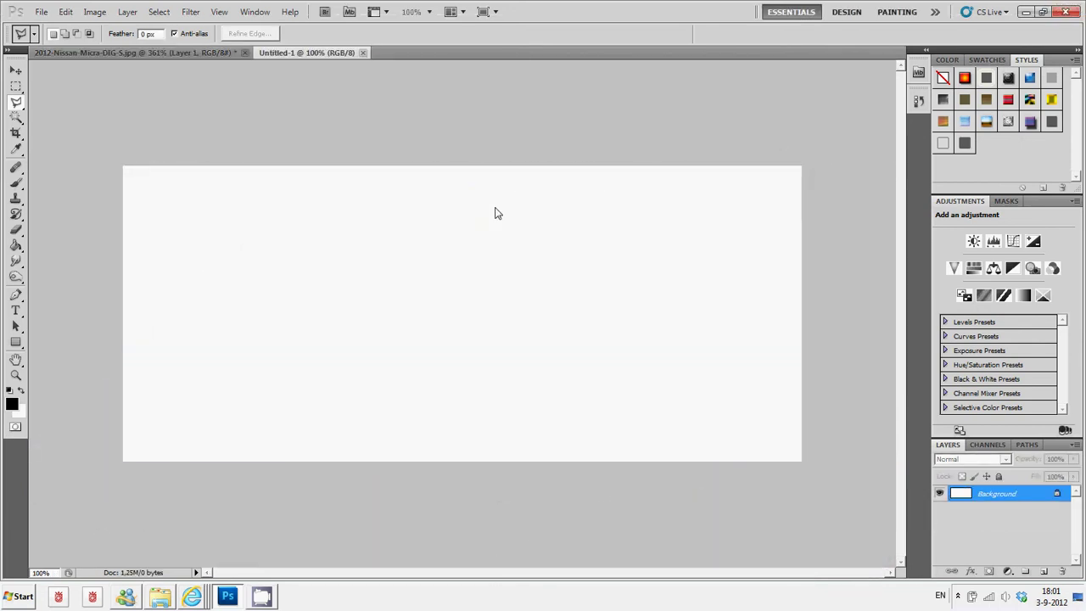
key(ctrl+v)
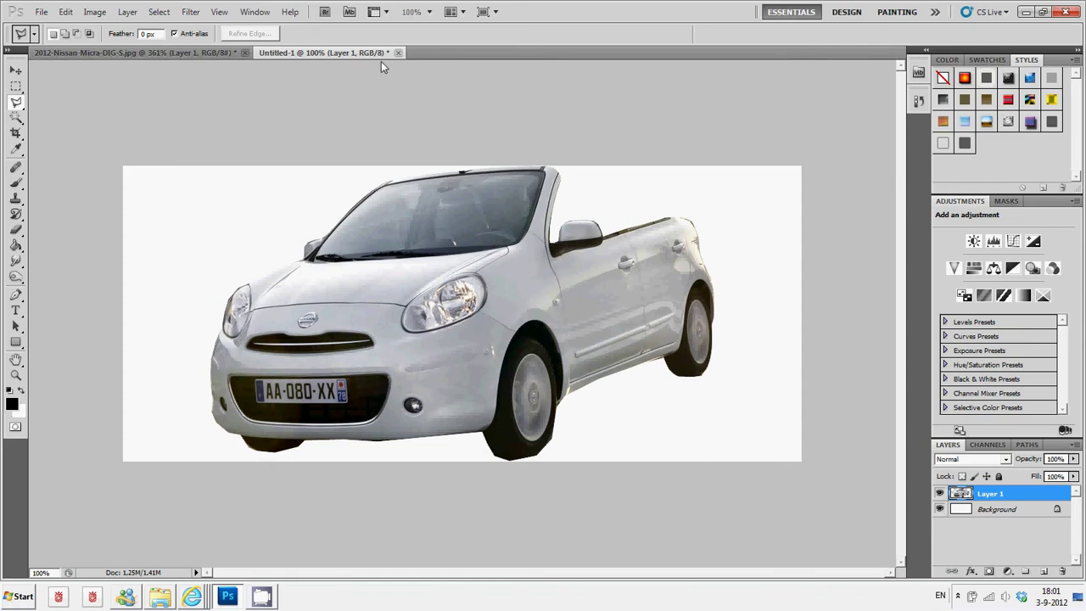
click(398, 52)
click(494, 213)
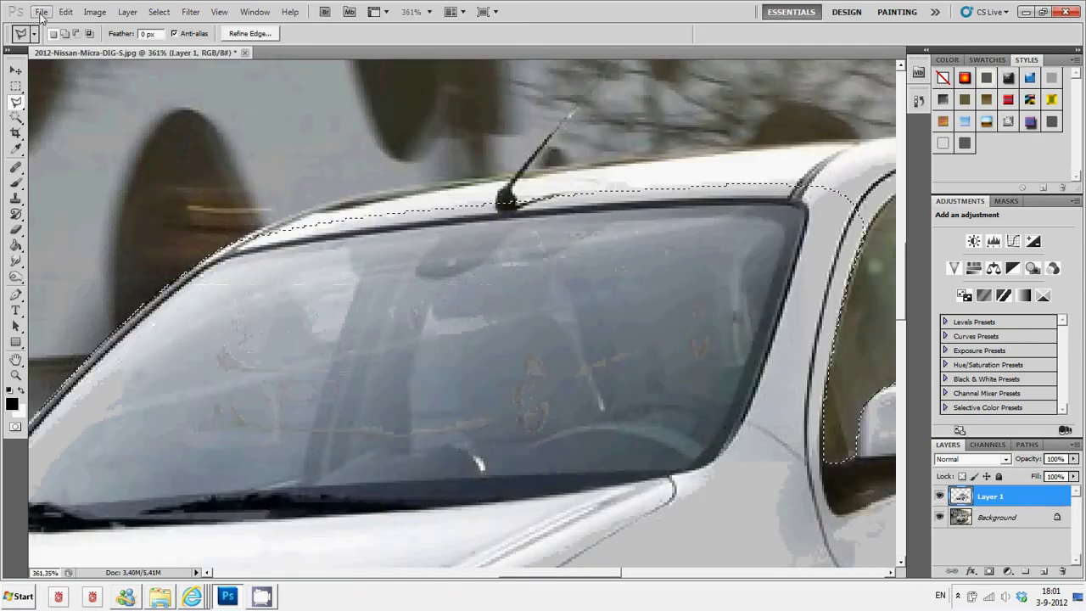
Step: Create a 1000×800 px document and paste the cut-out Micra into it
click(40, 11)
click(51, 26)
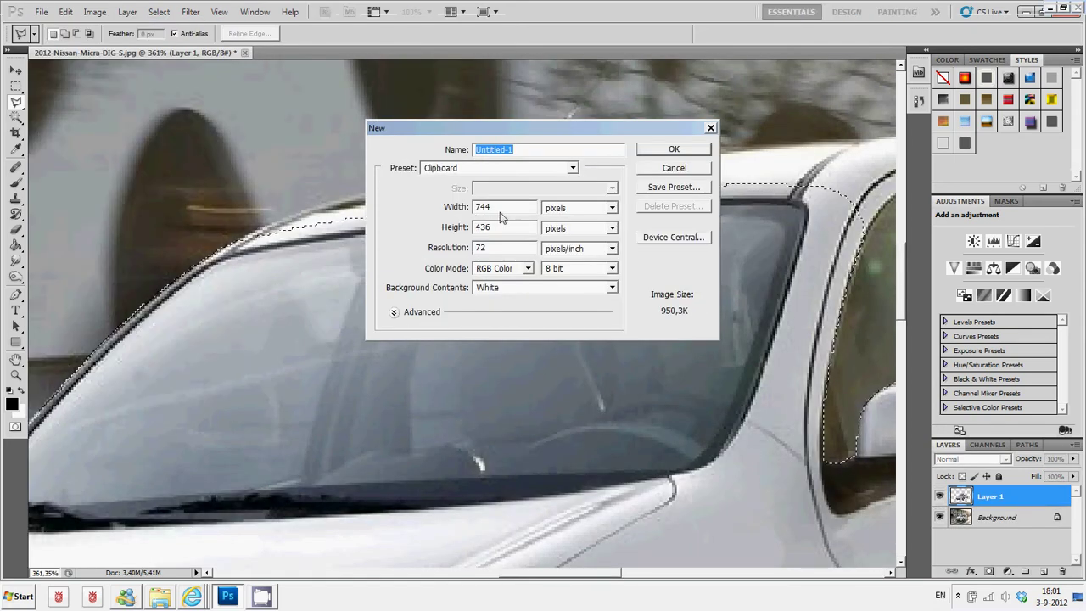
text(100)
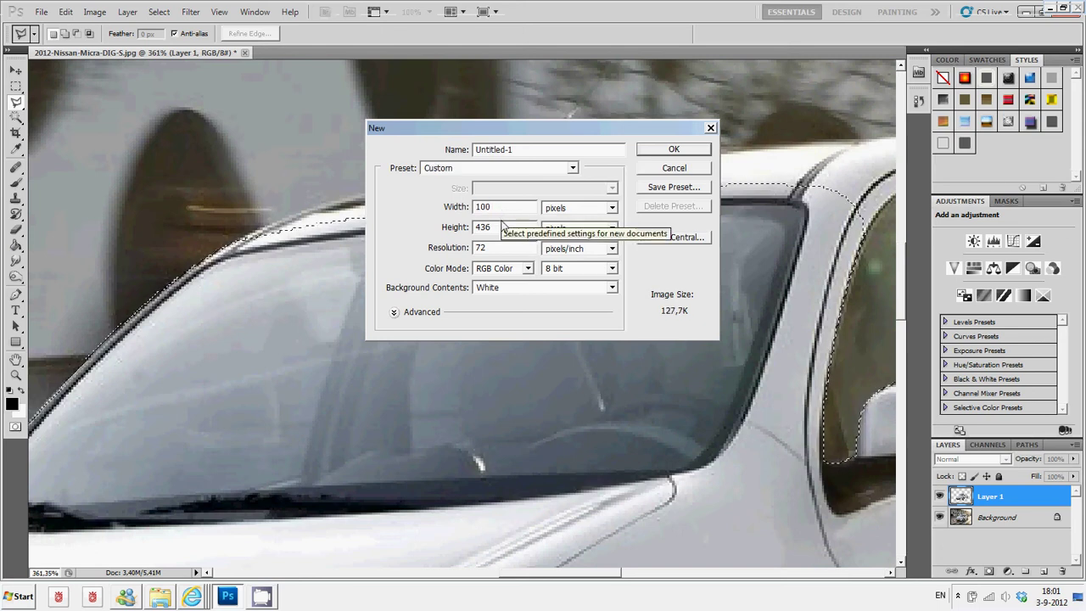
text(0)
double_click(503, 229)
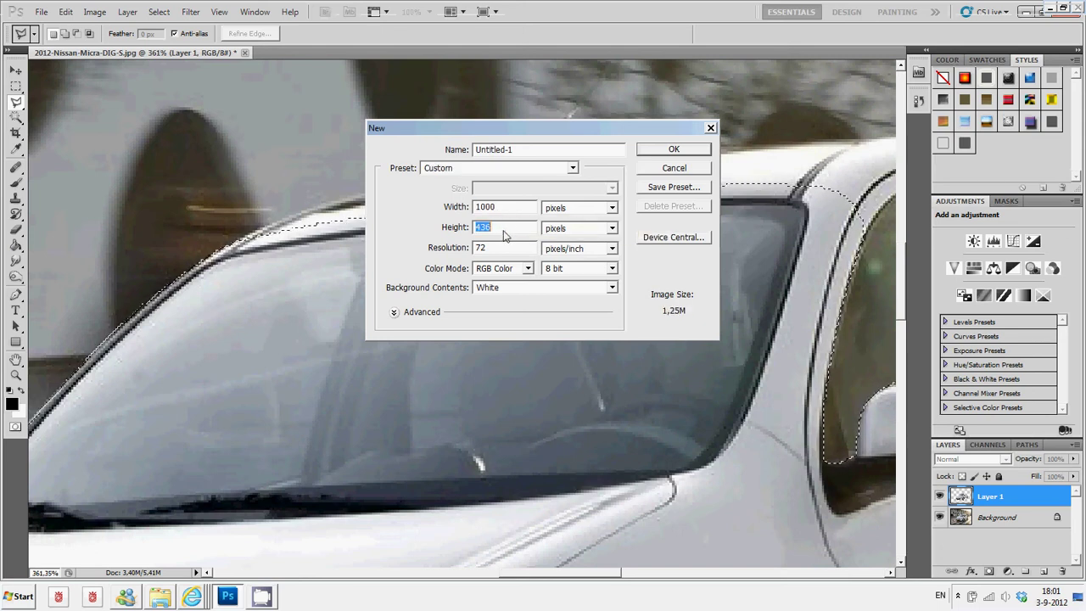
text(800)
key(Return)
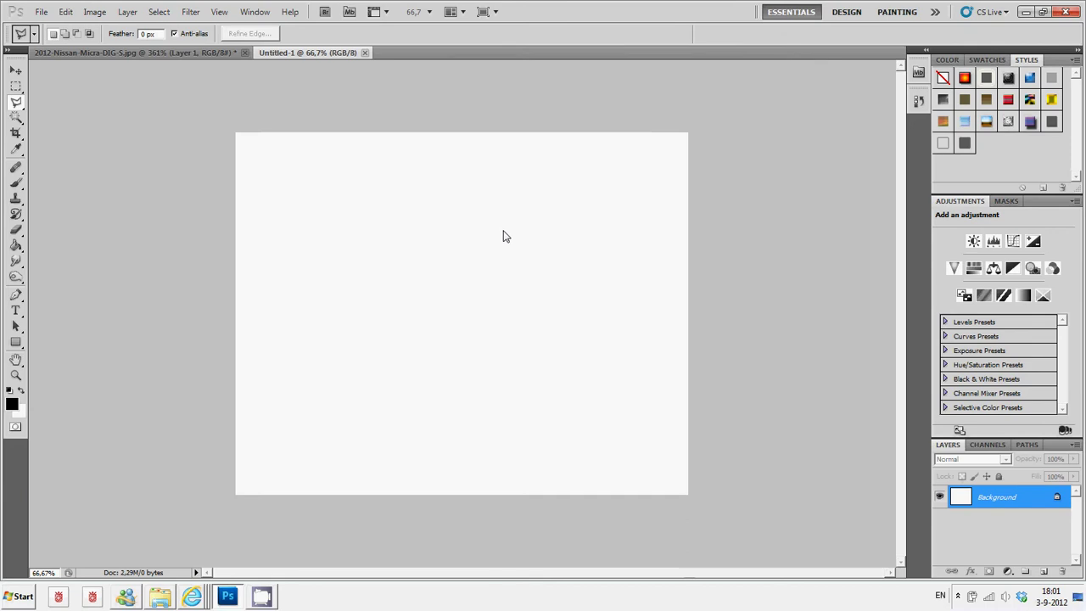
key(ctrl+v)
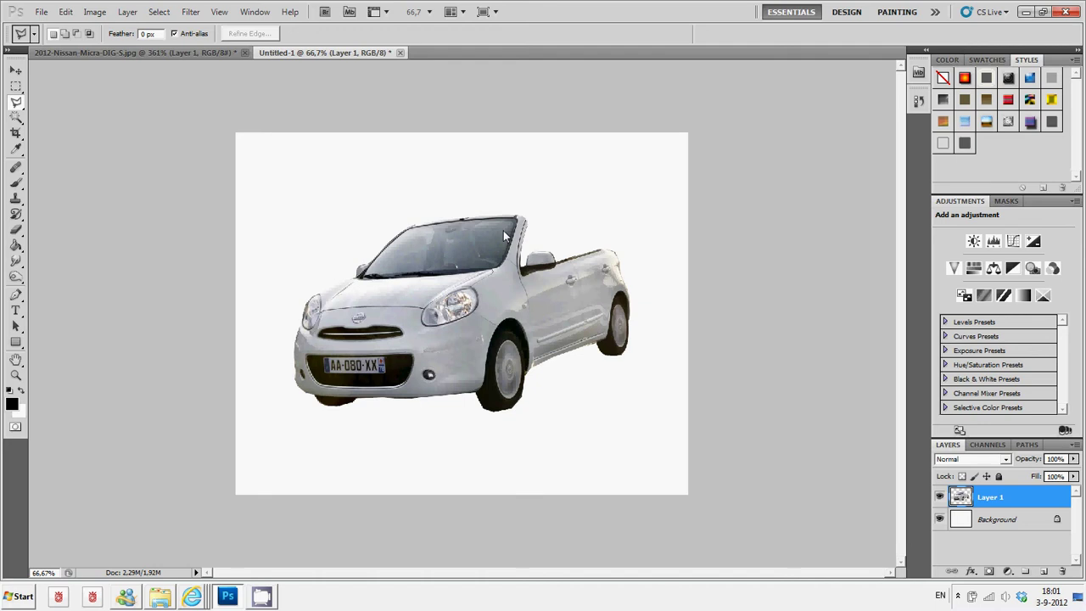
click(41, 12)
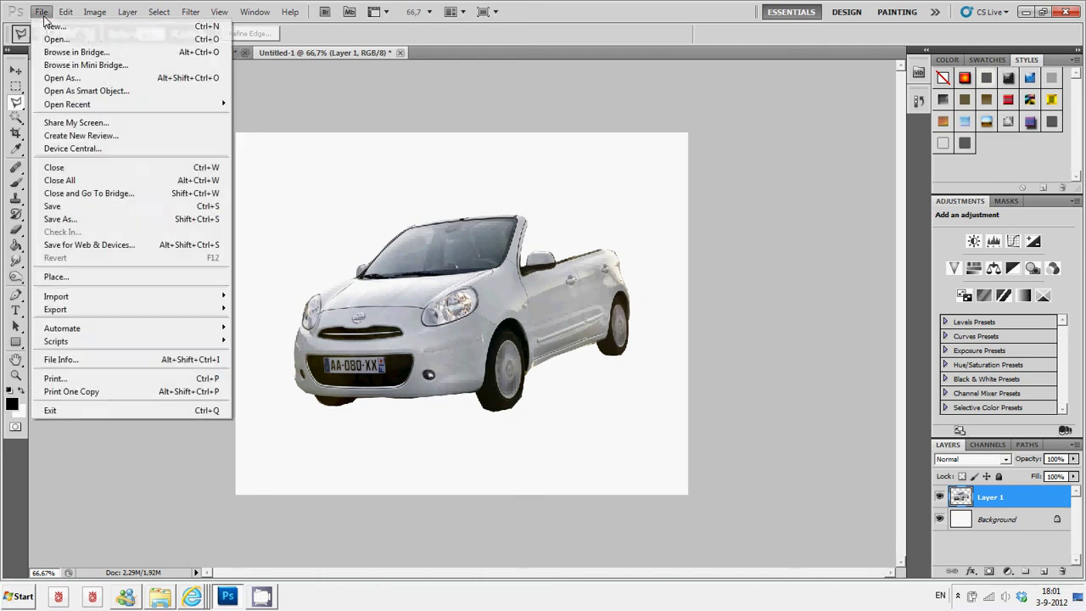
Step: Place Porsche911TurboCabrio.jpg as a layer and zoom in on its door and seat
click(66, 280)
click(520, 166)
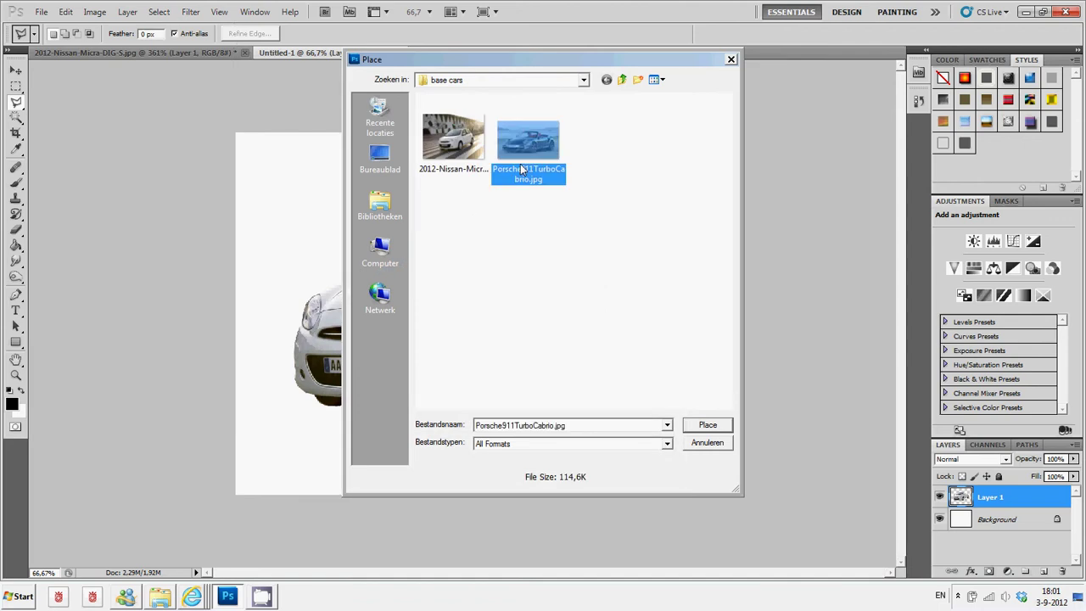
click(715, 424)
key(Return)
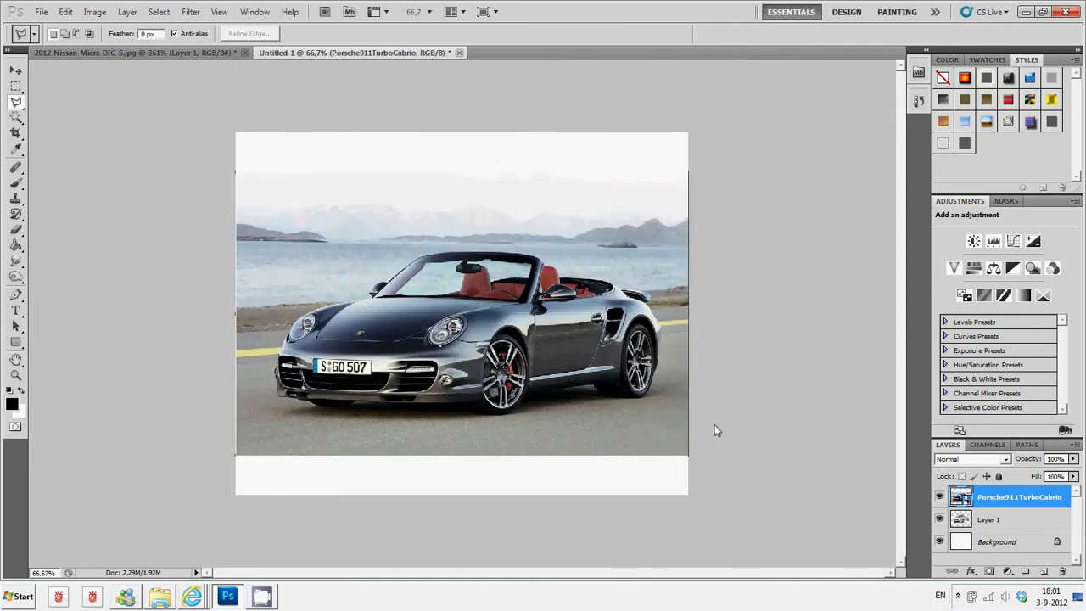
click(15, 375)
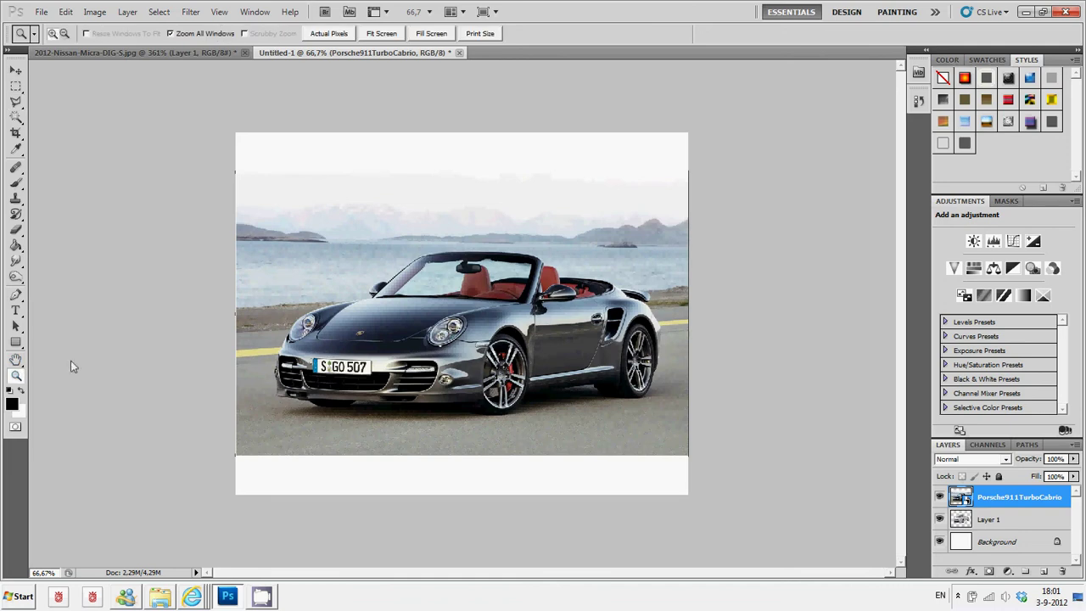
drag(510, 249, 650, 335)
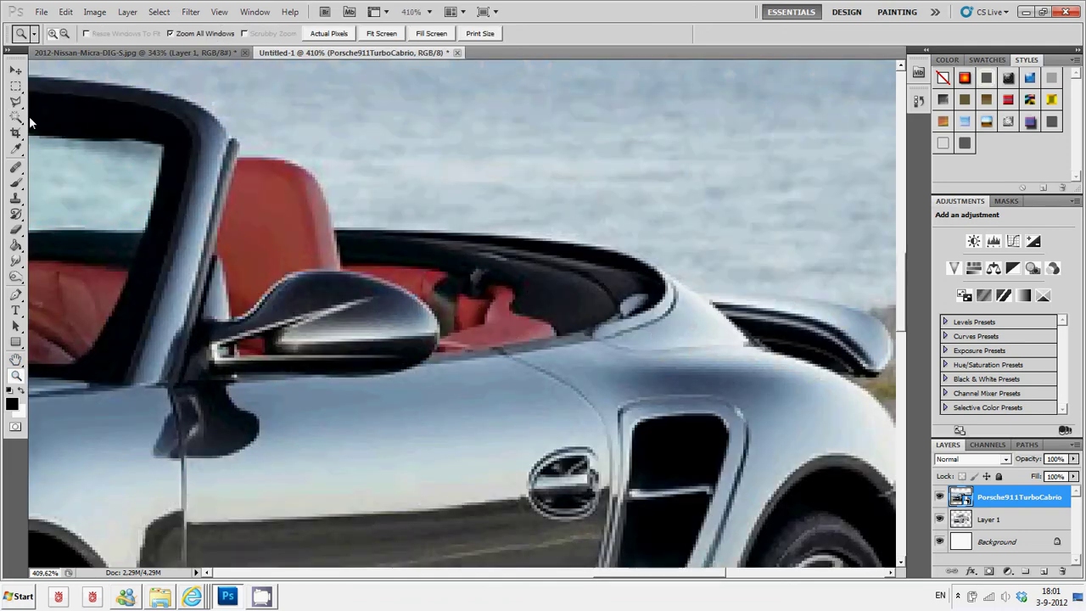
click(16, 101)
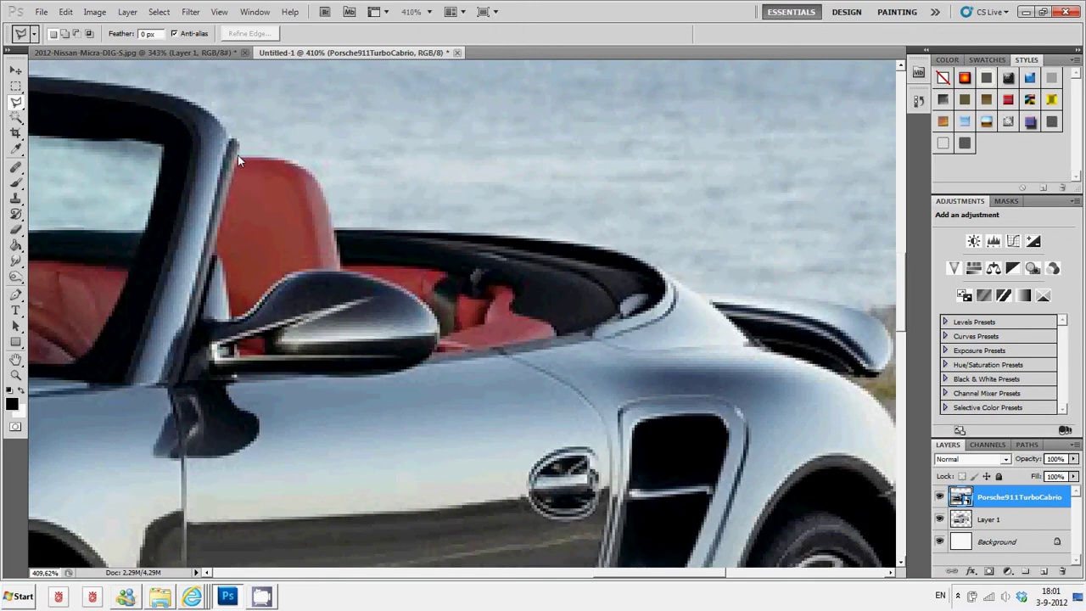
Step: Lasso the Porsche's red seat, mirror and window line and copy it to Layer 2
drag(257, 160, 285, 163)
mouse_move(326, 195)
mouse_down()
mouse_move(336, 234)
mouse_move(618, 253)
mouse_move(675, 291)
mouse_move(666, 324)
mouse_up()
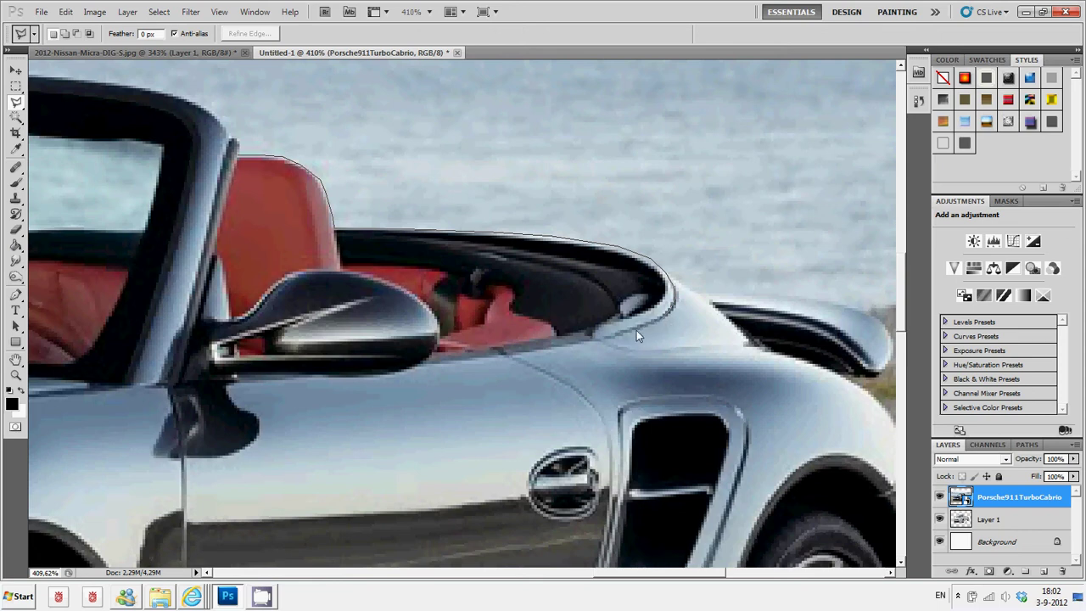
drag(597, 341, 544, 349)
drag(500, 361, 437, 370)
drag(439, 350, 433, 313)
drag(288, 280, 260, 299)
drag(231, 289, 225, 218)
drag(238, 157, 238, 157)
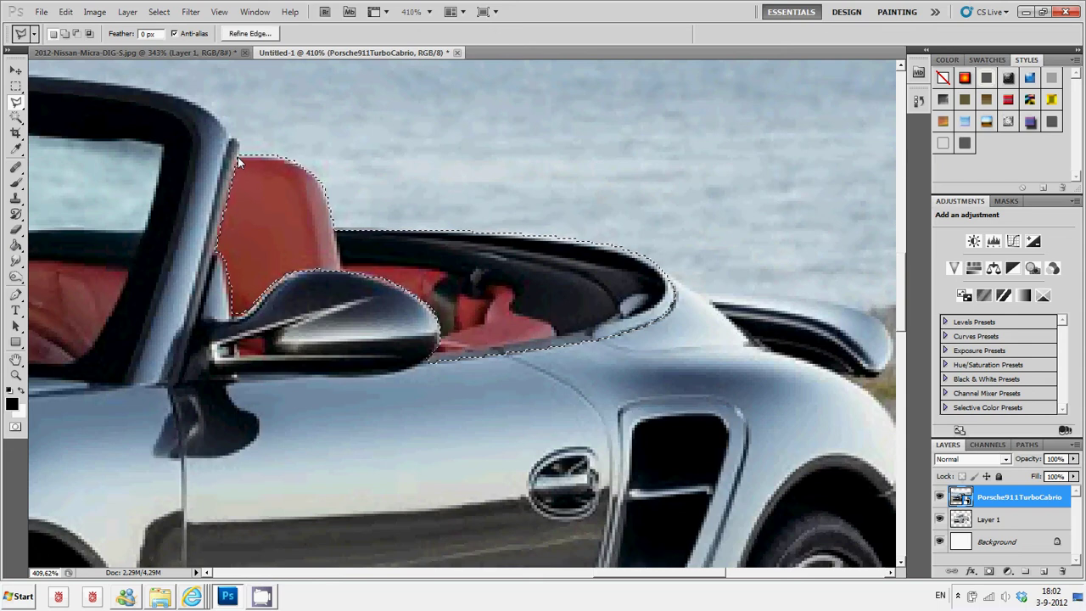
right_click(265, 218)
click(296, 312)
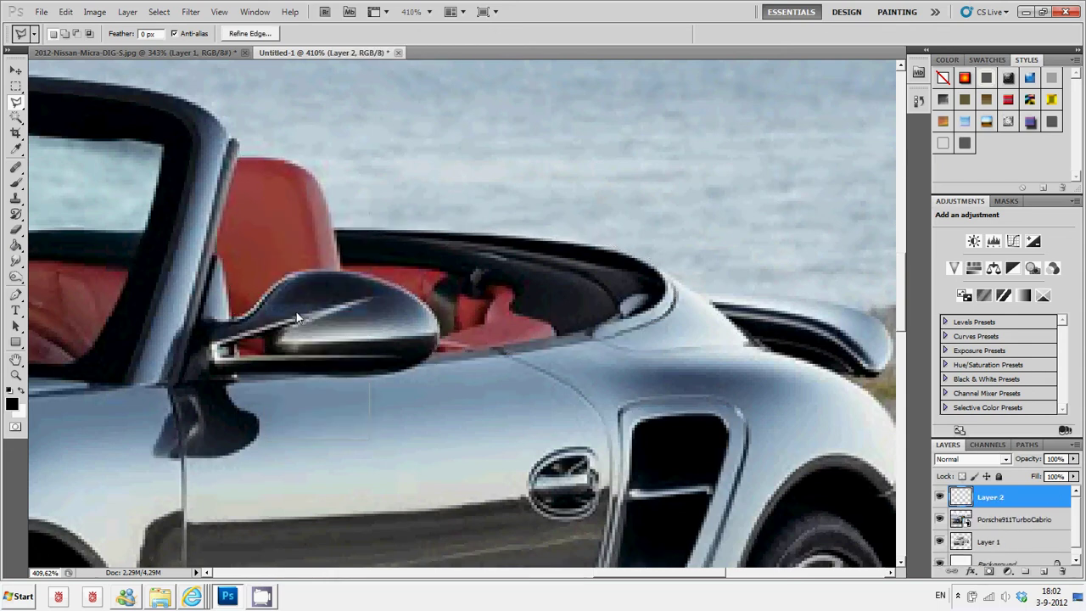
Step: Hide the Porsche photo layer and zoom out to see the whole car
click(940, 520)
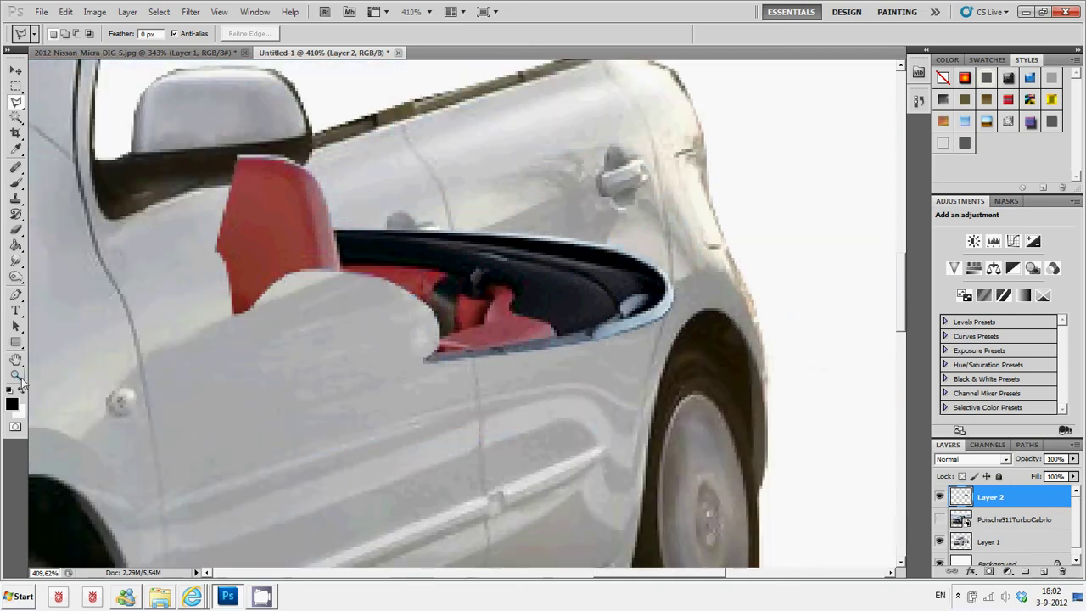
click(15, 375)
alt+click(339, 313)
alt+click(340, 313)
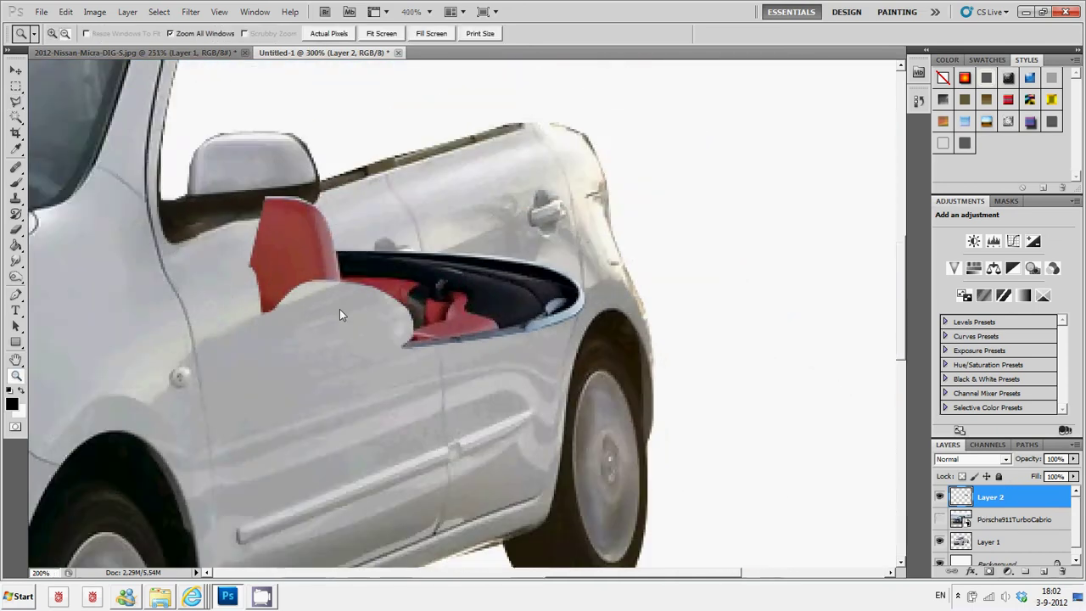
alt+click(339, 313)
drag(903, 335, 903, 313)
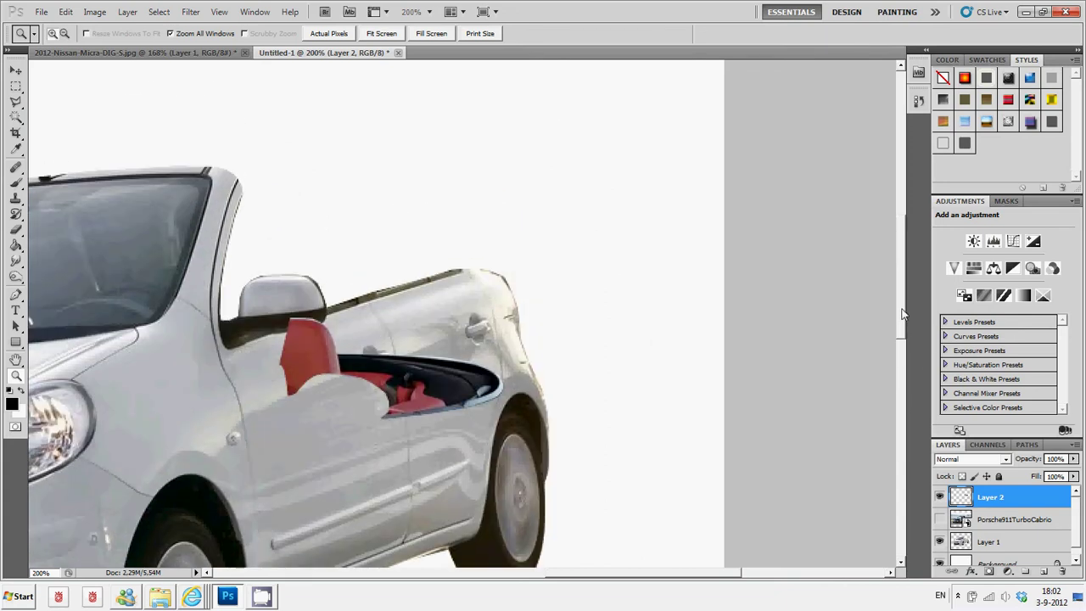
drag(623, 577, 556, 585)
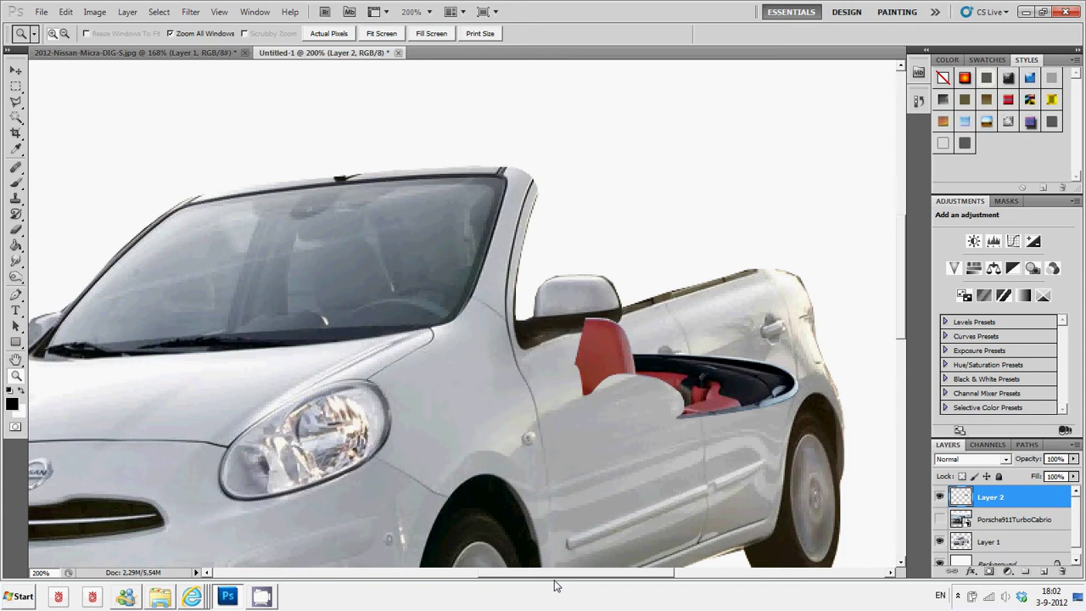
Step: Move the Layer 2 seat piece above the Micra's door and start Free Transform
click(17, 73)
drag(655, 373, 609, 242)
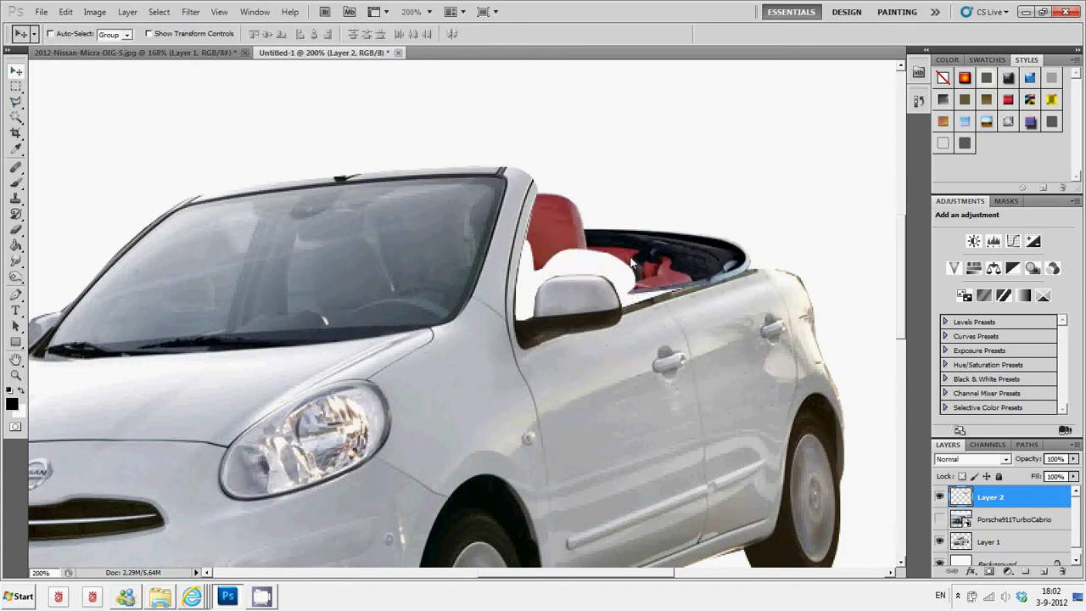
right_click(16, 102)
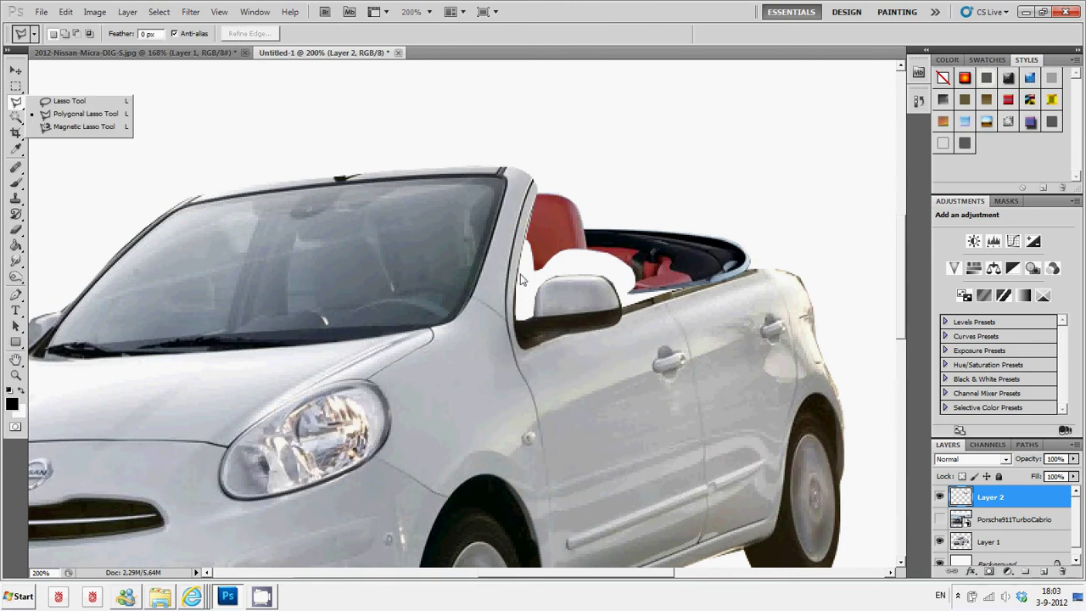
click(50, 100)
right_click(528, 245)
click(607, 364)
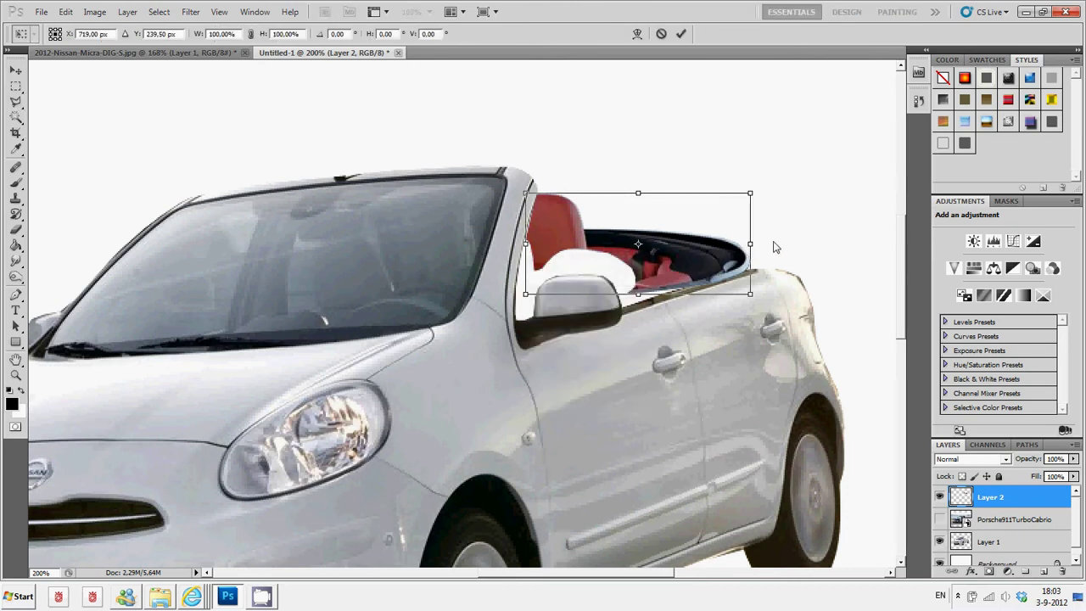
Step: Rotate the seat piece to about -5.17°, and scale it to roughly 80% height and 119% width
mouse_move(777, 243)
mouse_down()
mouse_move(774, 224)
mouse_move(755, 223)
mouse_up()
drag(696, 253, 696, 264)
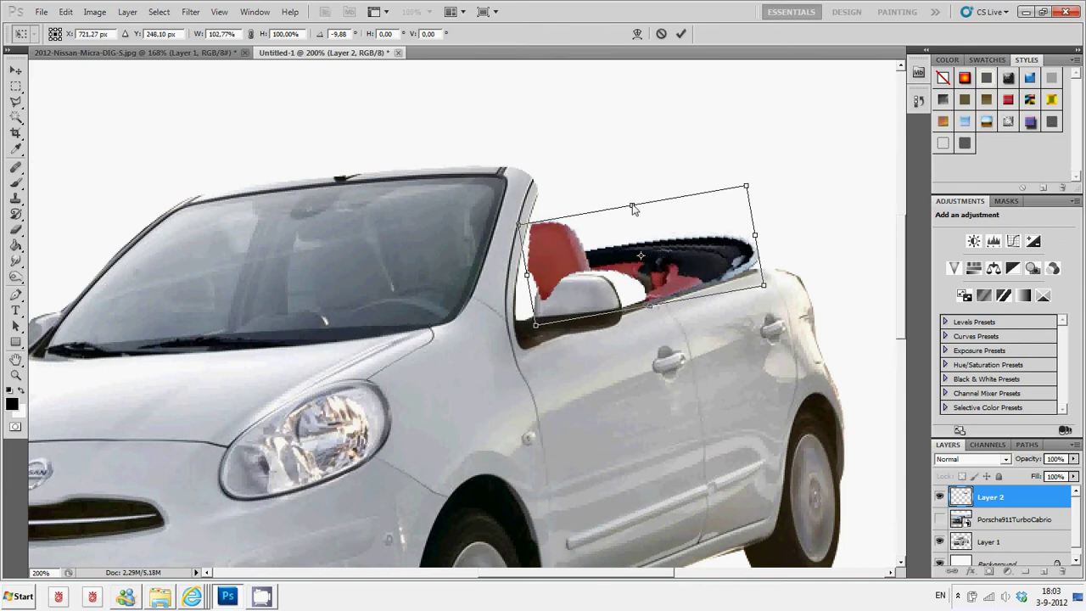
drag(632, 208, 637, 236)
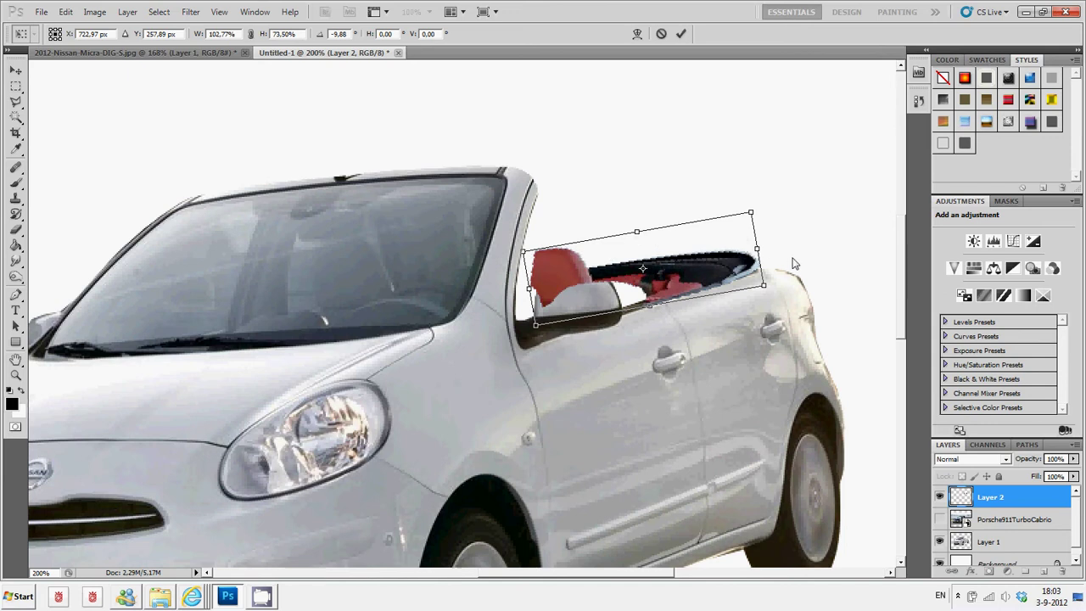
drag(807, 250, 807, 262)
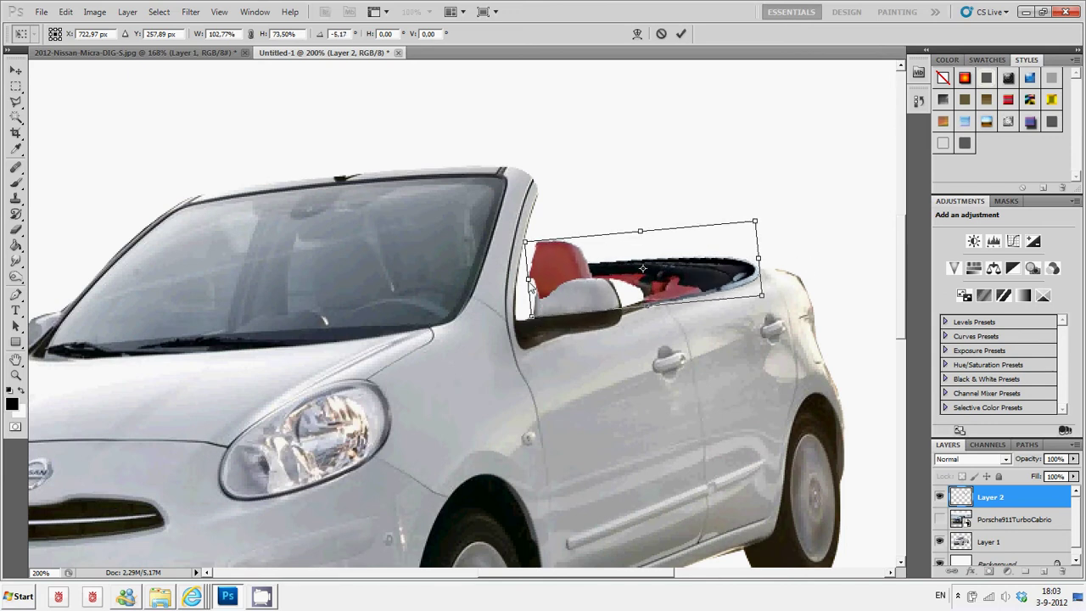
drag(530, 286, 507, 291)
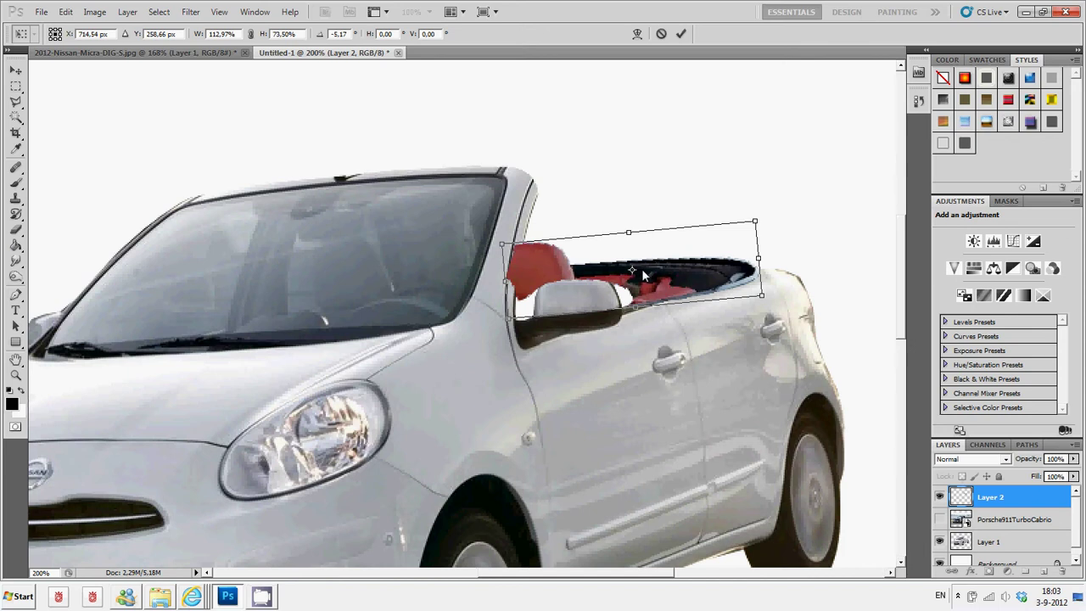
drag(658, 259, 670, 264)
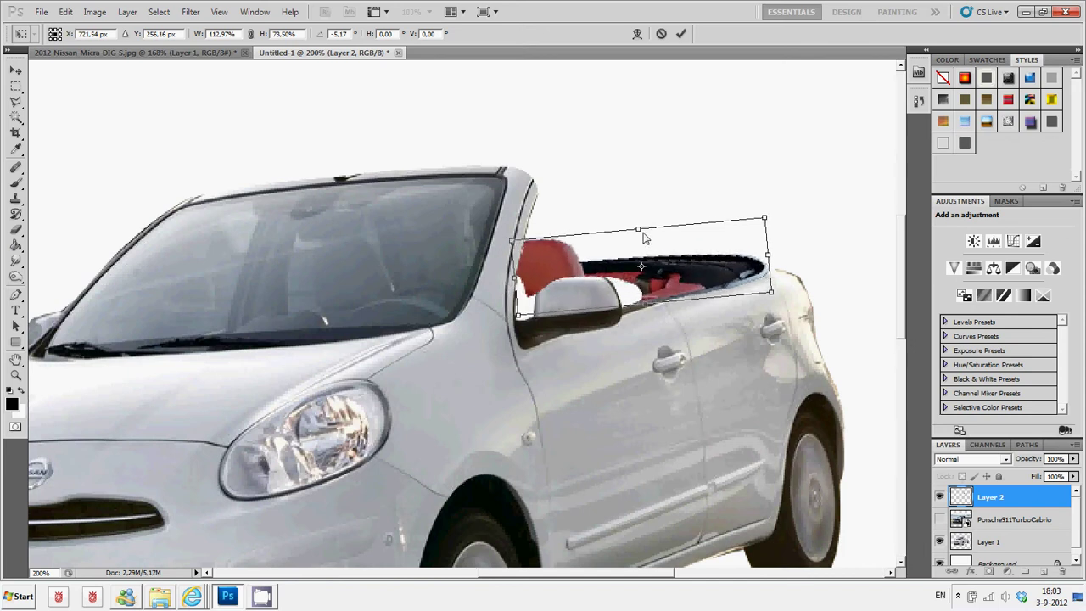
drag(639, 229, 638, 223)
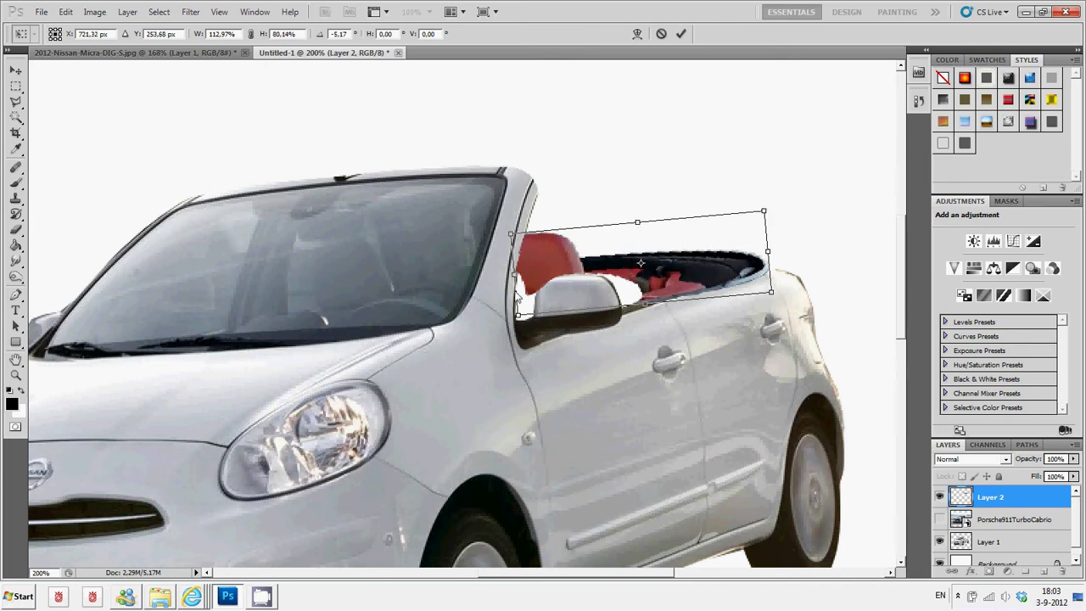
drag(515, 274, 496, 282)
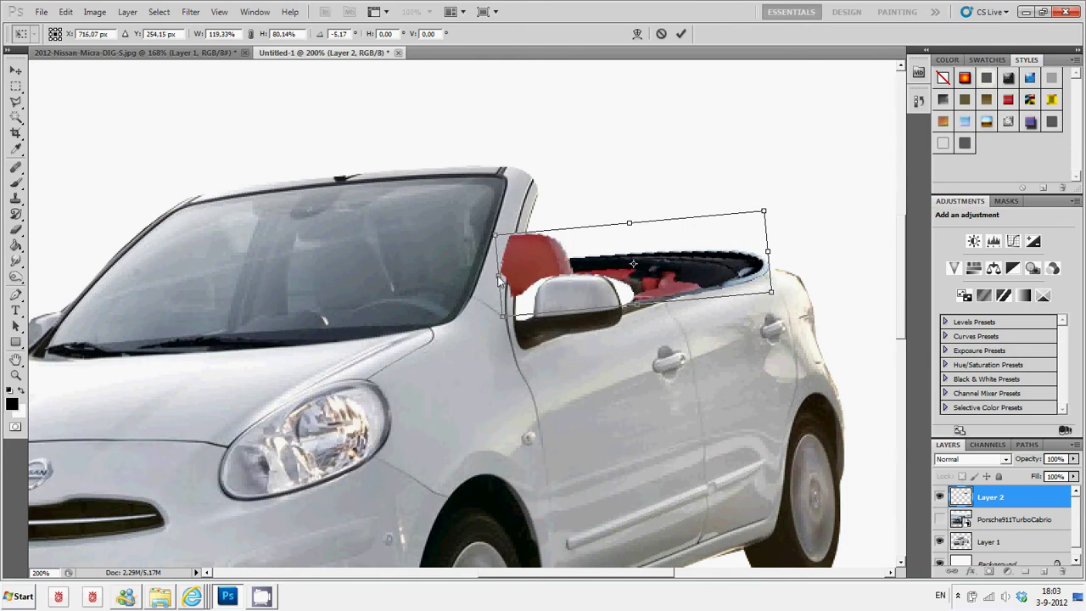
Step: Warp the seat piece's lower-left corner and left edge down along the door and mirror
right_click(515, 277)
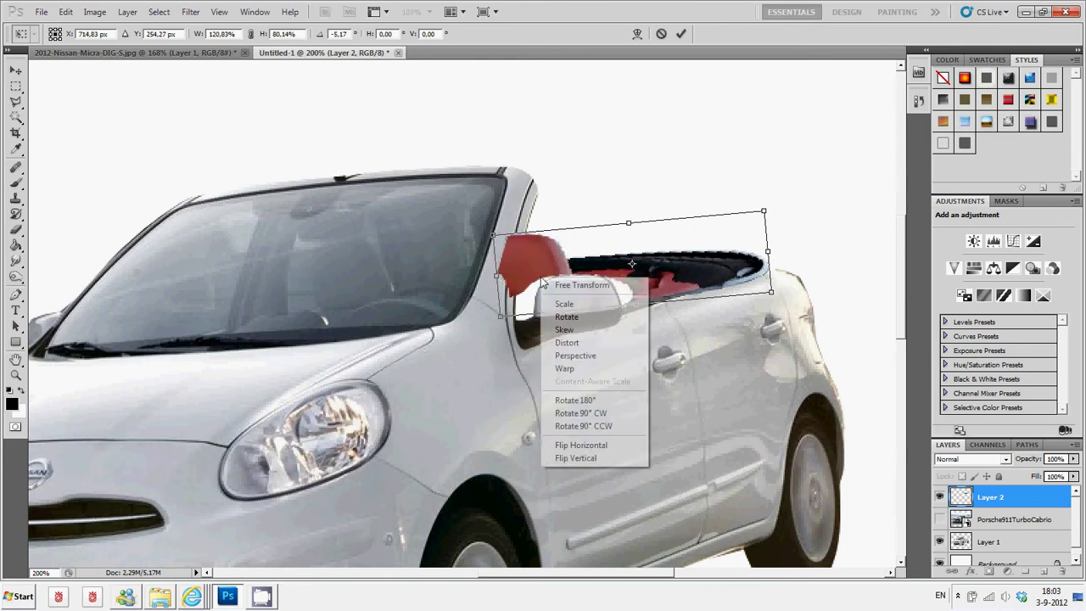
click(560, 369)
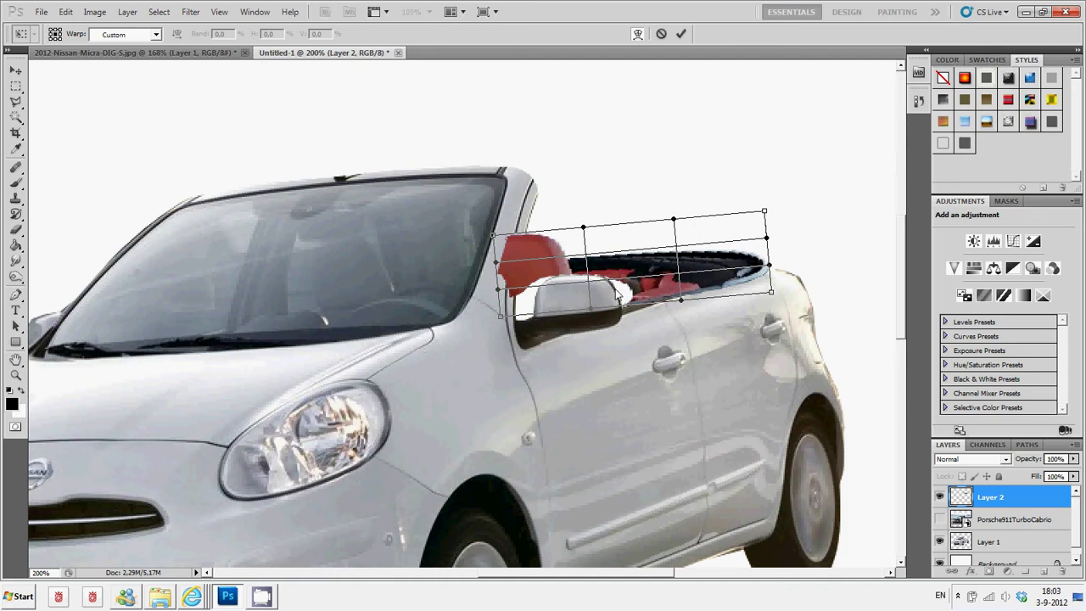
drag(575, 306, 548, 321)
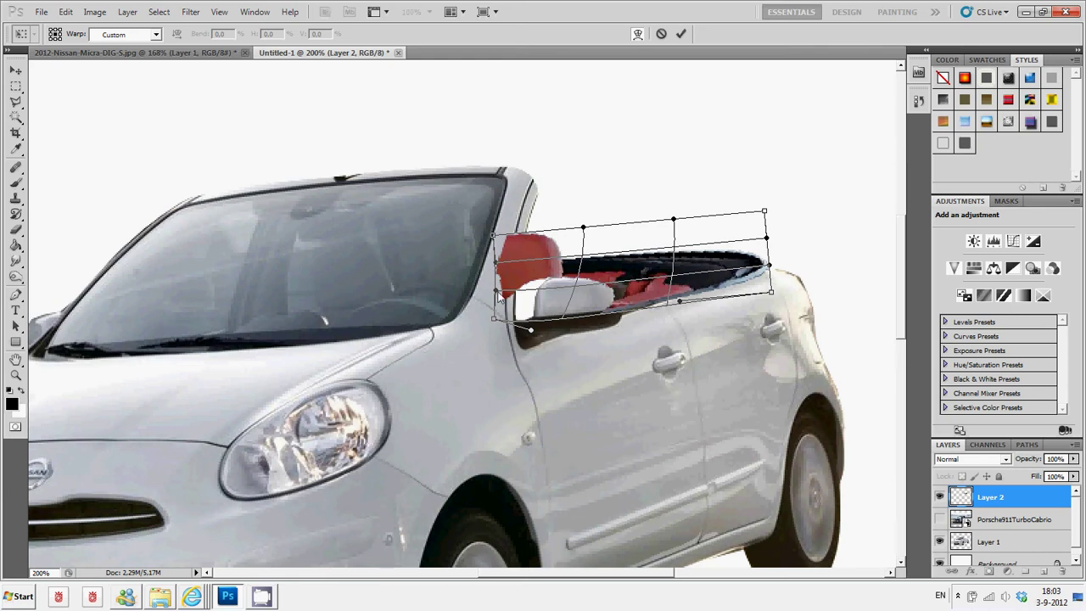
mouse_move(494, 320)
mouse_down()
mouse_move(526, 387)
mouse_move(490, 425)
mouse_up()
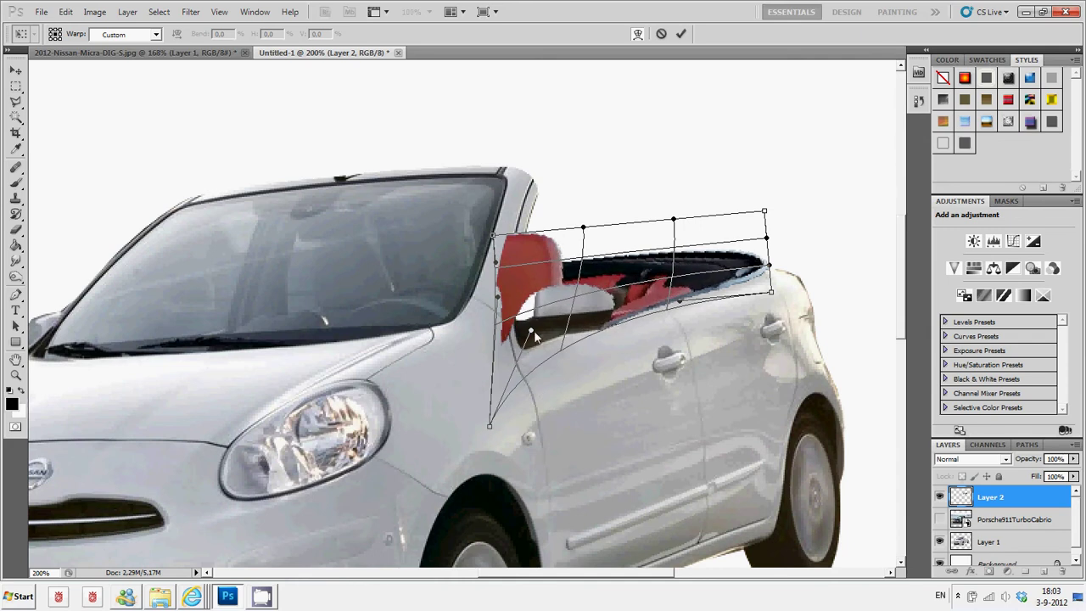
mouse_move(532, 330)
mouse_down()
mouse_move(569, 337)
mouse_move(557, 310)
mouse_up()
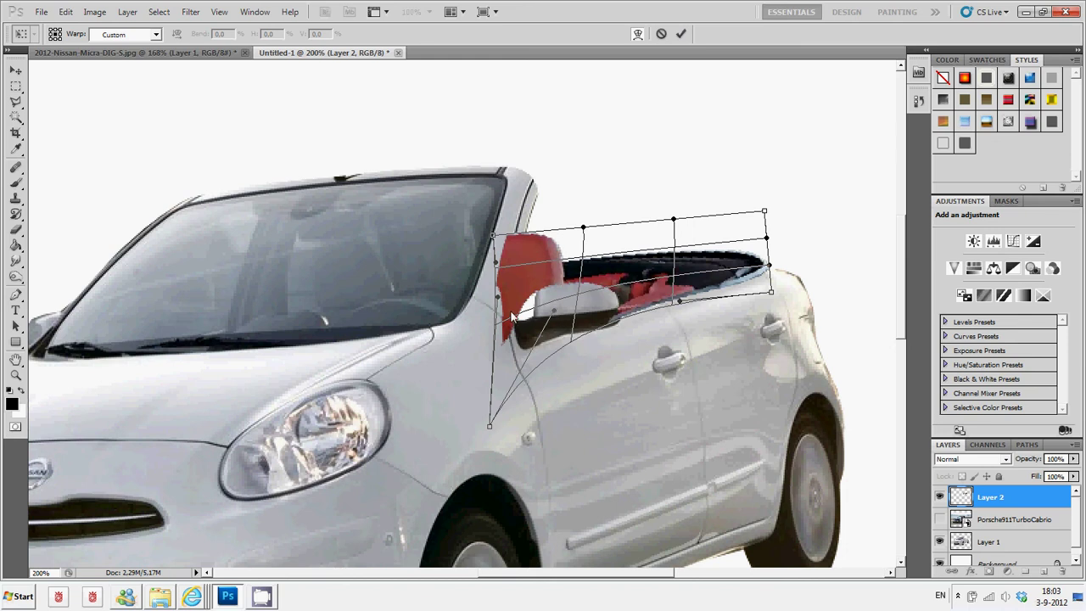
drag(503, 301, 528, 340)
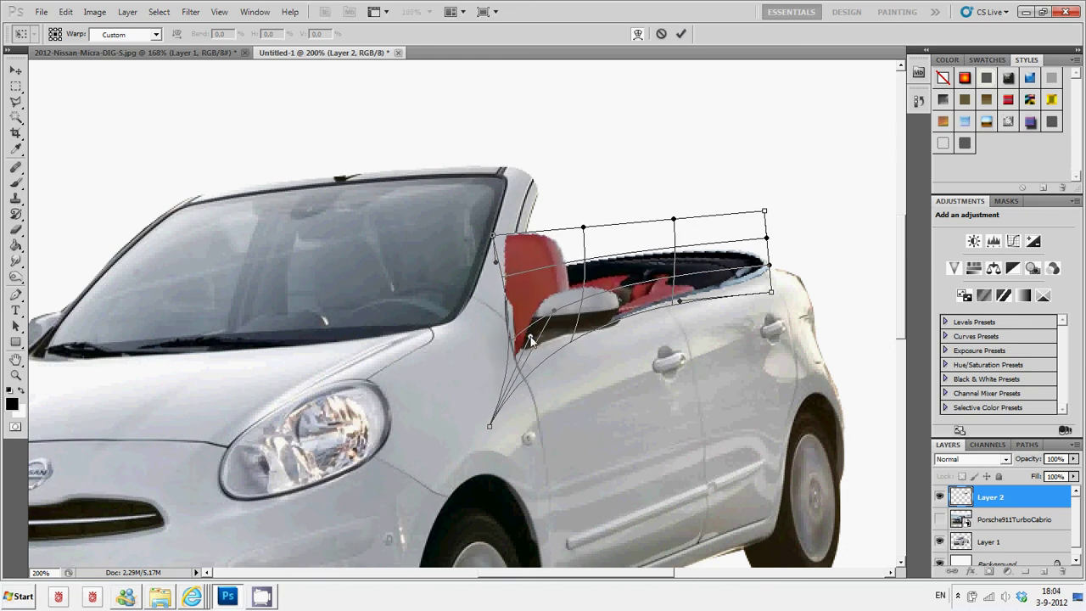
Step: Raise and refine the warp's top edge over the seat back, then commit the warp
mouse_move(584, 227)
mouse_down()
mouse_move(584, 168)
mouse_move(583, 187)
mouse_up()
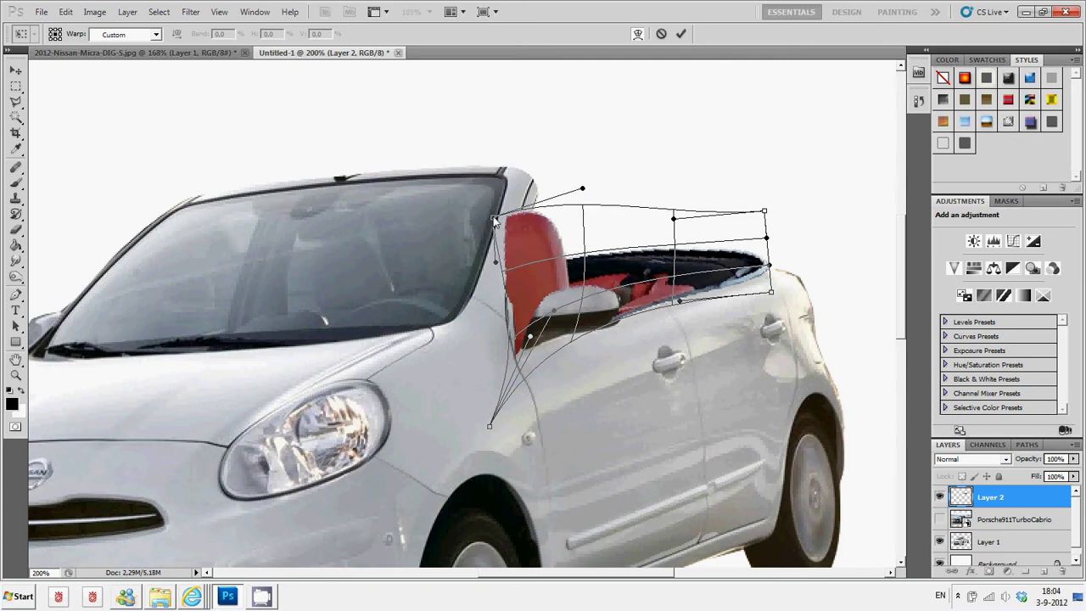
drag(494, 241, 497, 216)
drag(584, 192, 586, 203)
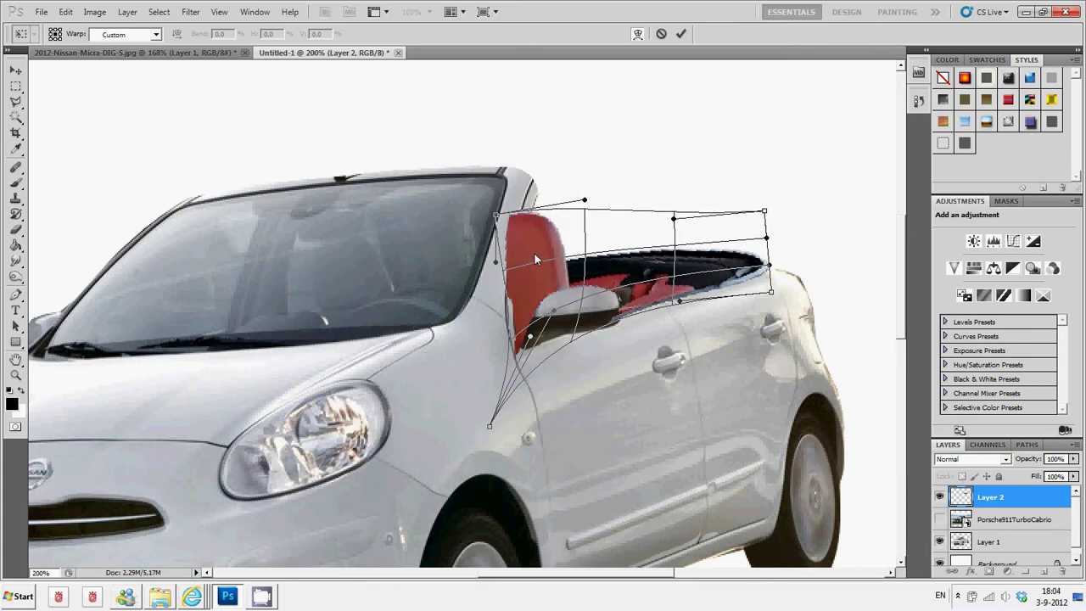
drag(534, 252, 531, 245)
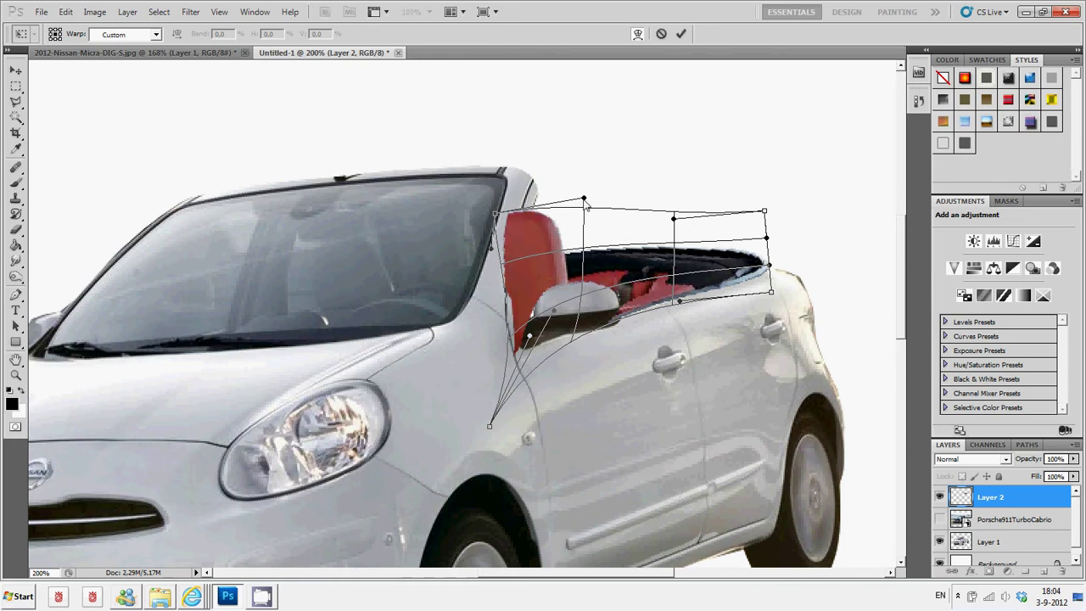
drag(584, 200, 589, 215)
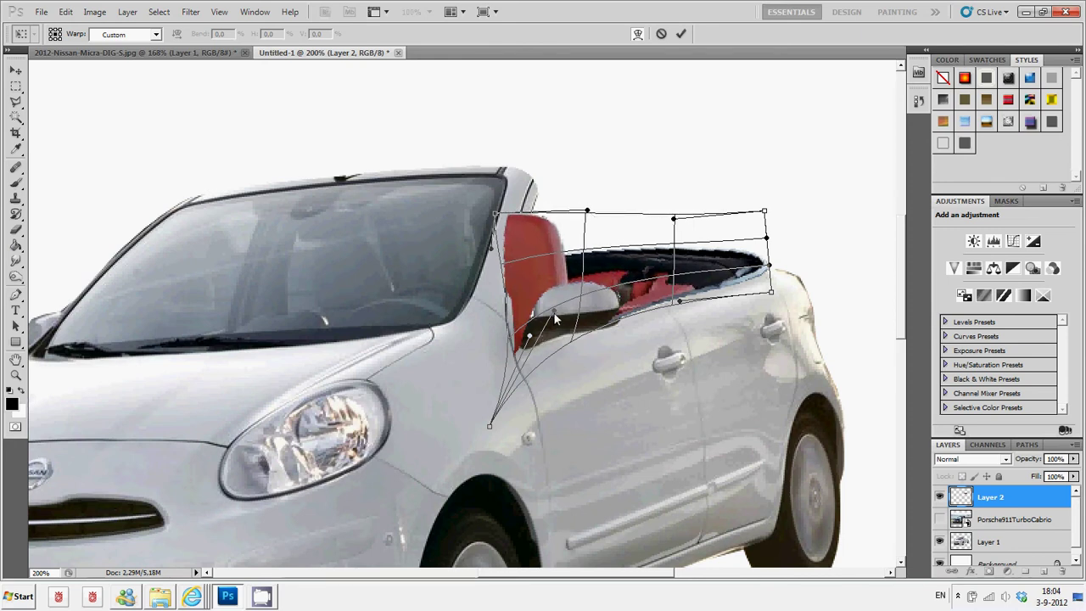
drag(559, 322, 537, 349)
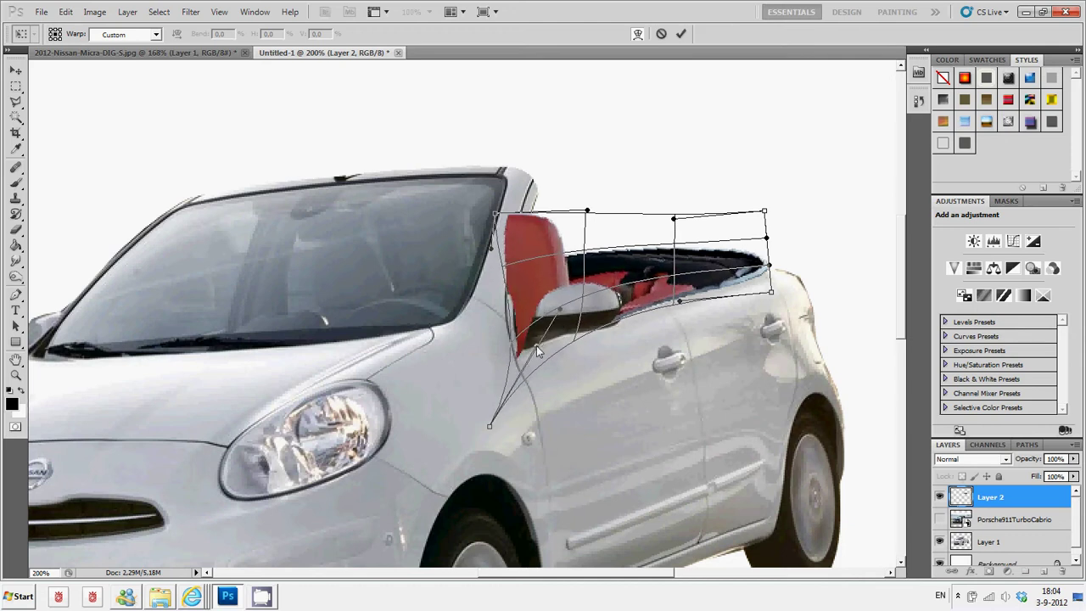
key(Return)
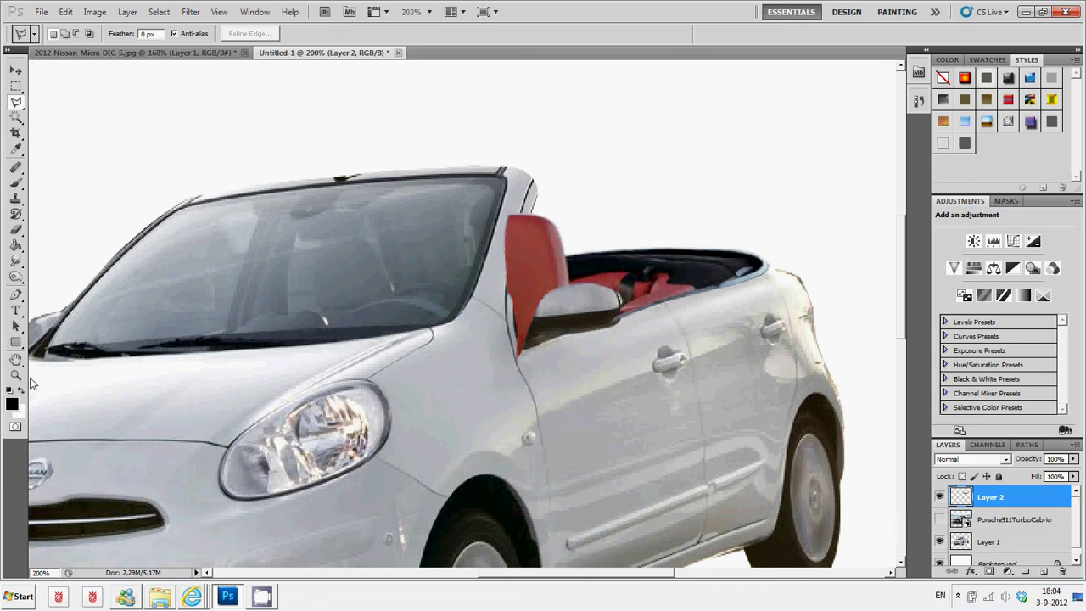
click(15, 375)
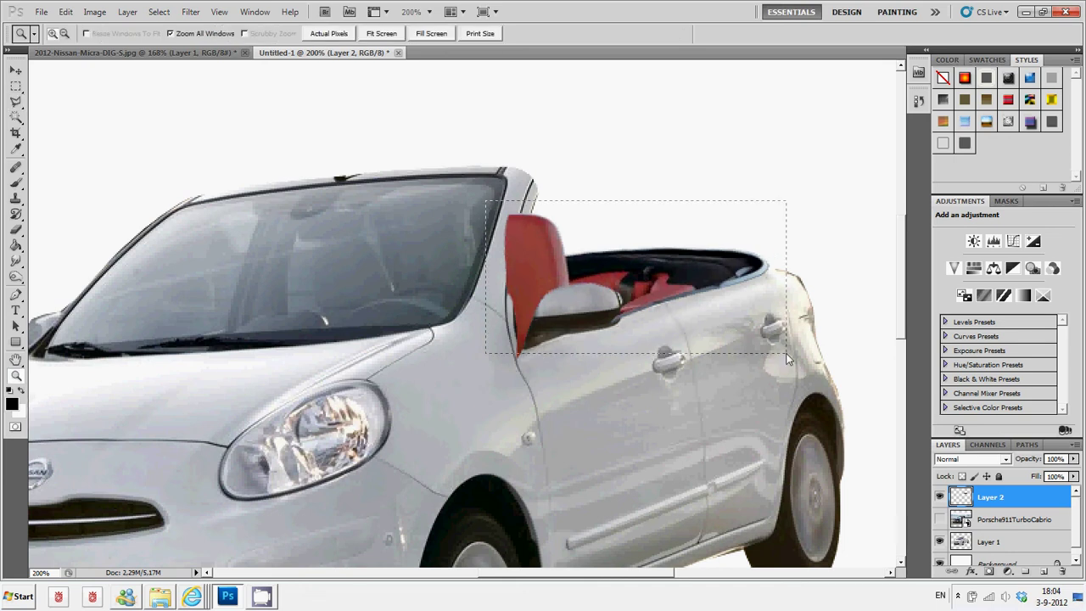
Step: Zoom in on the seat and mirror and drop Layer 2's fill to about 65%
drag(450, 207, 717, 365)
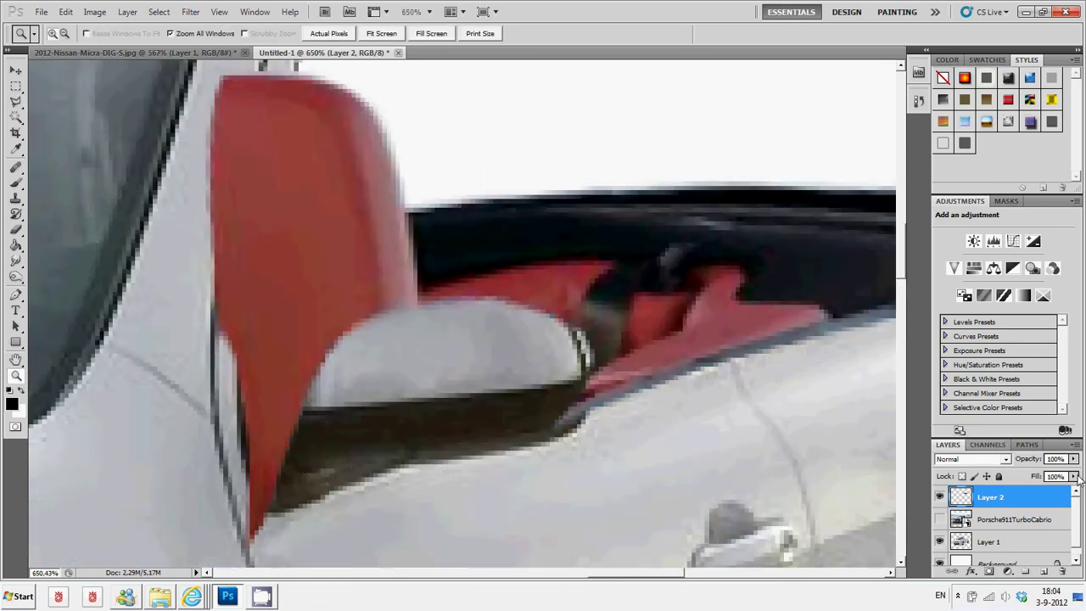
click(1074, 476)
drag(1071, 490, 1051, 494)
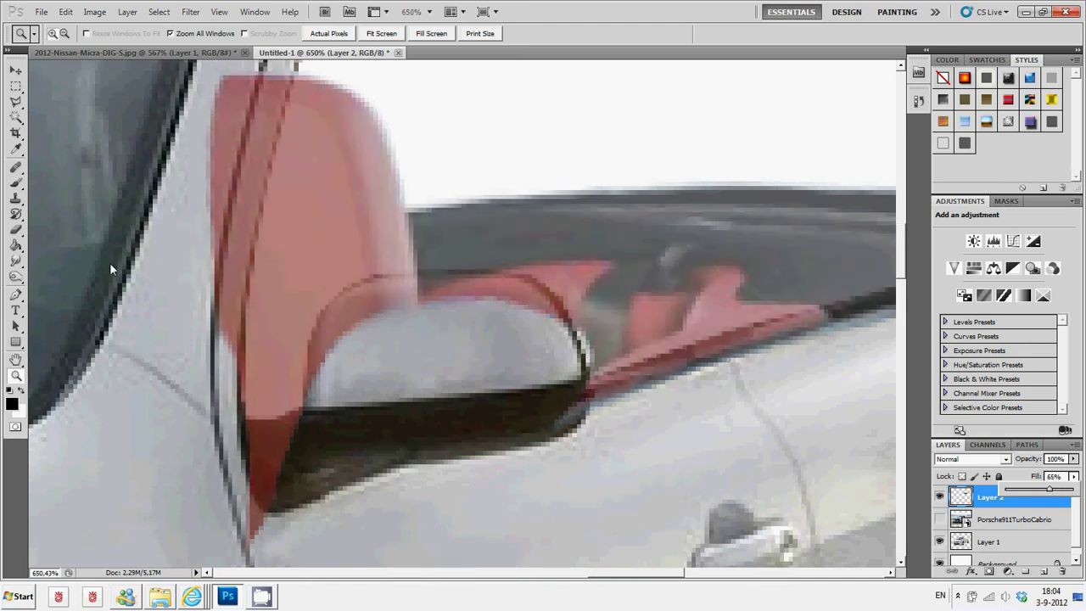
Step: Erase the red seat paint from the lower mirror, its left edge and the mirror cap
click(17, 231)
mouse_move(297, 465)
mouse_down()
mouse_move(251, 474)
mouse_move(309, 461)
mouse_move(229, 536)
mouse_up()
mouse_move(165, 389)
mouse_down()
mouse_move(170, 286)
mouse_move(189, 303)
mouse_move(181, 360)
mouse_move(205, 159)
mouse_move(236, 70)
mouse_move(213, 183)
mouse_move(223, 117)
mouse_up()
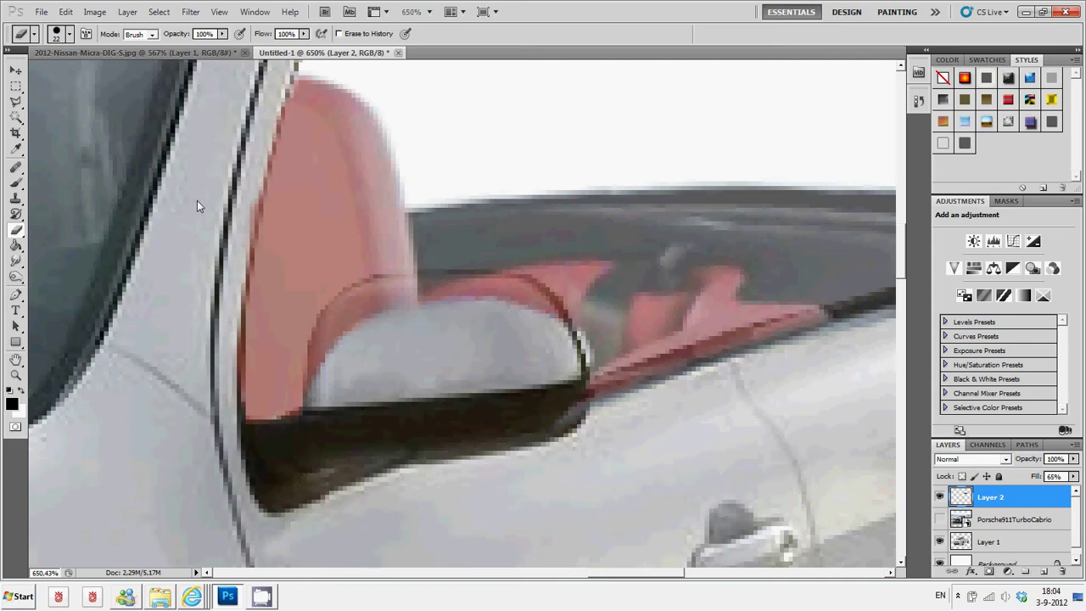
drag(203, 194, 205, 195)
drag(316, 378, 340, 335)
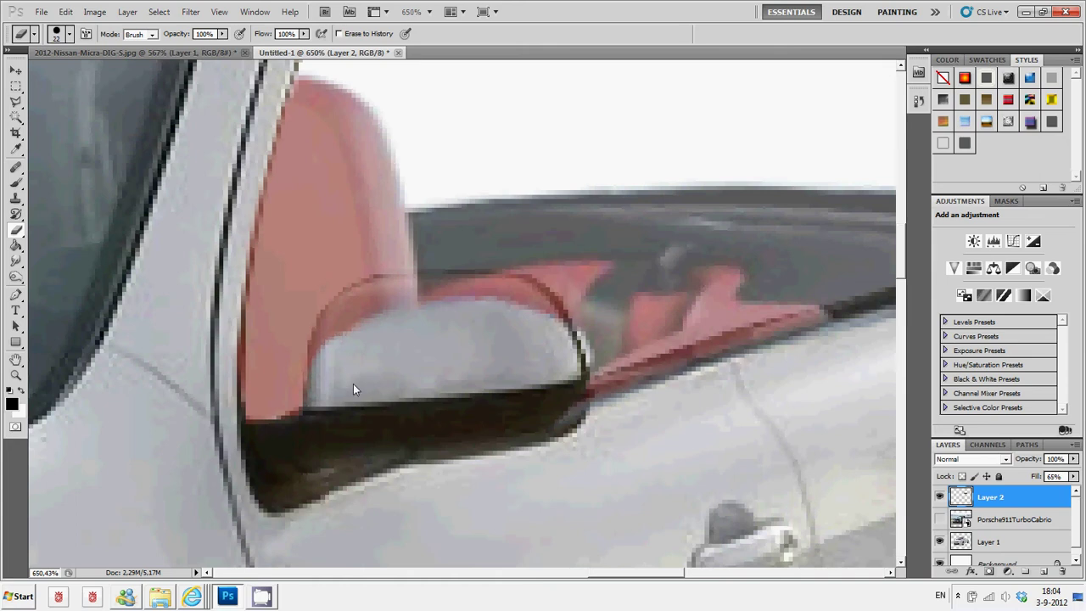
mouse_move(305, 387)
mouse_down()
mouse_move(305, 371)
mouse_move(377, 313)
mouse_up()
mouse_move(314, 346)
mouse_down()
mouse_move(322, 318)
mouse_move(394, 293)
mouse_up()
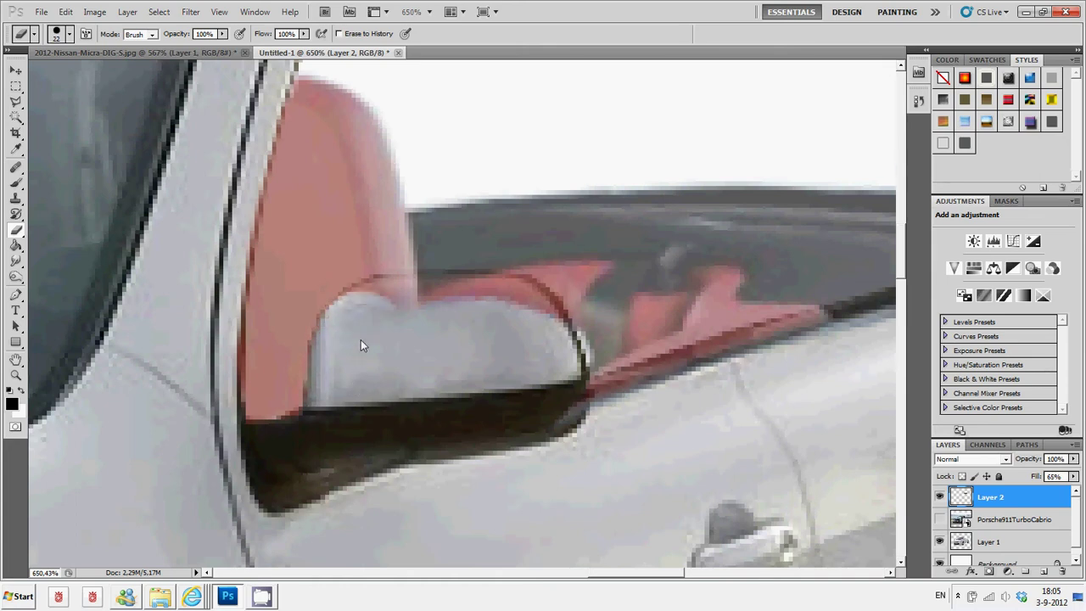
Step: Clear the red along the mirror's top and lower-right edges, then return Layer 2 fill to 100%
click(384, 324)
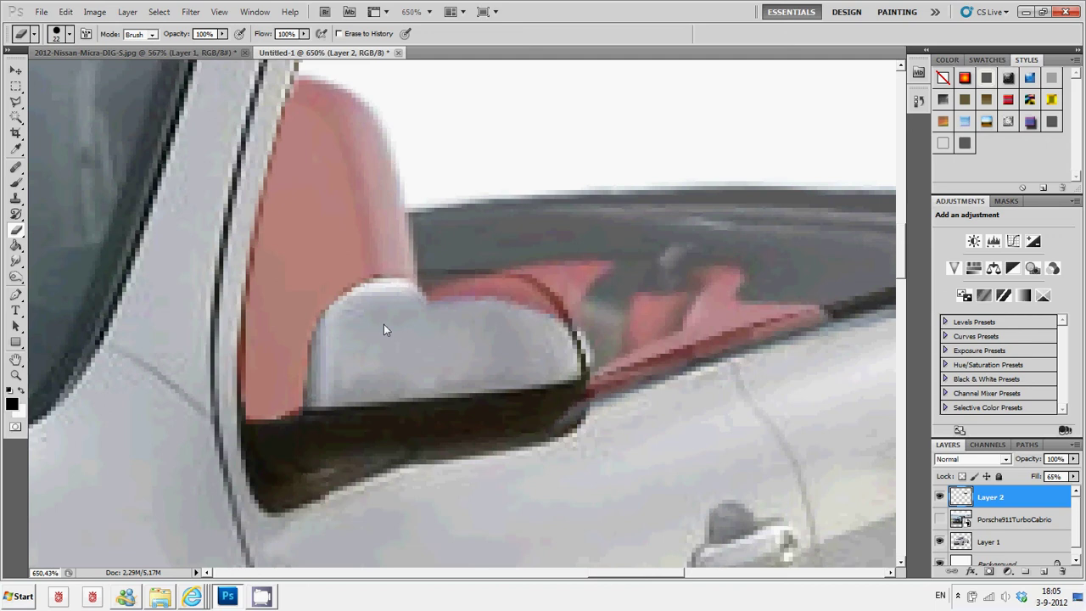
mouse_move(404, 324)
mouse_down()
mouse_move(417, 344)
mouse_move(410, 322)
mouse_move(516, 331)
mouse_up()
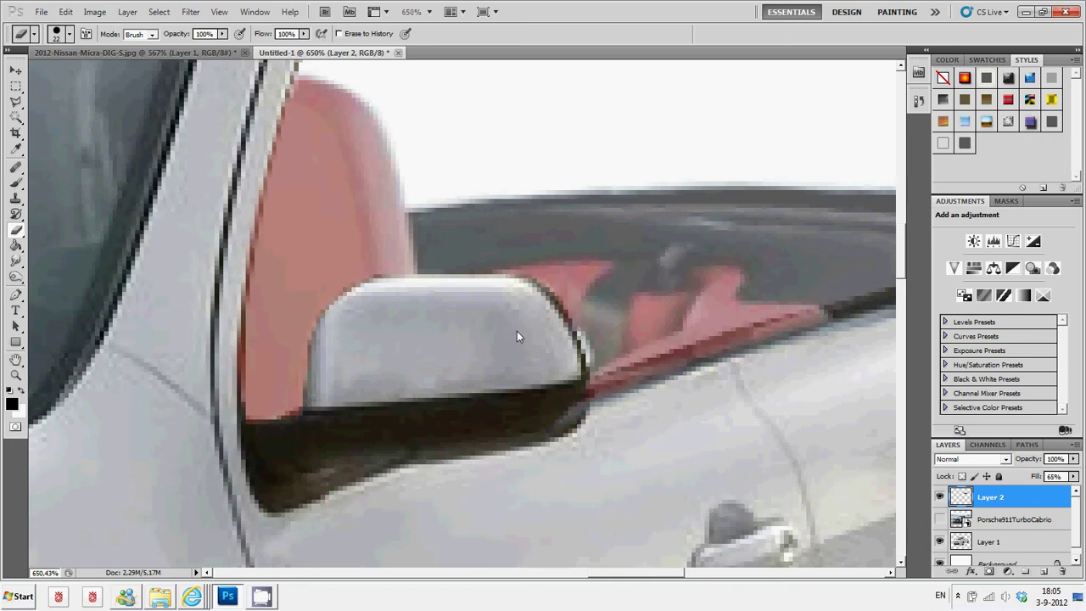
mouse_move(555, 432)
mouse_down()
mouse_move(619, 434)
mouse_move(649, 413)
mouse_move(829, 363)
mouse_up()
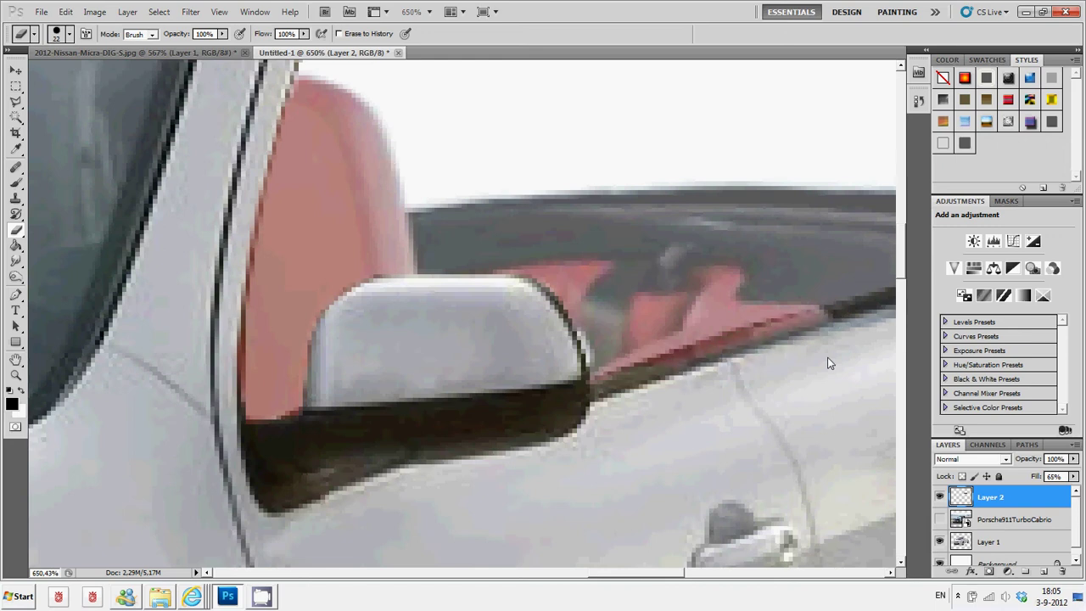
drag(679, 574, 709, 574)
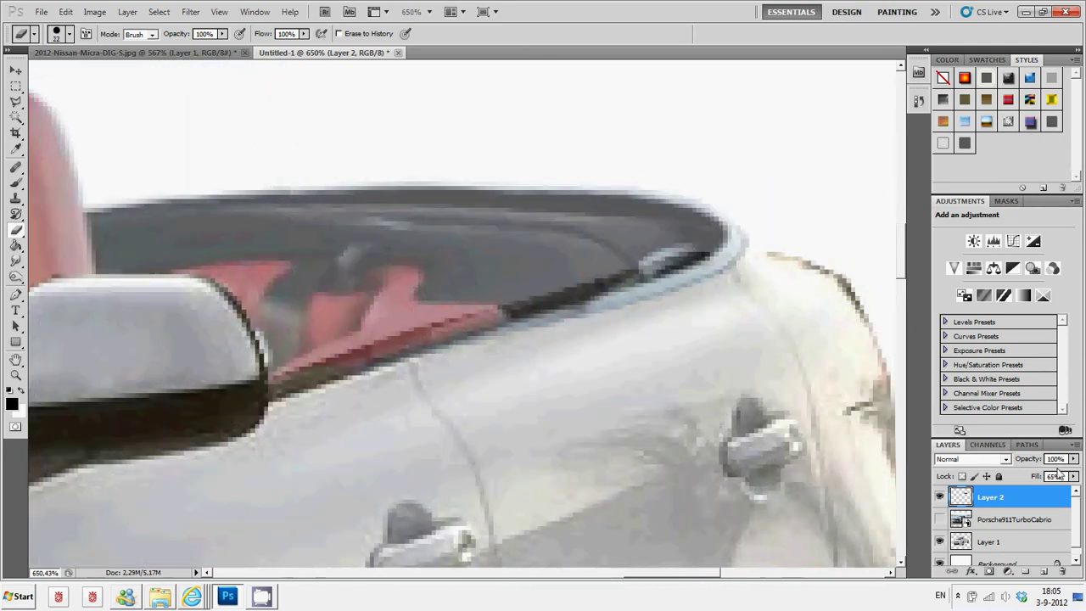
mouse_move(1073, 476)
mouse_down()
mouse_move(1030, 494)
mouse_move(1075, 491)
mouse_up()
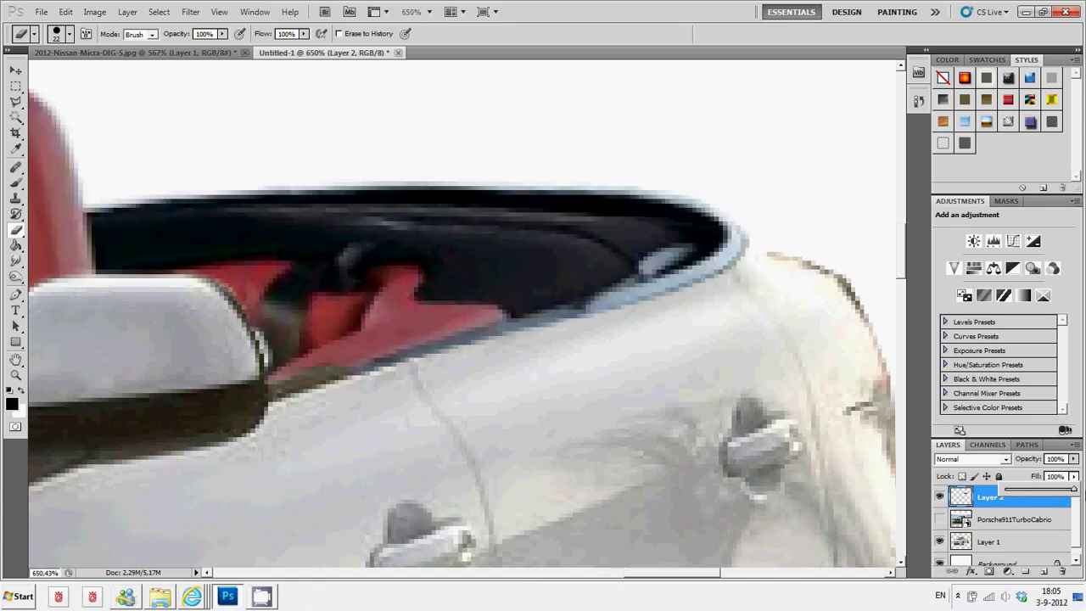
Step: Zoom out to the whole car side, then zoom in close on the side mirror
click(15, 374)
alt+click(345, 395)
alt+click(346, 394)
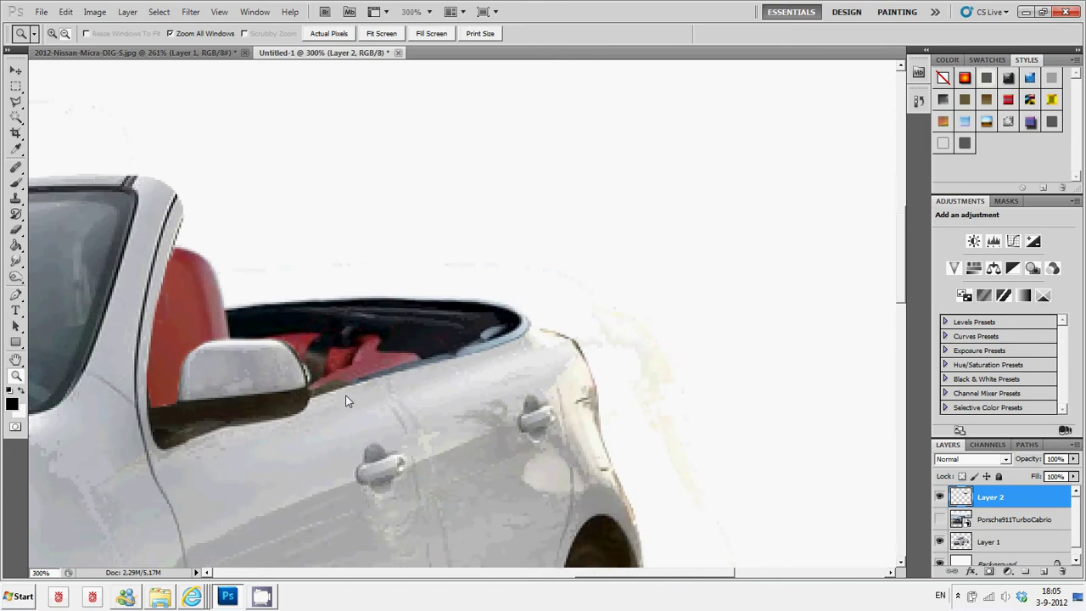
alt+click(346, 394)
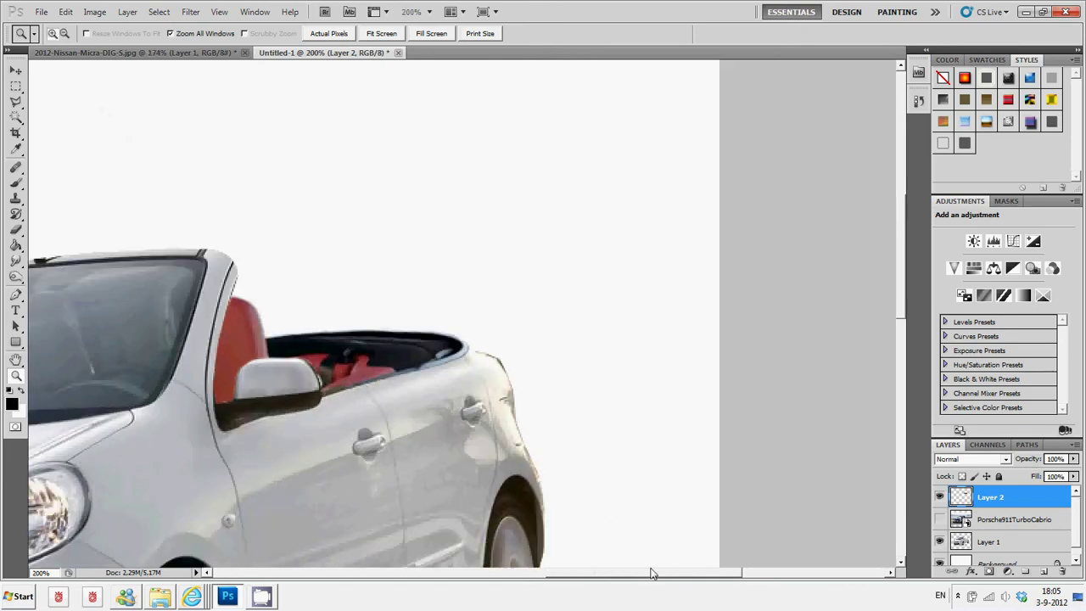
drag(652, 574, 600, 573)
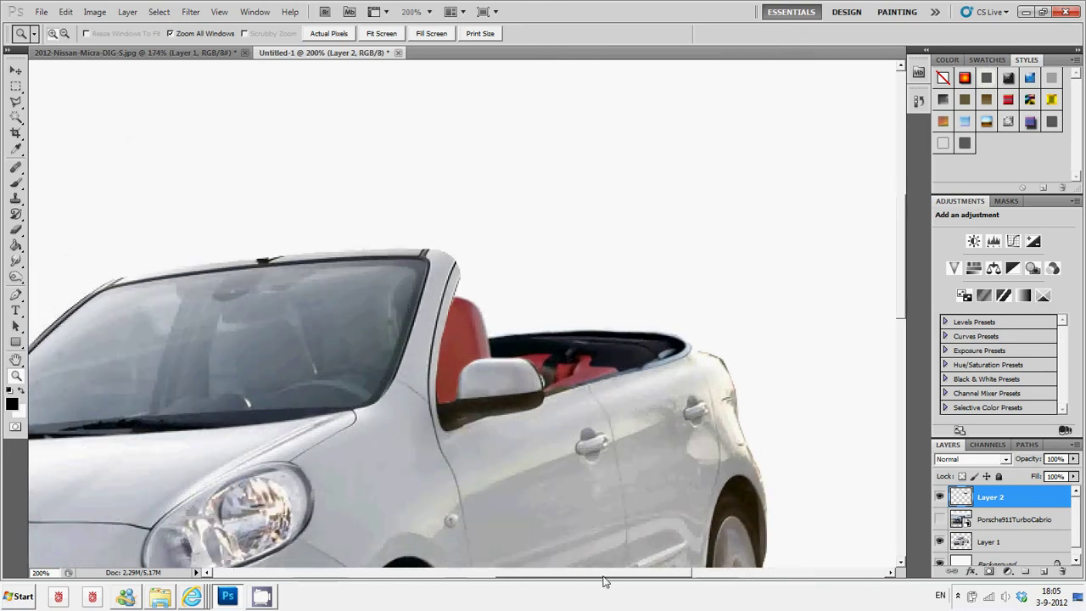
click(536, 384)
click(536, 383)
click(540, 356)
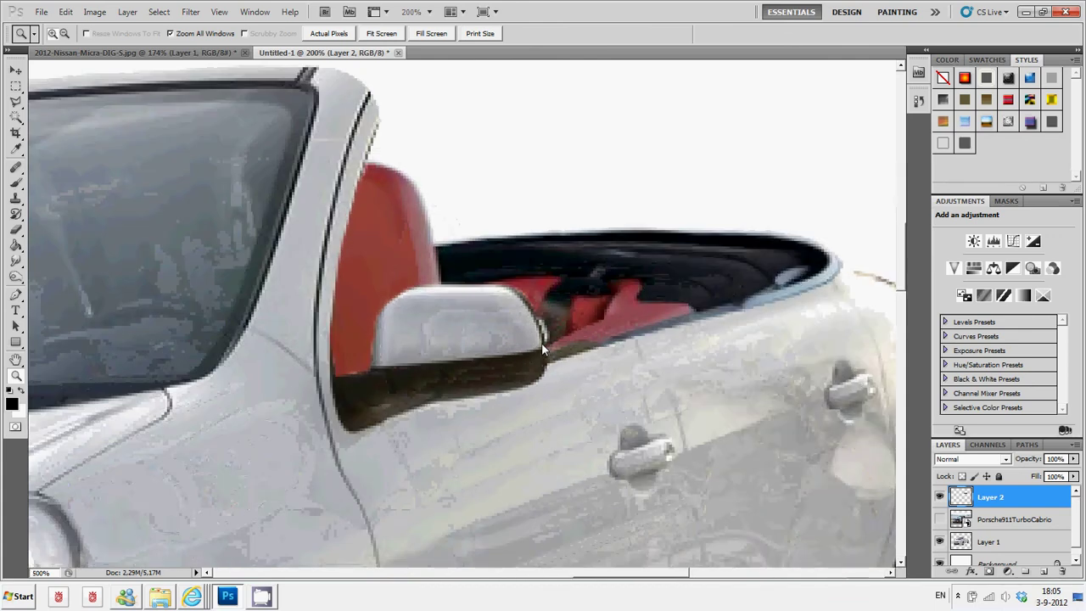
click(542, 343)
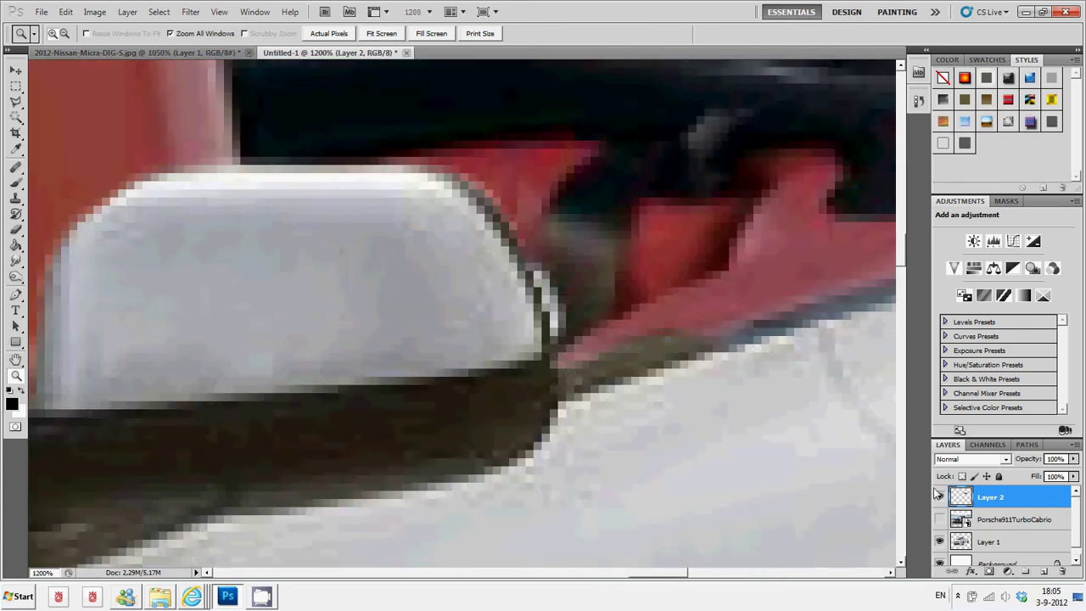
Step: Toggle Layer 2 to compare, zoom back out, and lower its fill to 24%
click(940, 497)
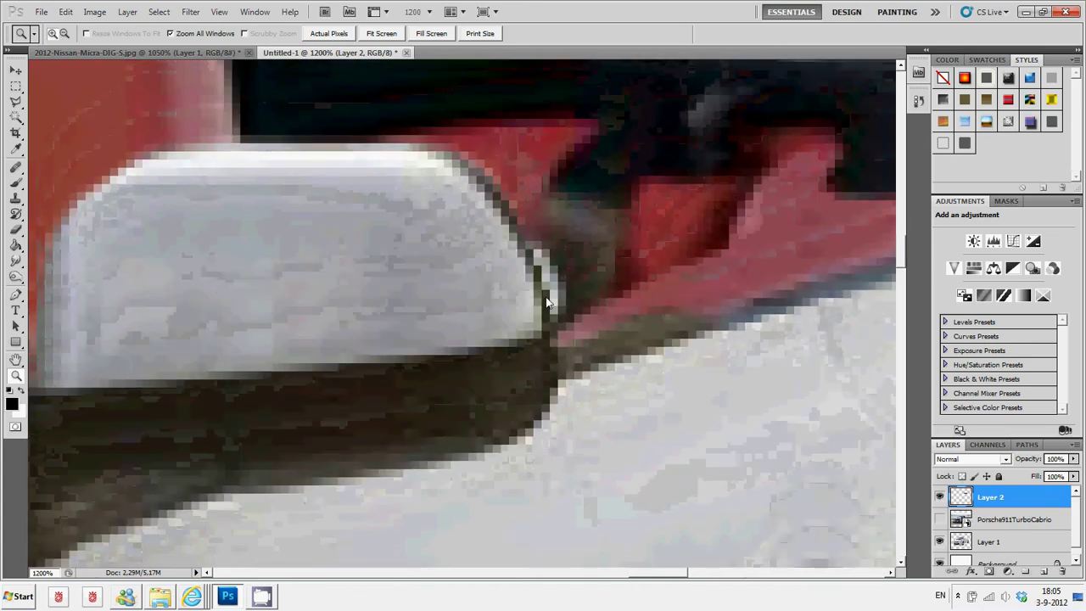
alt+click(546, 300)
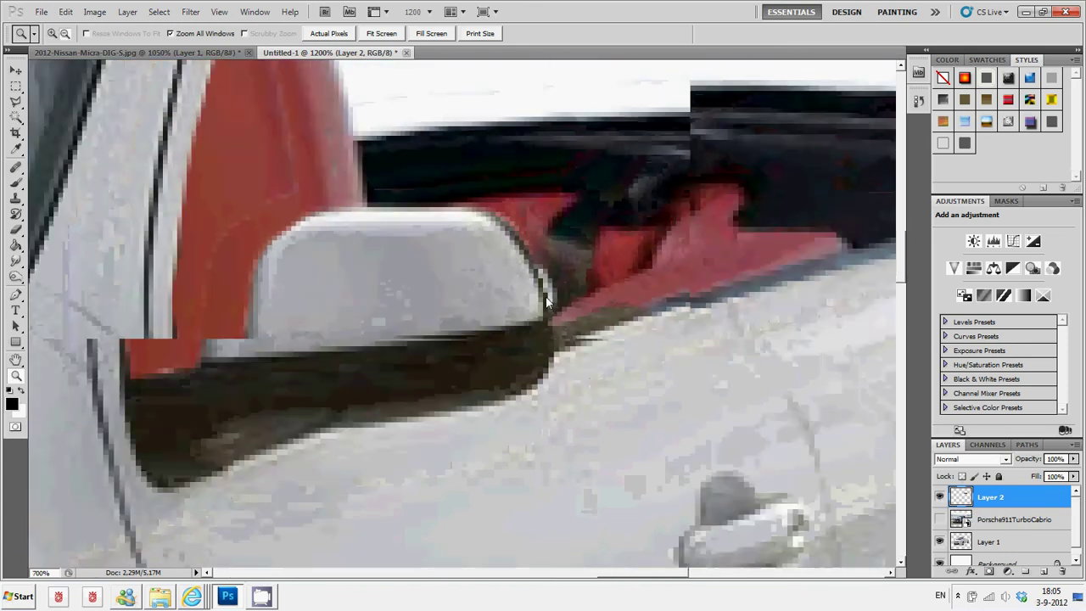
alt+click(545, 300)
alt+click(546, 300)
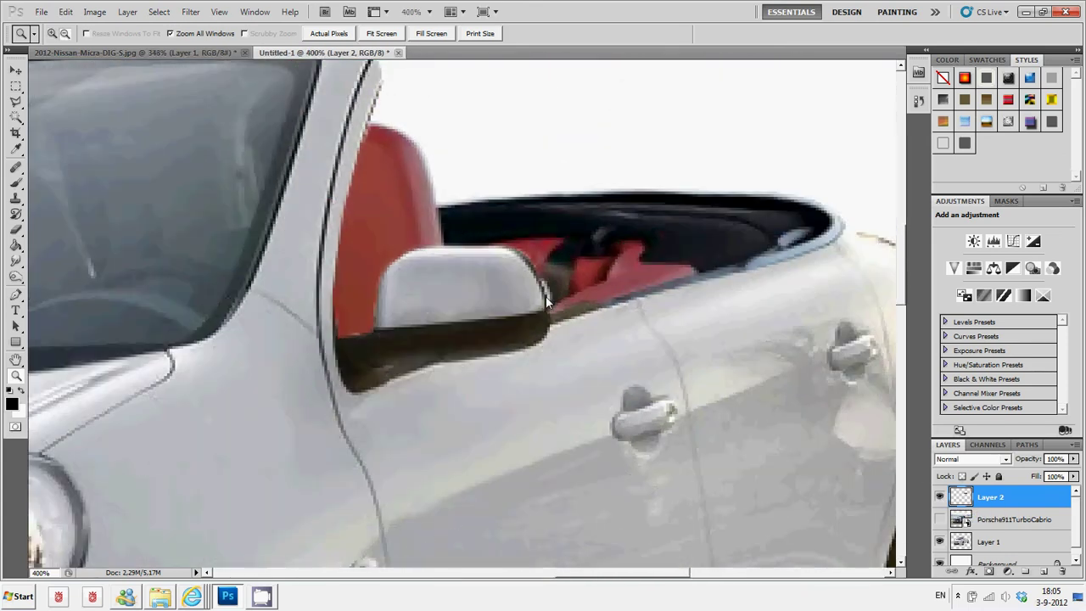
alt+click(546, 301)
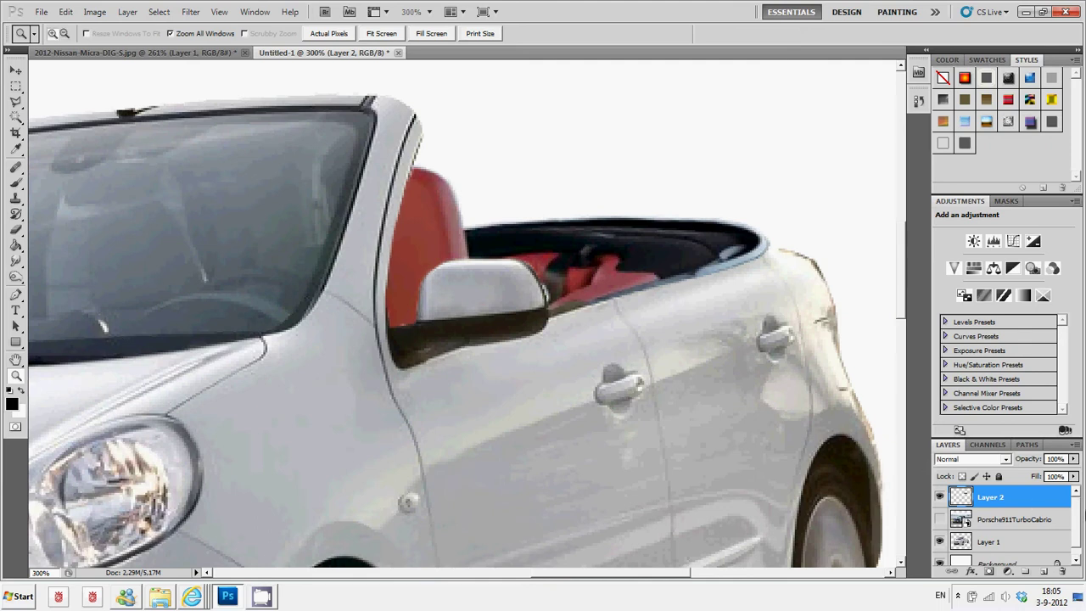
click(1074, 476)
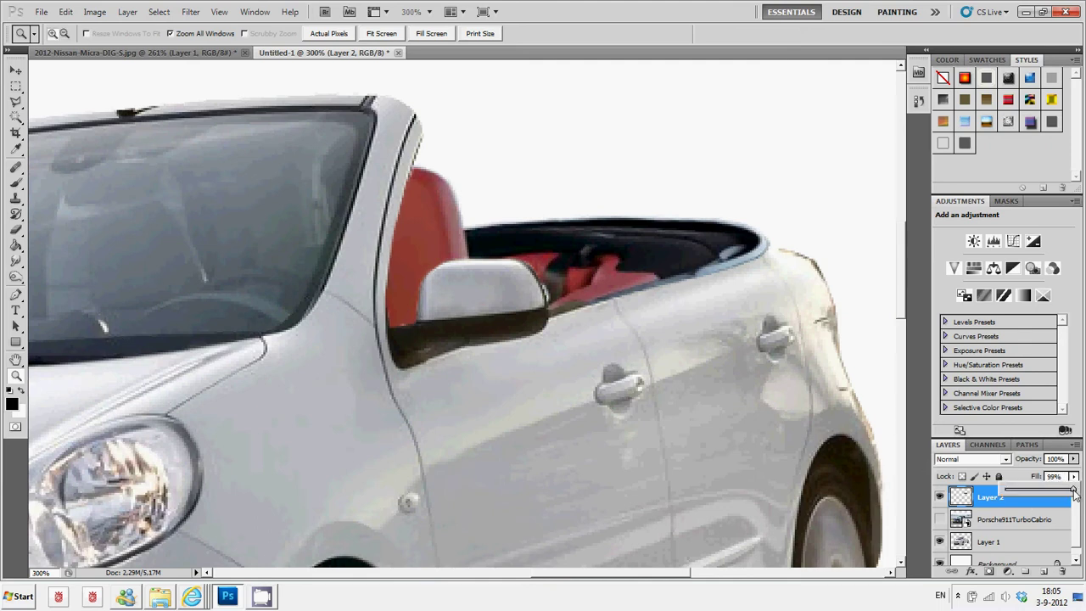
drag(1072, 490, 1023, 498)
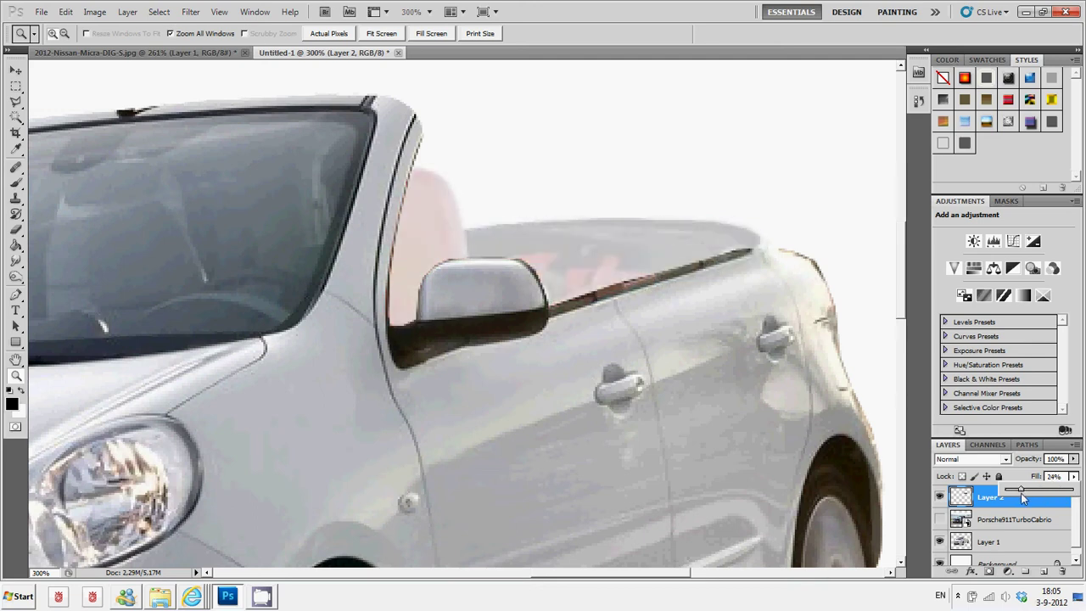
Step: Outline the door mirror area with the Polygonal Lasso in the Nissan photo and copy it
click(206, 58)
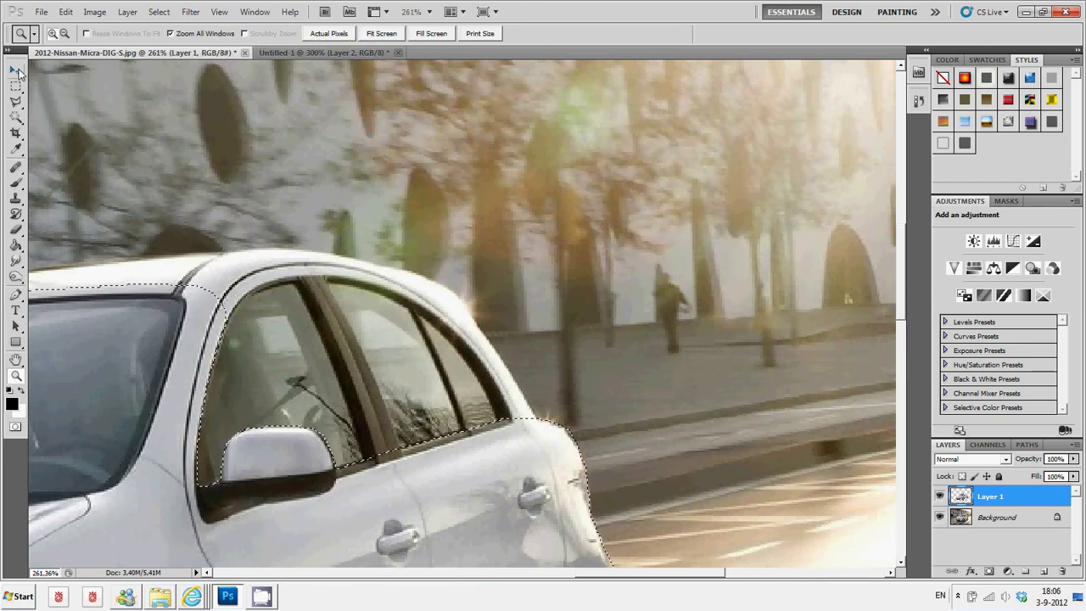
click(17, 100)
key(ctrl+d)
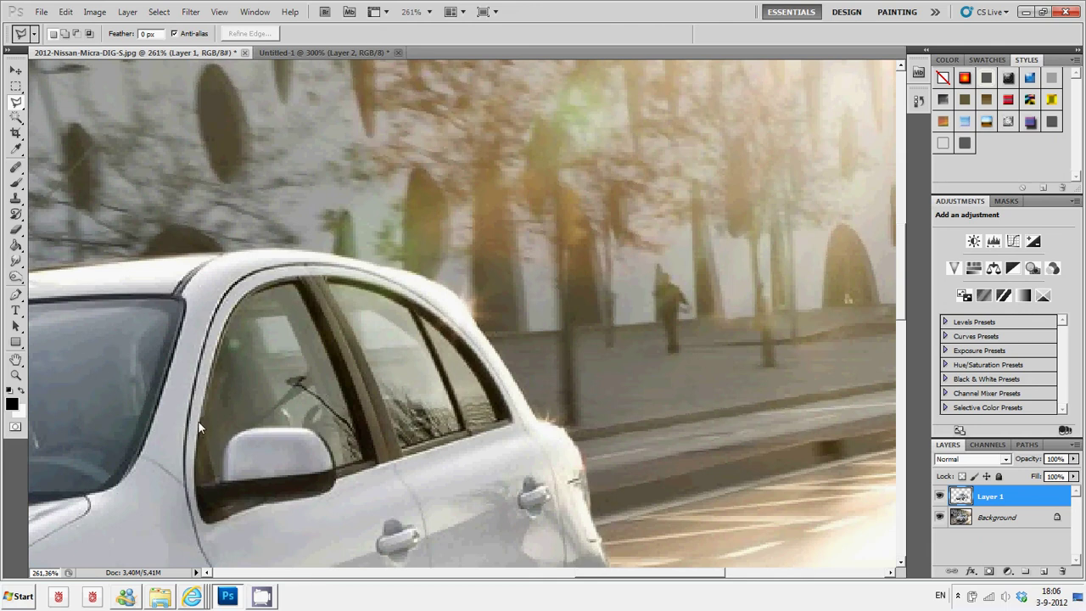
click(198, 421)
click(183, 512)
double_click(180, 468)
key(ctrl+c)
Step: Paste the mirror piece into the convertible image and nudge it over the mirror
click(288, 56)
key(ctrl+v)
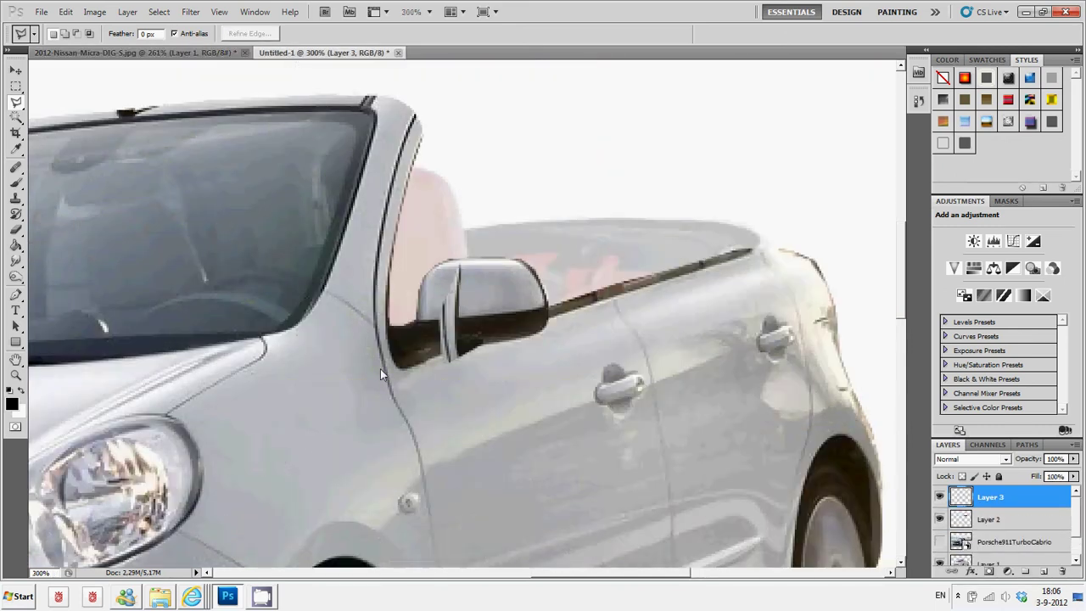
click(17, 73)
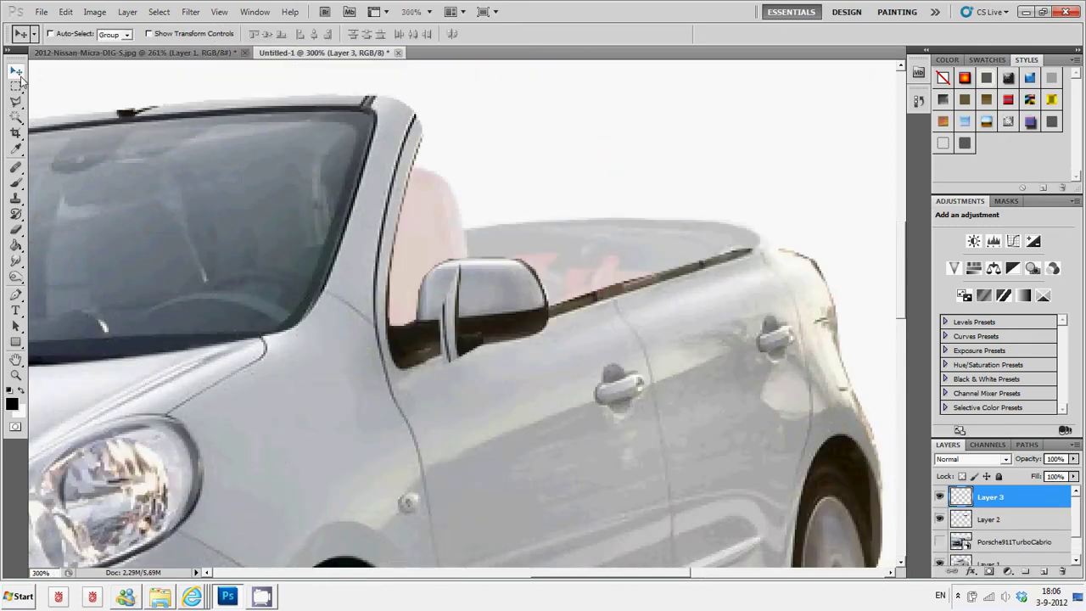
mouse_move(456, 337)
mouse_down()
mouse_move(373, 343)
mouse_move(381, 338)
mouse_up()
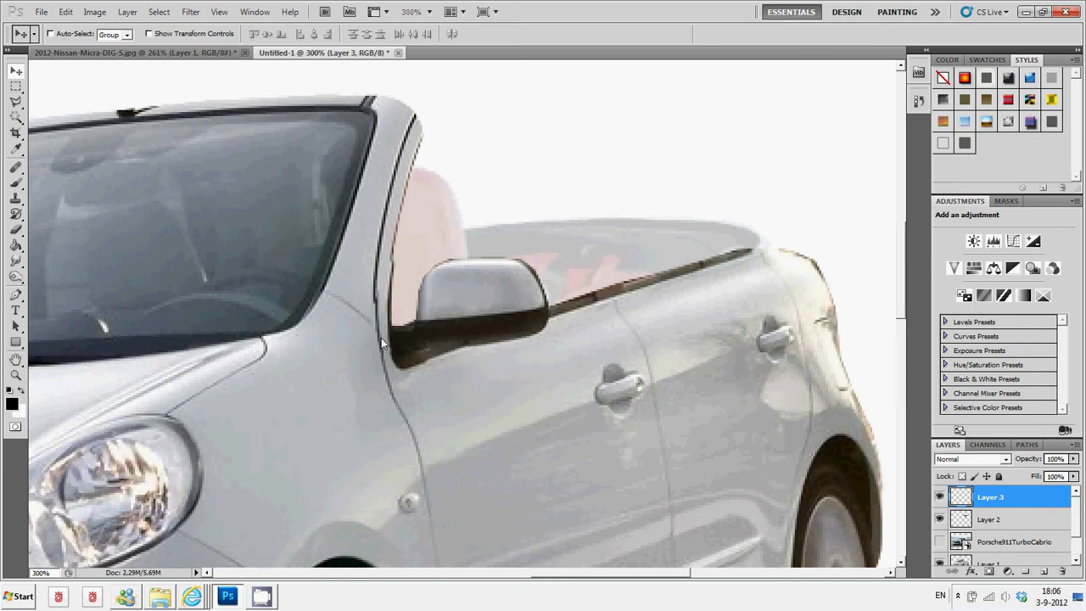
key(shift+Right)
key(shift+Right)
key(shift+Right)
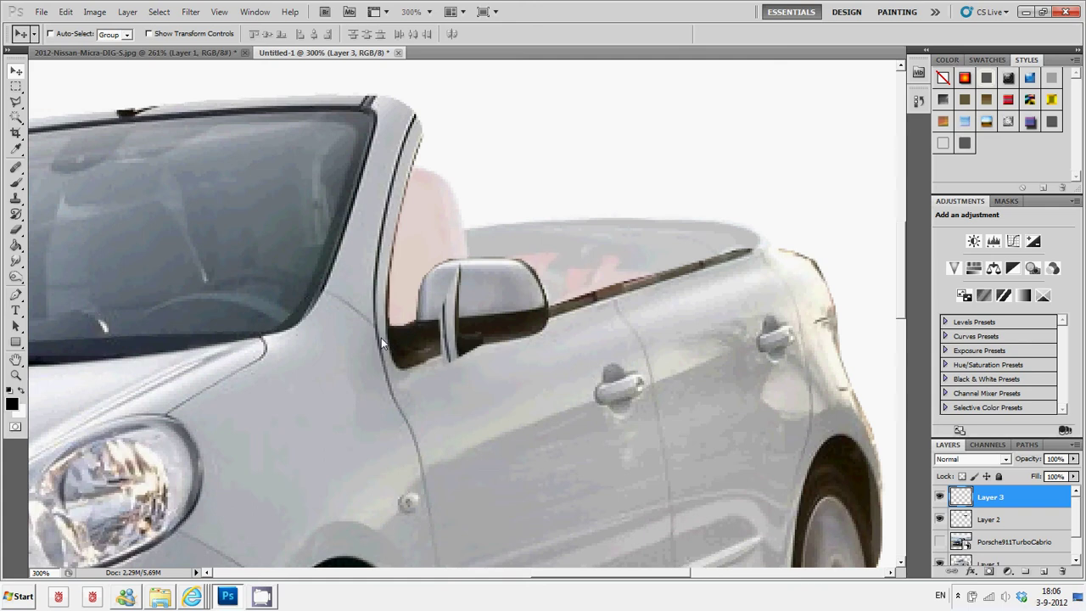
key(shift+Right)
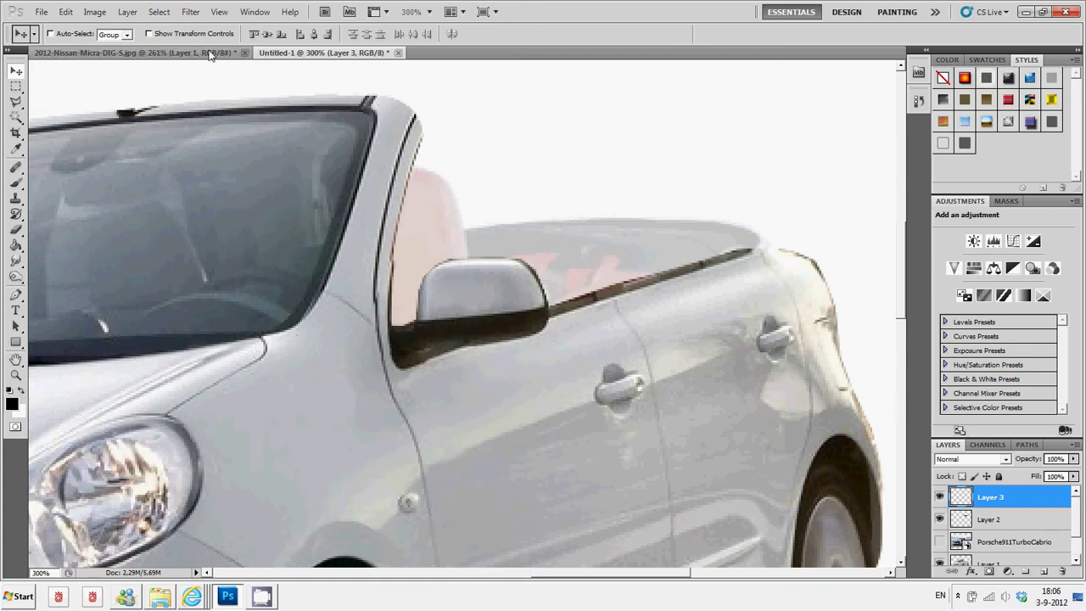
Step: Copy the same mirror selection from the photo's Background layer and paste it as Layer 4
click(136, 53)
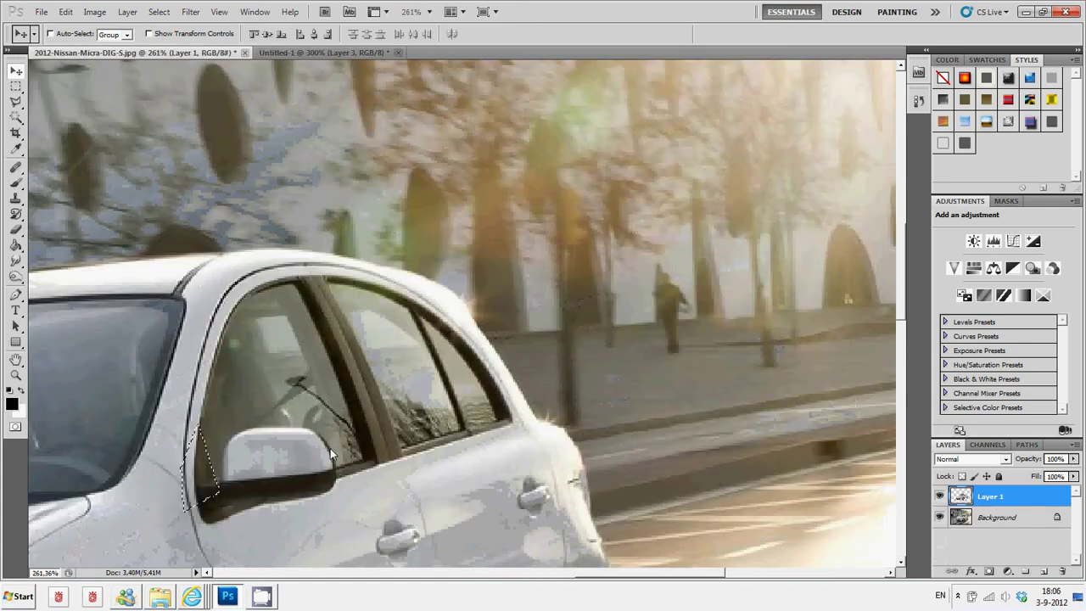
click(989, 518)
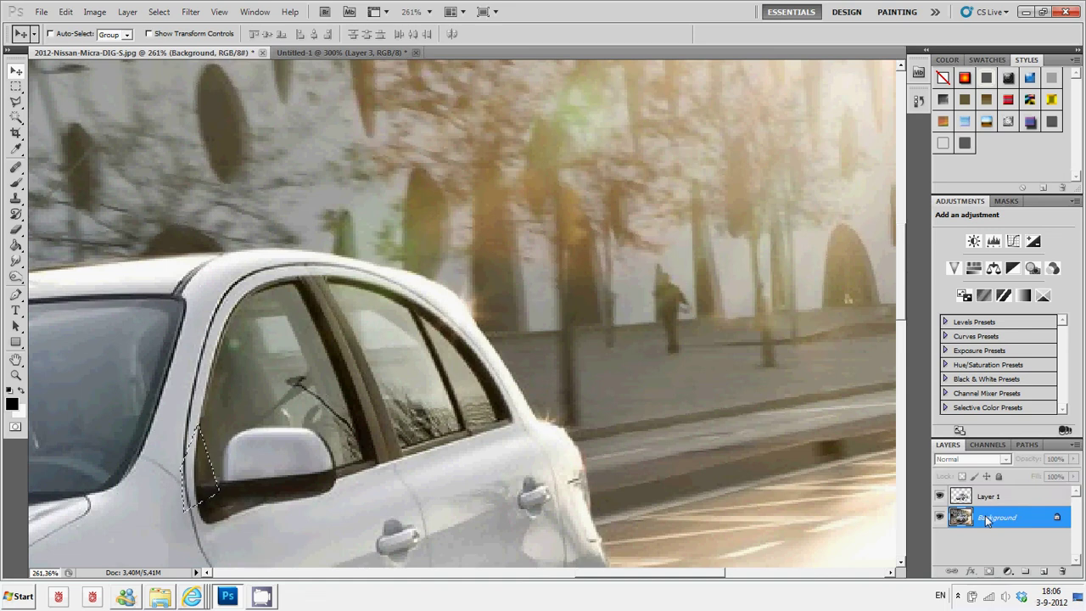
key(ctrl+c)
click(351, 53)
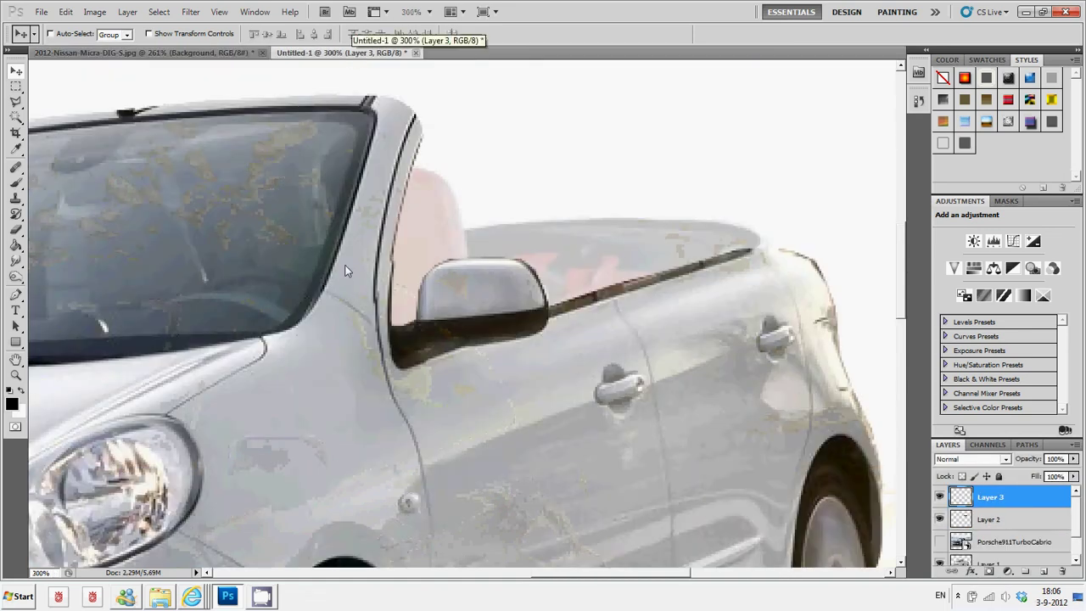
key(ctrl+v)
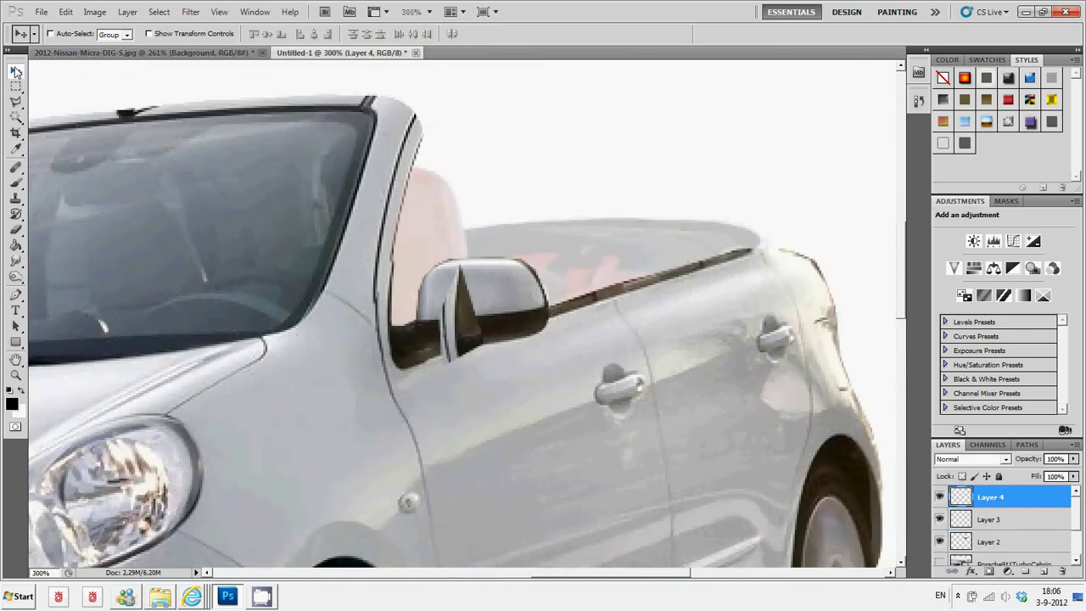
Step: Align the new mirror piece over the door mirror and adjust Layer 2's fill
mouse_move(456, 339)
mouse_down()
mouse_move(382, 324)
mouse_move(390, 330)
mouse_up()
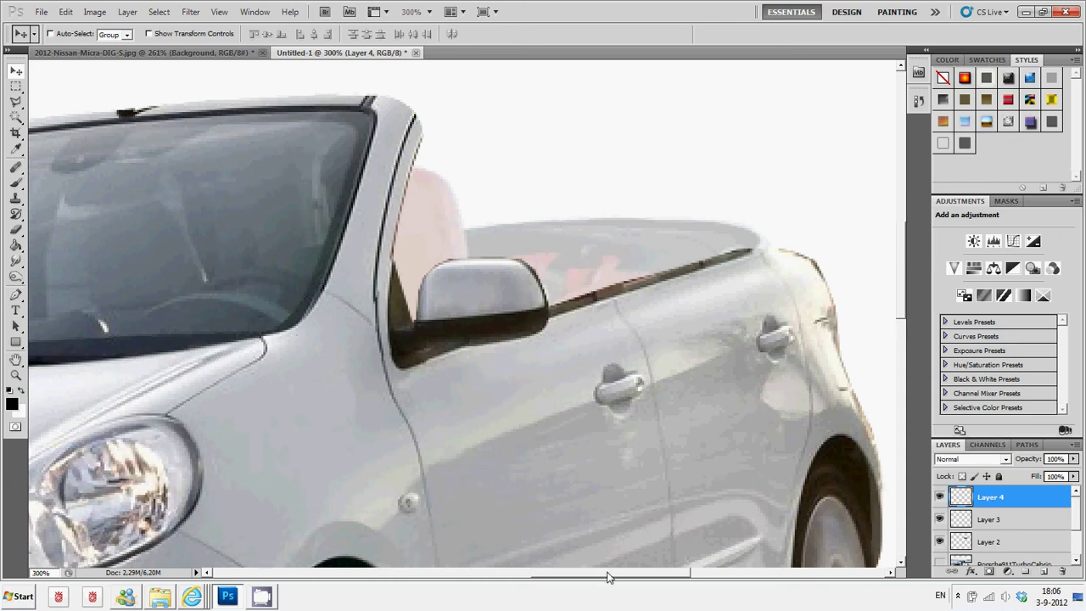
mouse_move(606, 577)
mouse_down()
mouse_move(559, 579)
mouse_move(608, 579)
mouse_up()
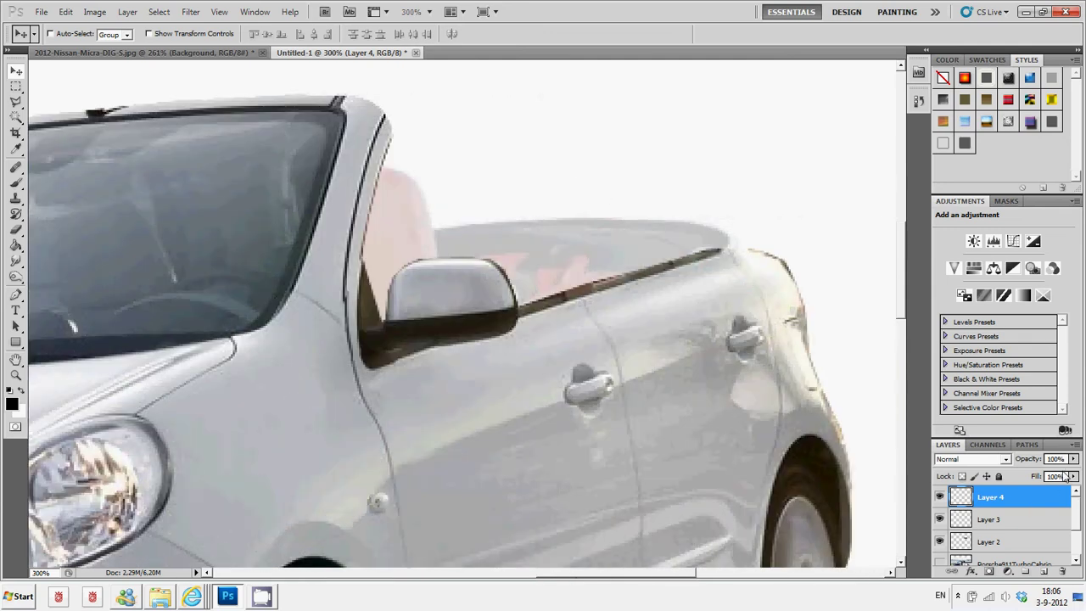
key(alt+bracketleft)
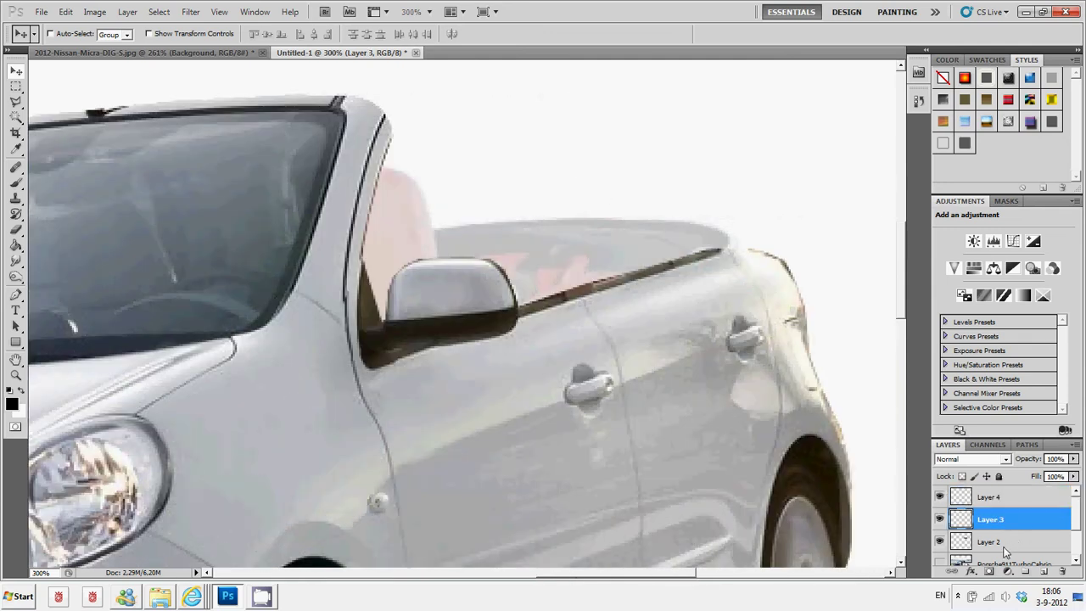
click(1005, 543)
mouse_move(1074, 476)
mouse_down()
mouse_move(1024, 496)
mouse_move(1080, 491)
mouse_up()
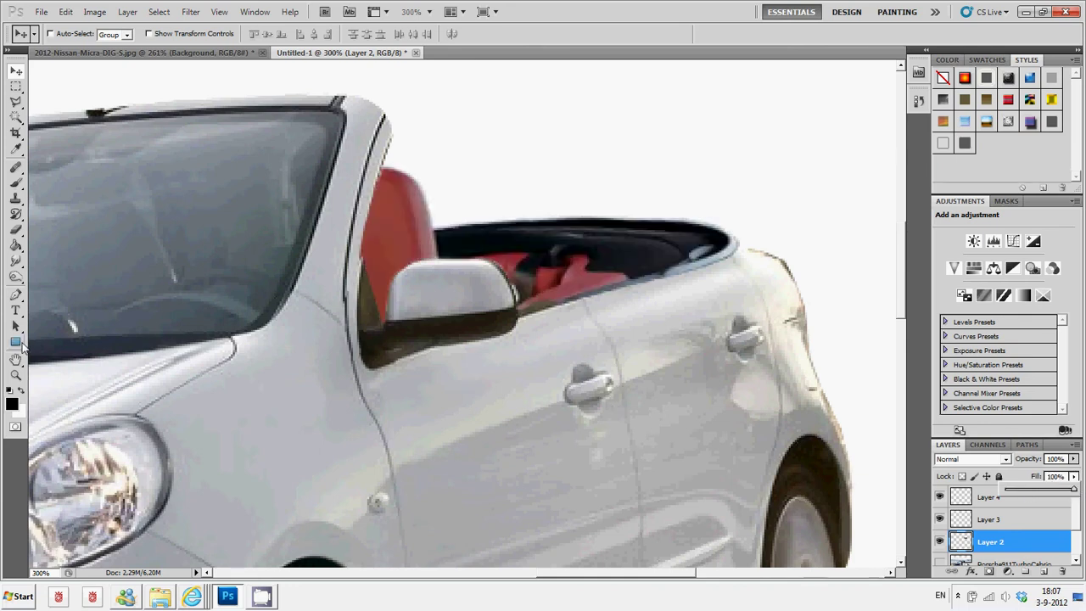
Step: Hide and delete the unused Layer 3
click(15, 230)
click(940, 519)
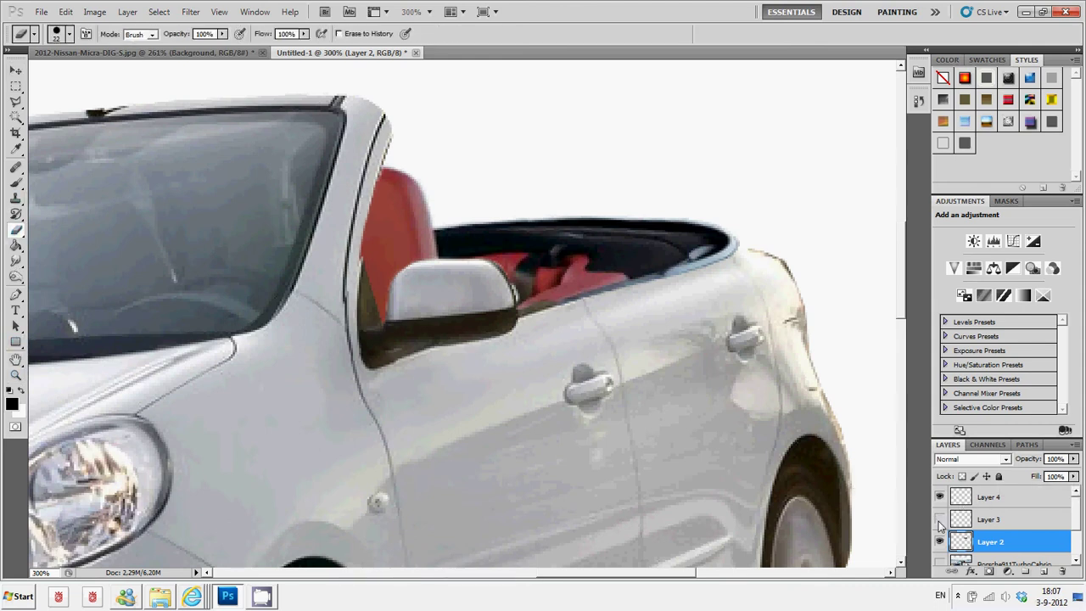
click(981, 519)
key(Delete)
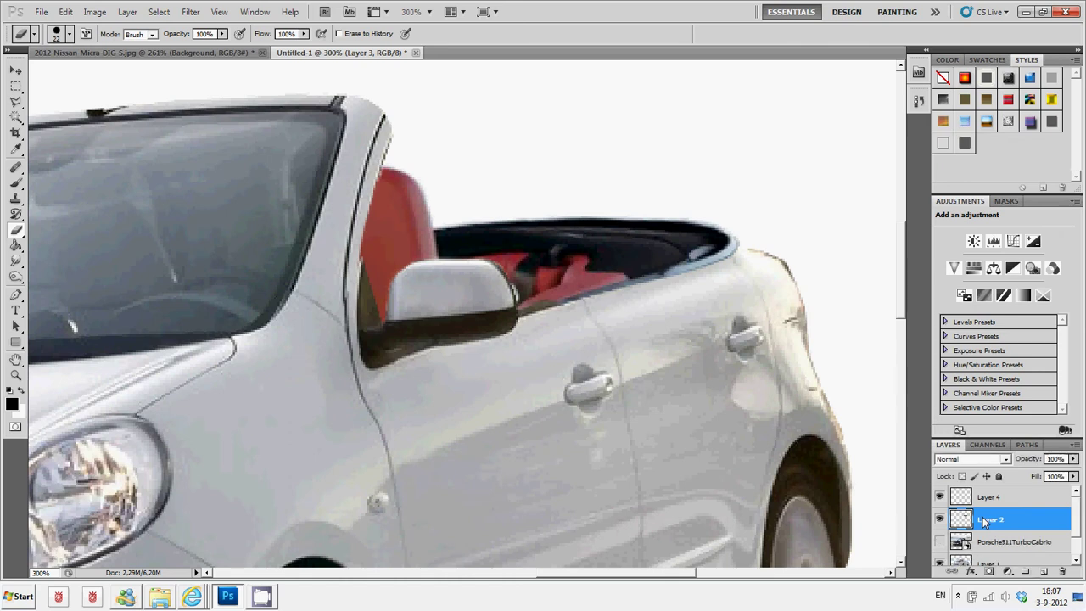
Step: Toggle Layer 4 on and off to compare, leaving it visible
click(984, 500)
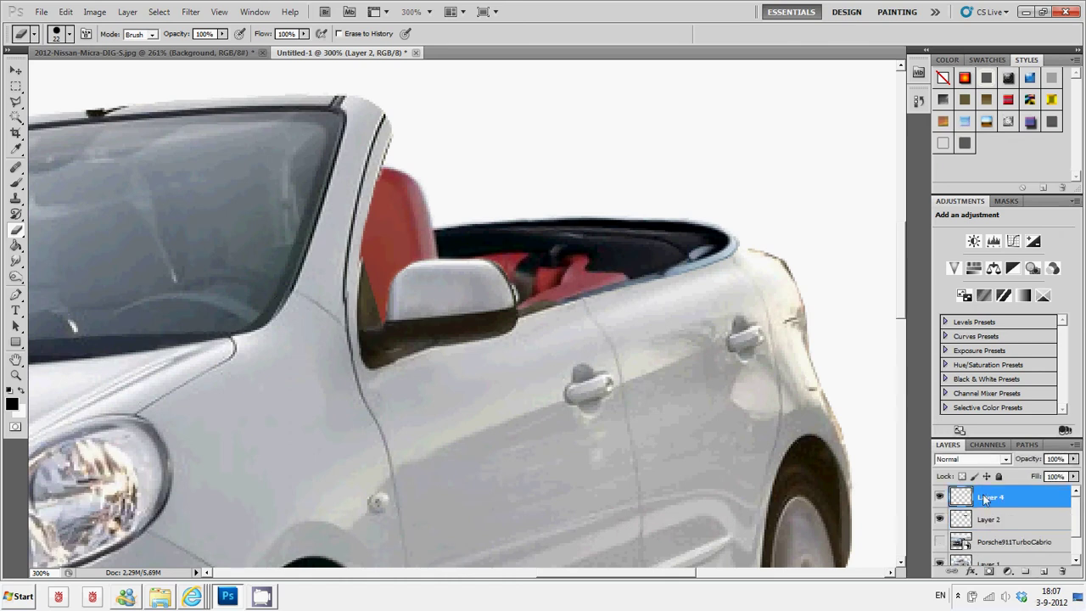
click(939, 497)
click(940, 497)
click(940, 496)
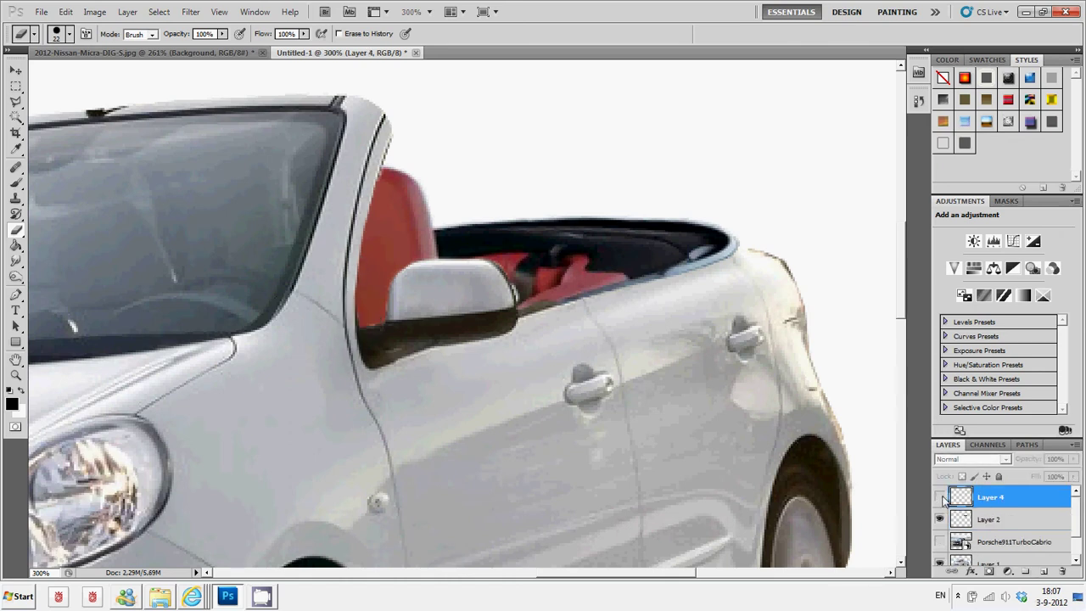
click(940, 497)
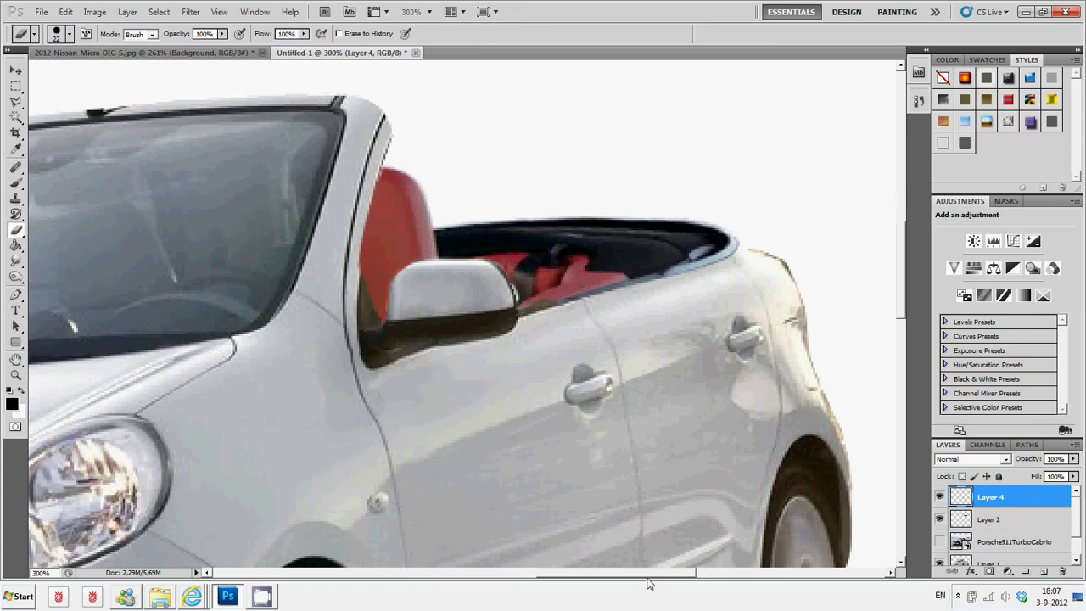
scroll(649, 577, left, 5)
scroll(613, 571, left, 5)
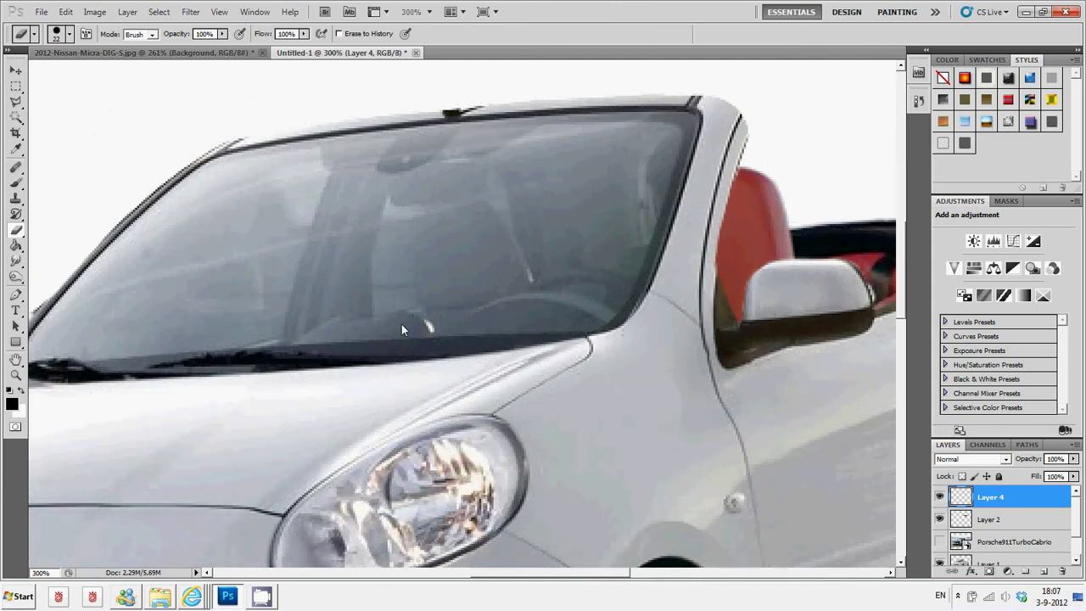
Step: Show the Porsche911TurboCabrio photo and hide Layer 4 and Layer 2
click(939, 541)
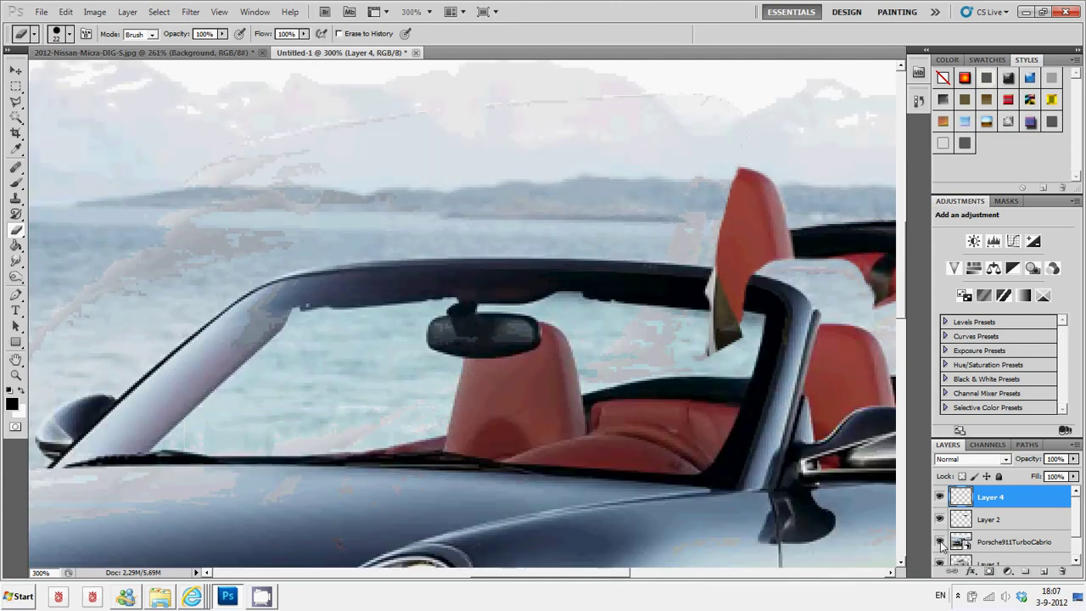
click(941, 497)
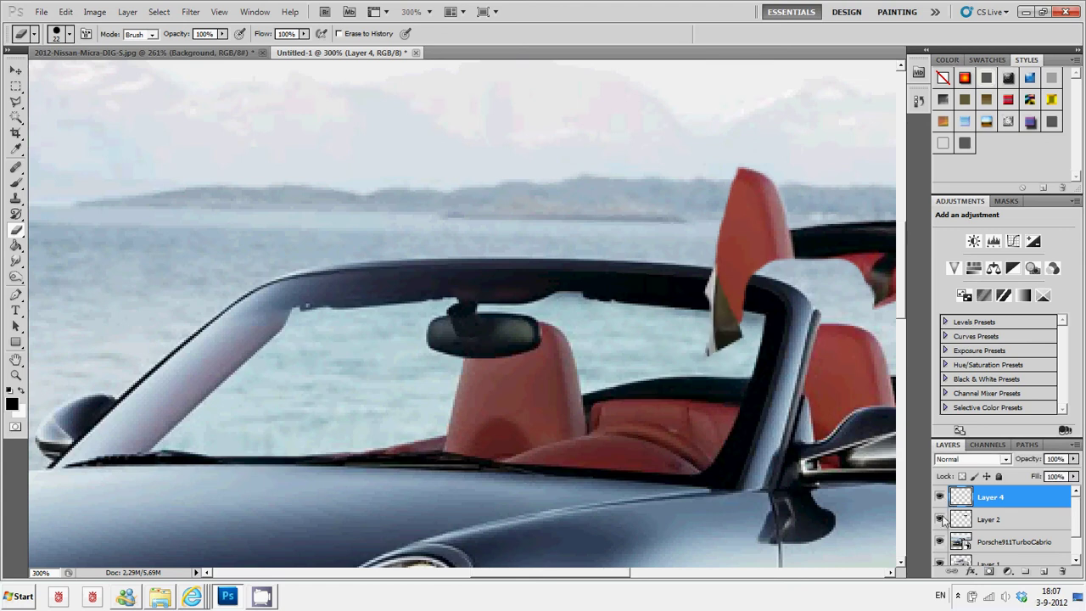
click(941, 519)
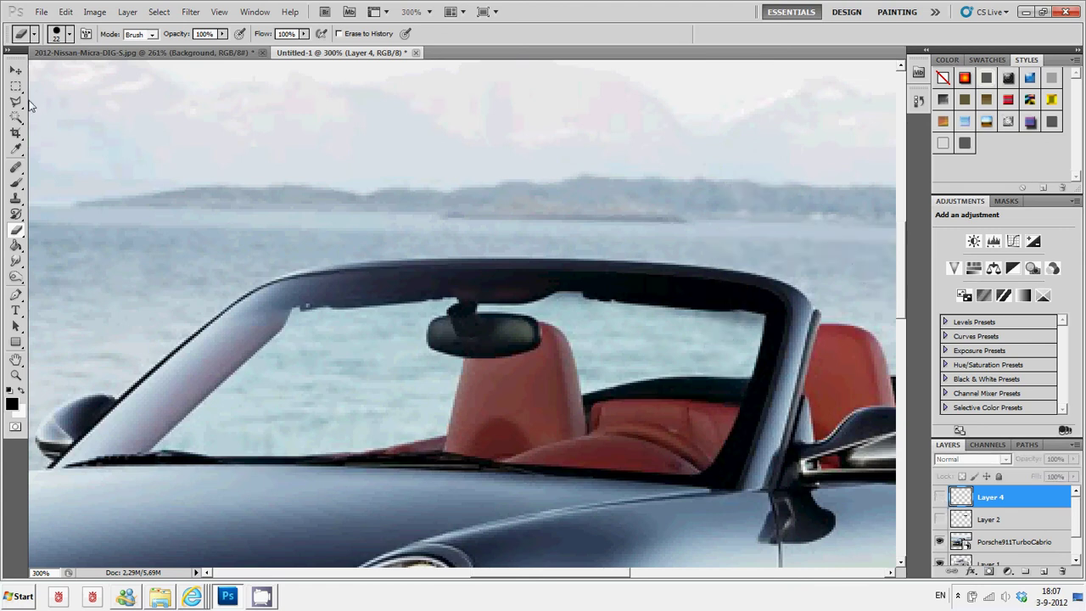
click(15, 101)
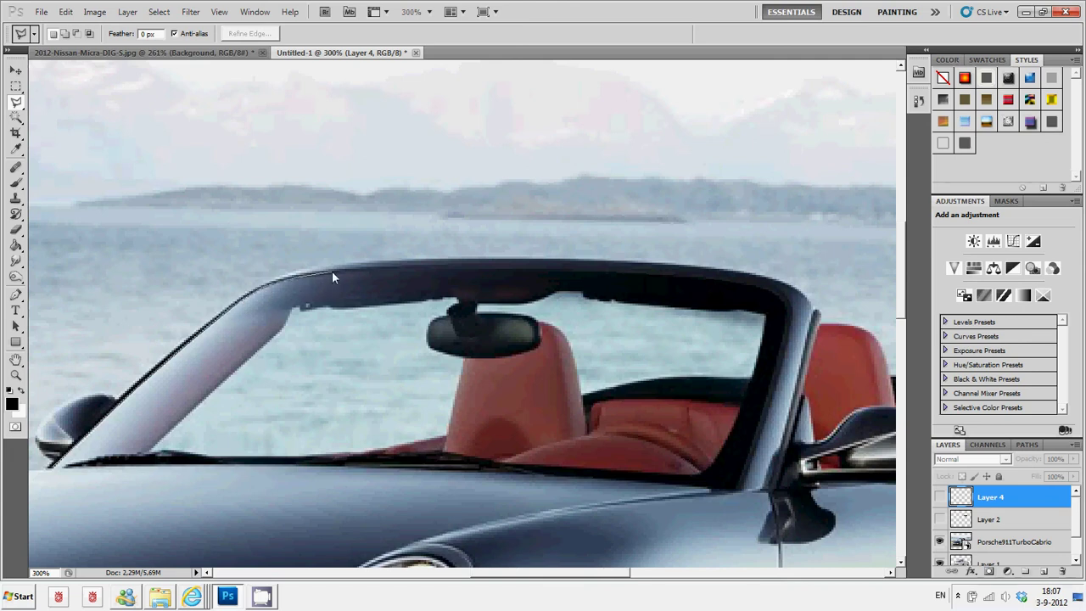
Step: Trace the Porsche windshield frame, show Layers 4 and 2, hide the Porsche, and copy to a new layer
mouse_move(331, 271)
mouse_down()
mouse_move(690, 271)
mouse_move(774, 289)
mouse_move(789, 315)
mouse_move(763, 406)
mouse_up()
mouse_move(741, 472)
mouse_down()
mouse_move(737, 491)
mouse_move(492, 468)
mouse_move(53, 466)
mouse_up()
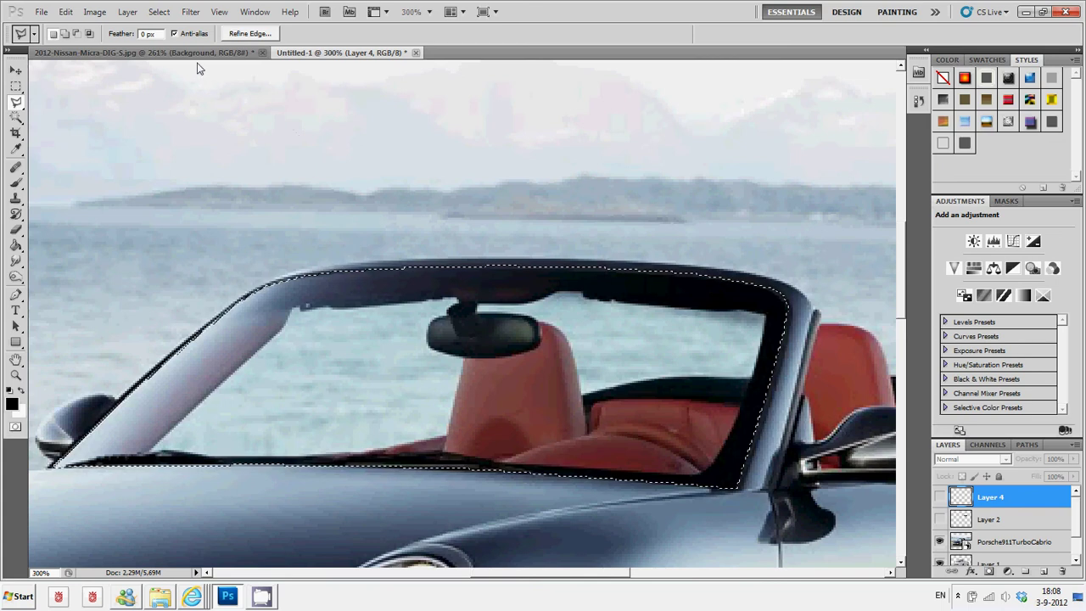
click(940, 497)
click(940, 519)
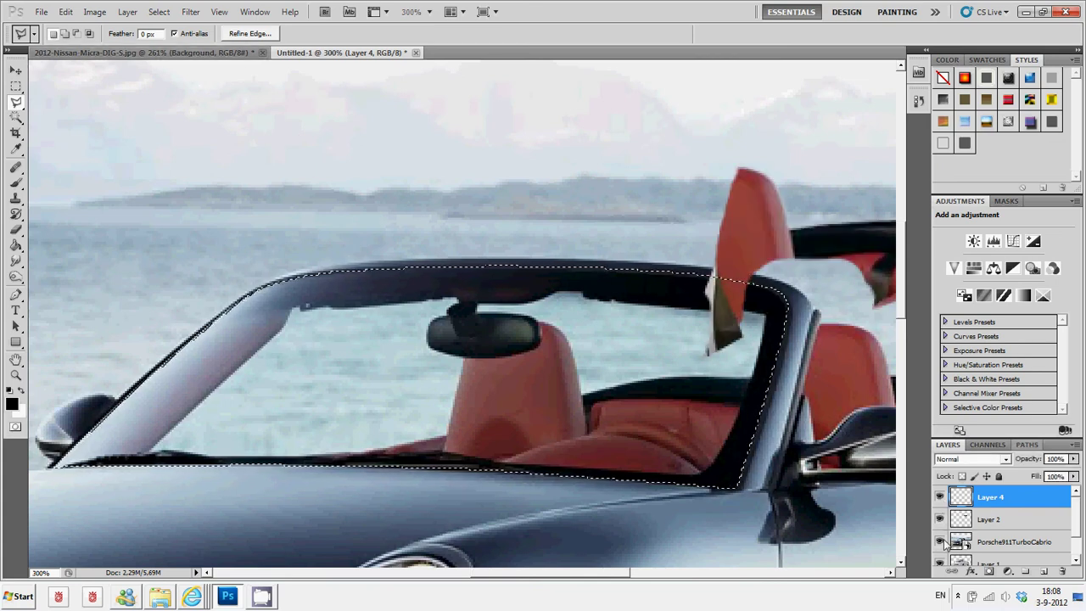
click(940, 542)
key(ctrl+j)
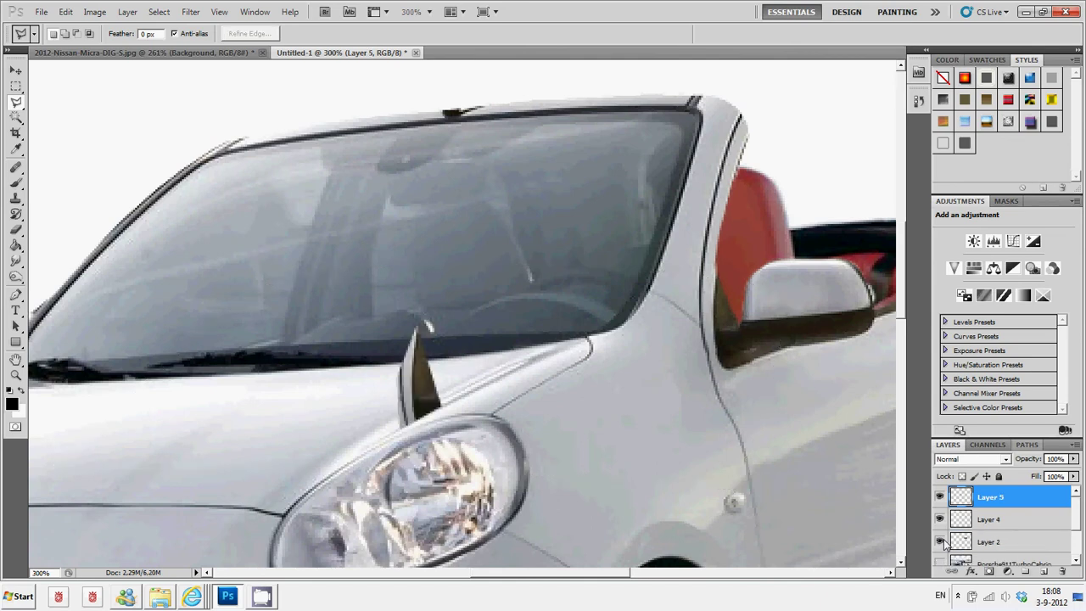
Step: Undo the wrong copy and duplicate the selection from the Porsche911TurboCabrio layer into Layer 5
key(ctrl+z)
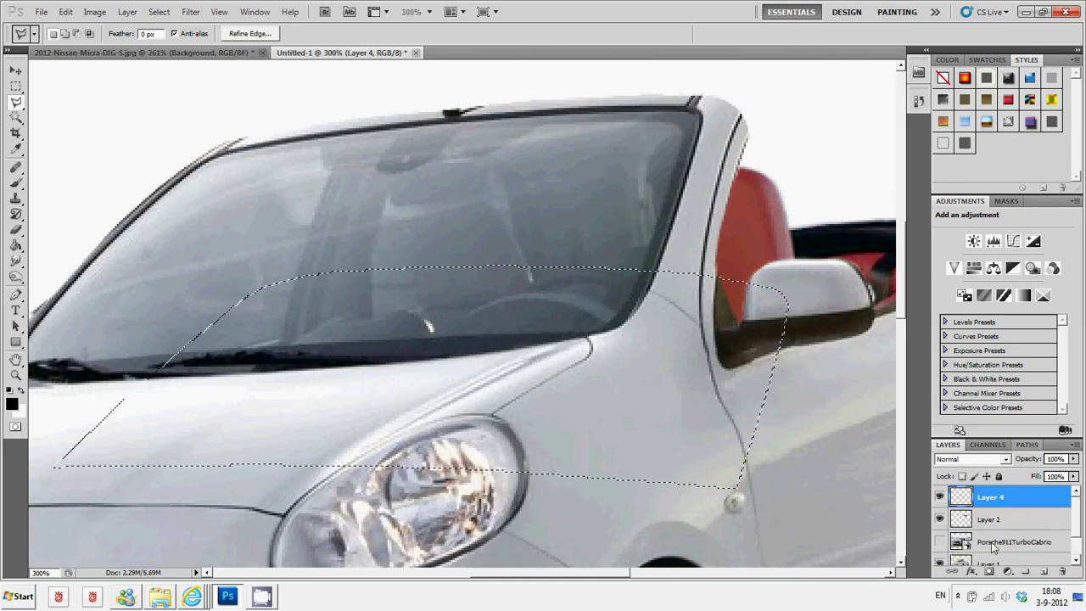
click(1008, 542)
click(939, 542)
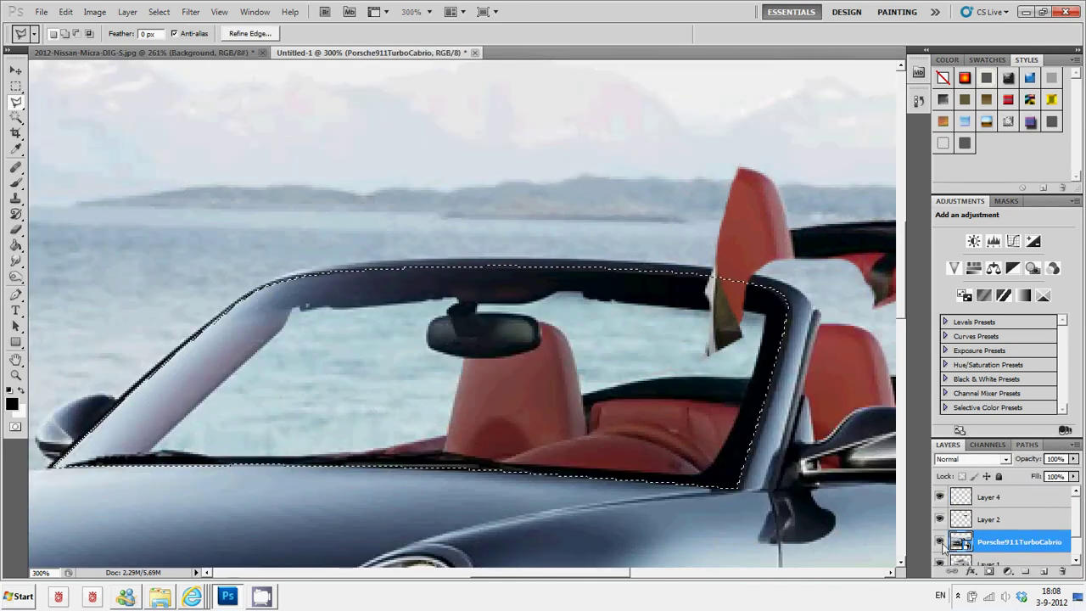
key(ctrl+j)
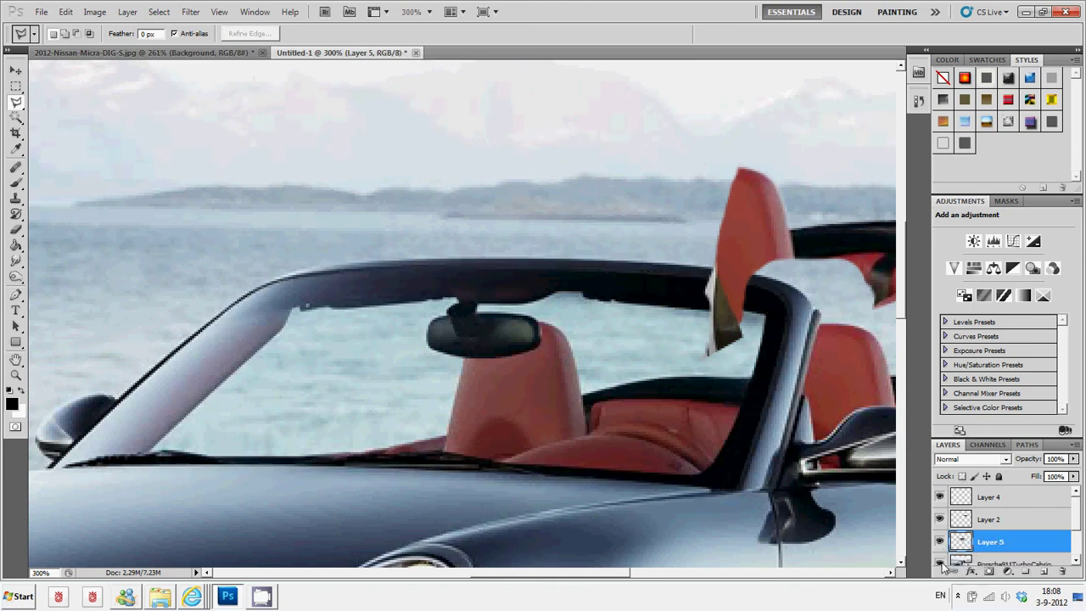
click(940, 563)
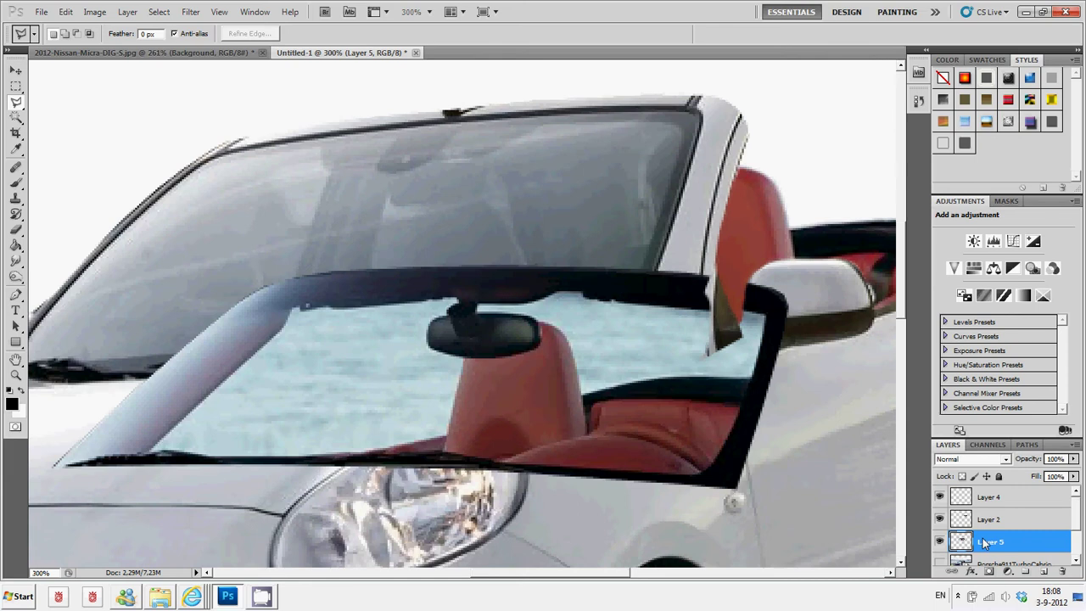
Step: Move Layer 5 to the top of the stack and drag the frame over the Micra's windshield
drag(984, 543, 987, 497)
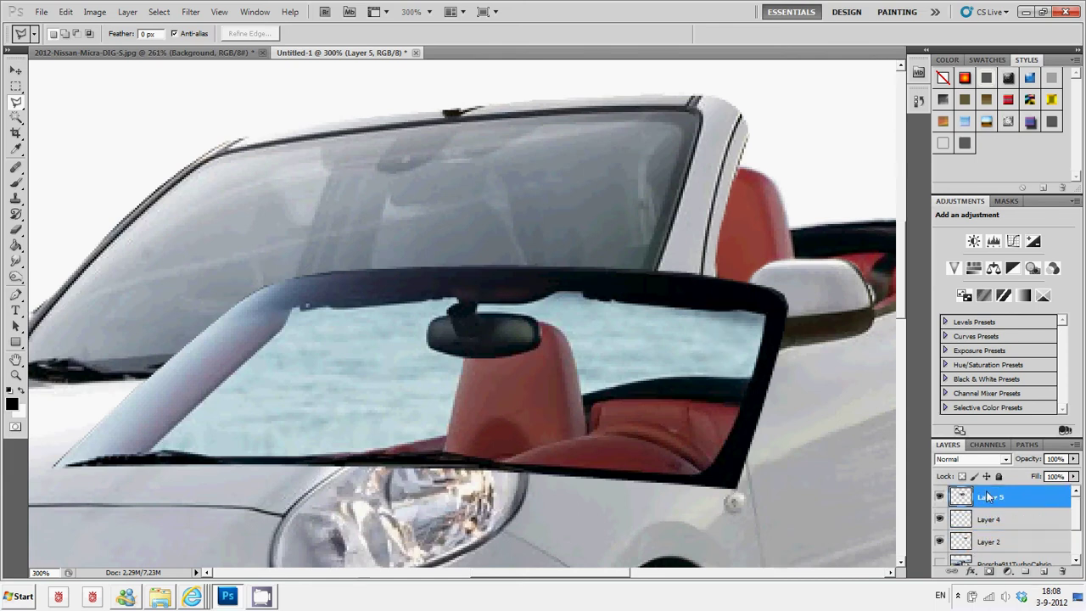
click(14, 72)
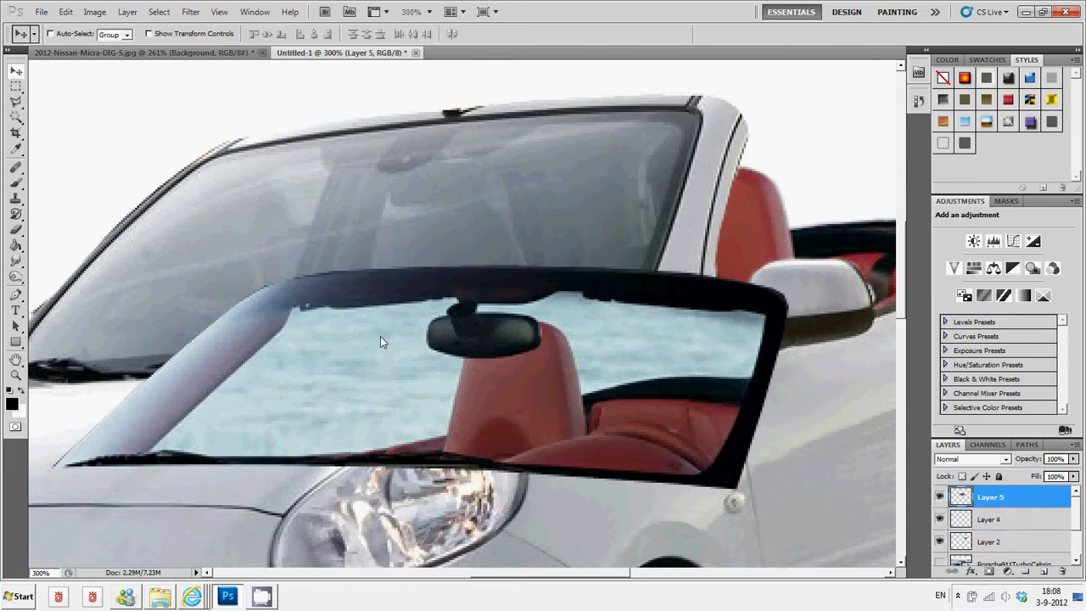
drag(380, 341, 334, 210)
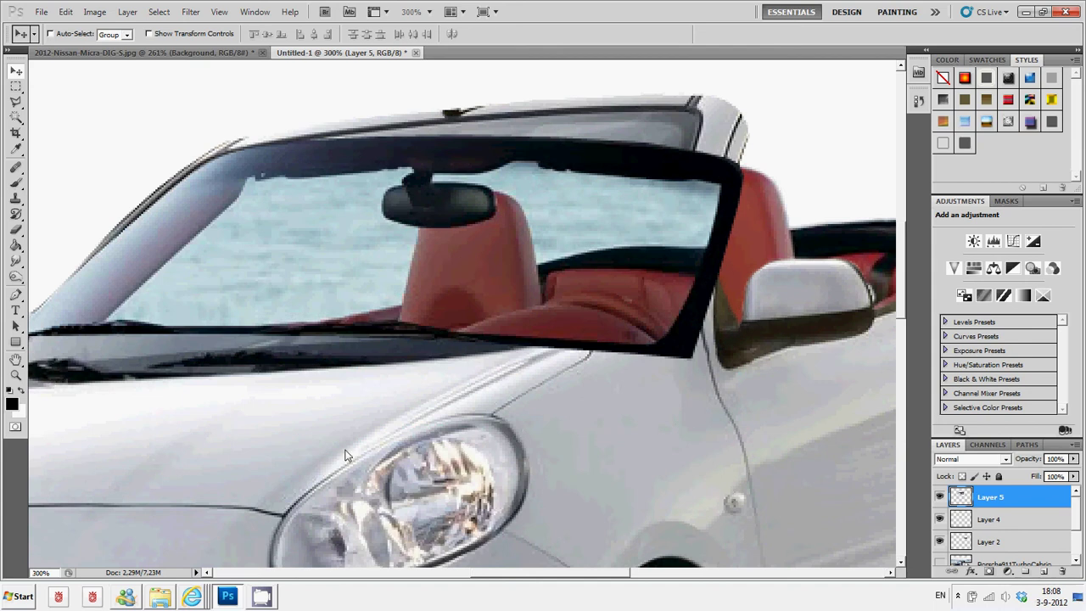
scroll(347, 452, left, 3)
scroll(346, 452, left, 2)
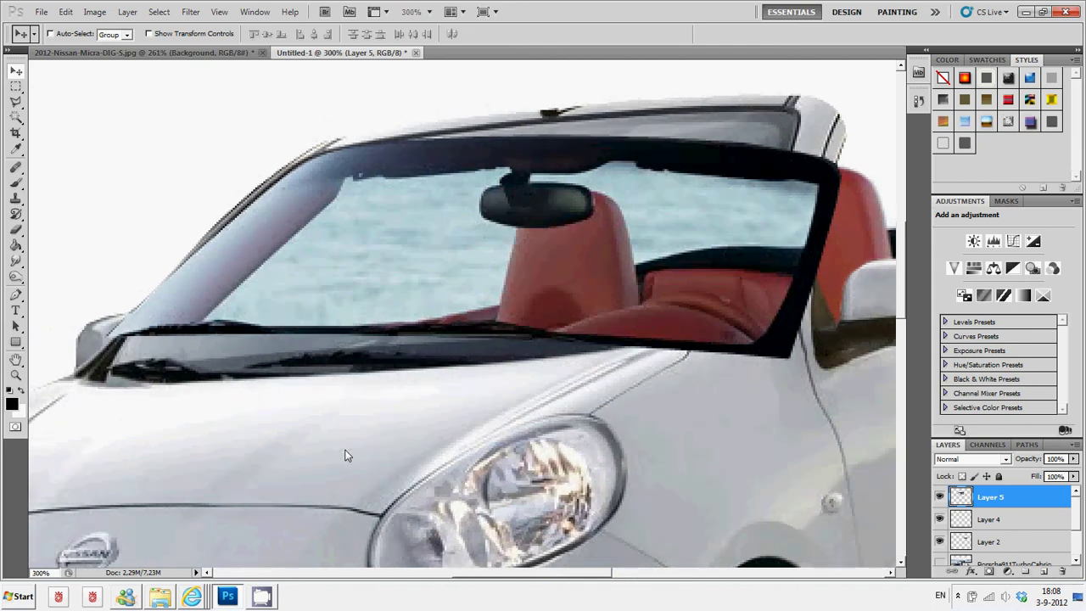
click(16, 102)
Step: Rotate the Porsche windshield frame with Free Transform to match the Micra's windshield angle
right_click(346, 162)
click(433, 270)
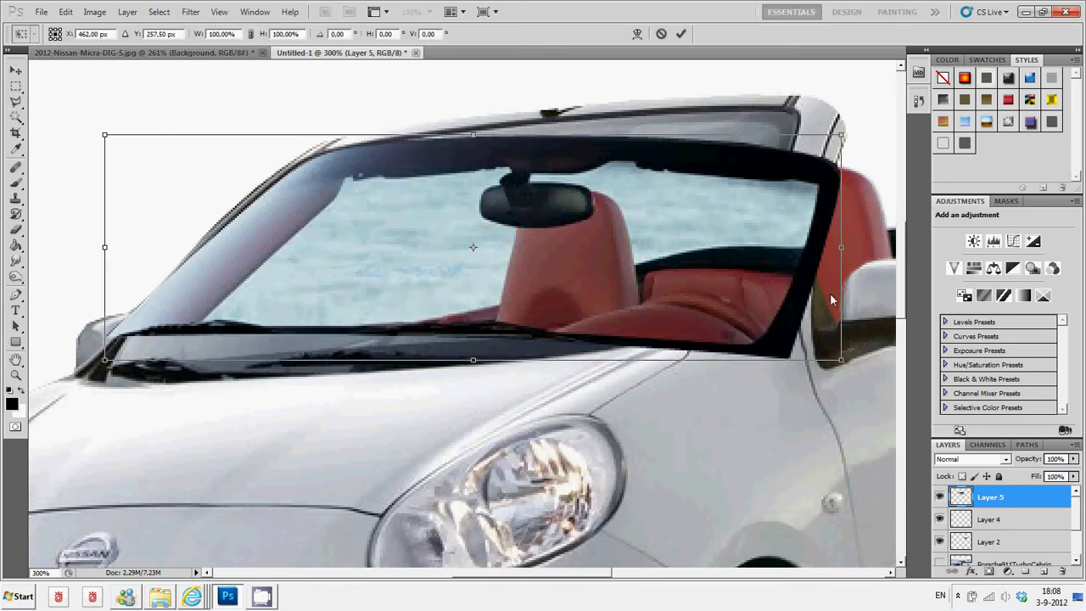
drag(885, 264, 860, 191)
mouse_move(622, 247)
mouse_down()
mouse_move(573, 238)
mouse_move(587, 246)
mouse_up()
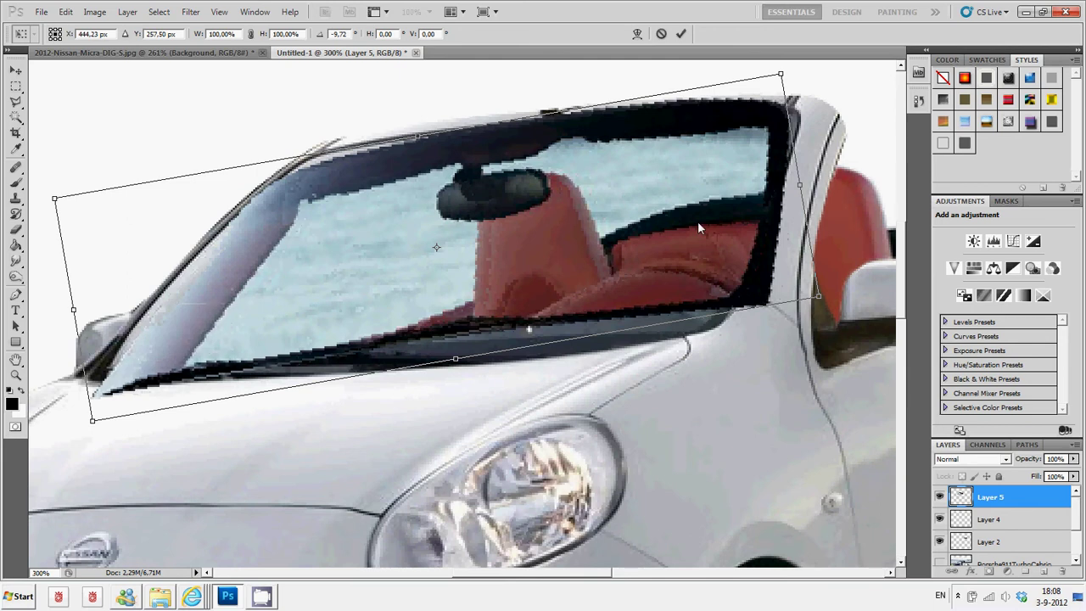
drag(845, 178, 847, 197)
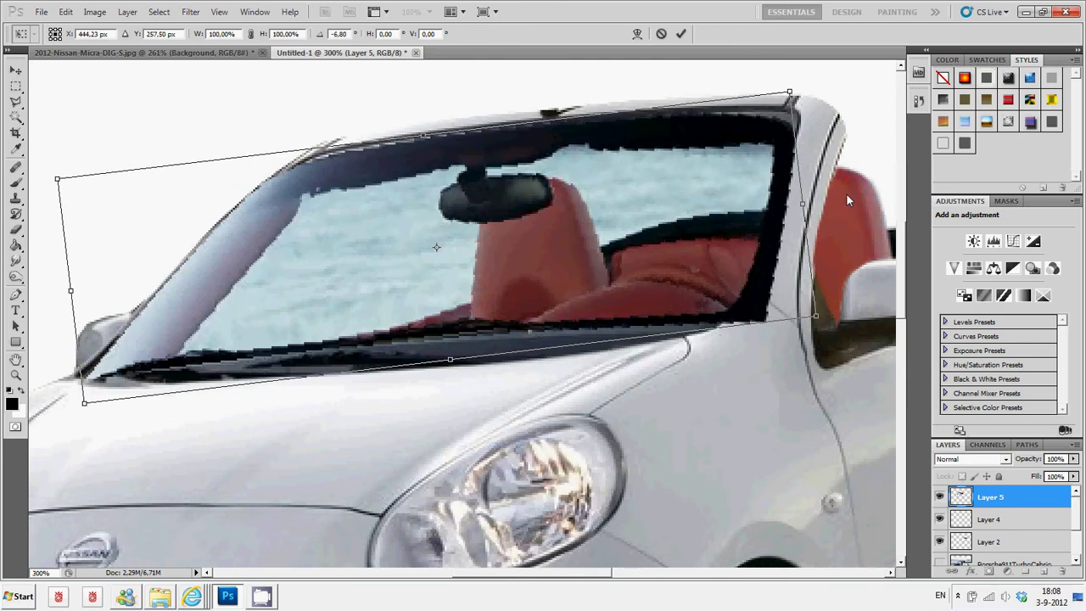
drag(847, 196, 826, 204)
Step: Warp the frame's top-right corner, pillar and lower-right corner to fit the windshield
right_click(664, 220)
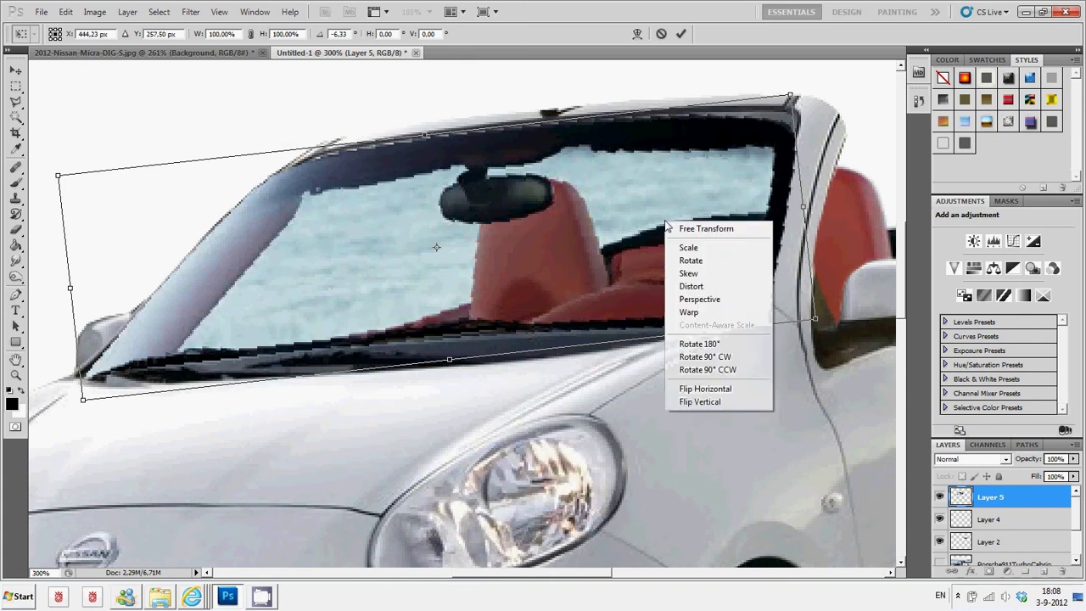
click(683, 309)
mouse_move(794, 102)
mouse_down()
mouse_move(746, 146)
mouse_move(738, 175)
mouse_up()
mouse_move(808, 244)
mouse_down()
mouse_move(760, 248)
mouse_move(779, 248)
mouse_up()
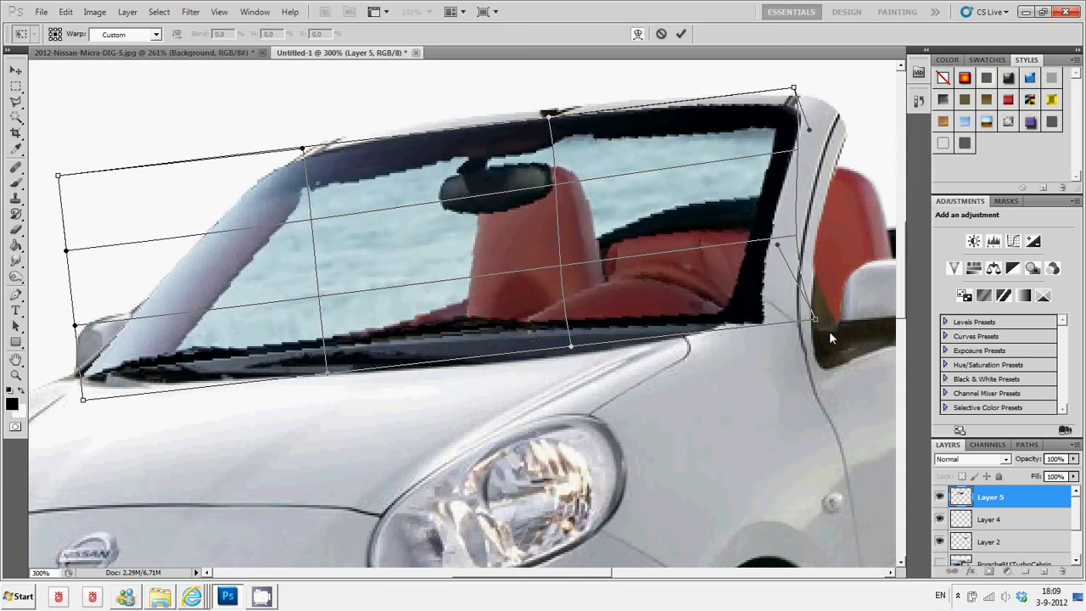
drag(817, 319, 780, 374)
drag(571, 346, 568, 375)
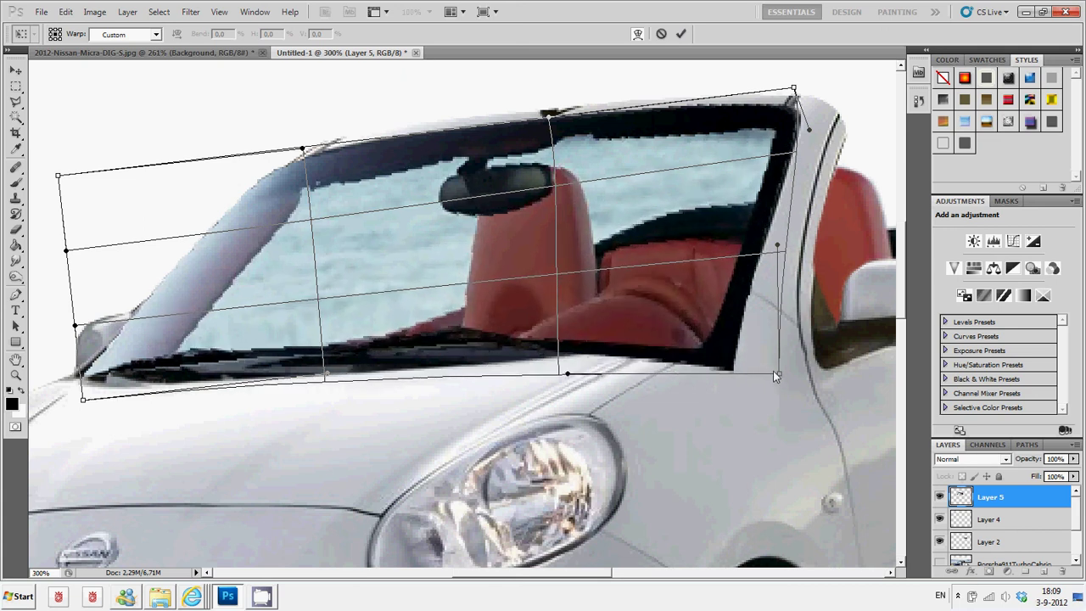
drag(774, 371, 787, 335)
drag(777, 245, 802, 252)
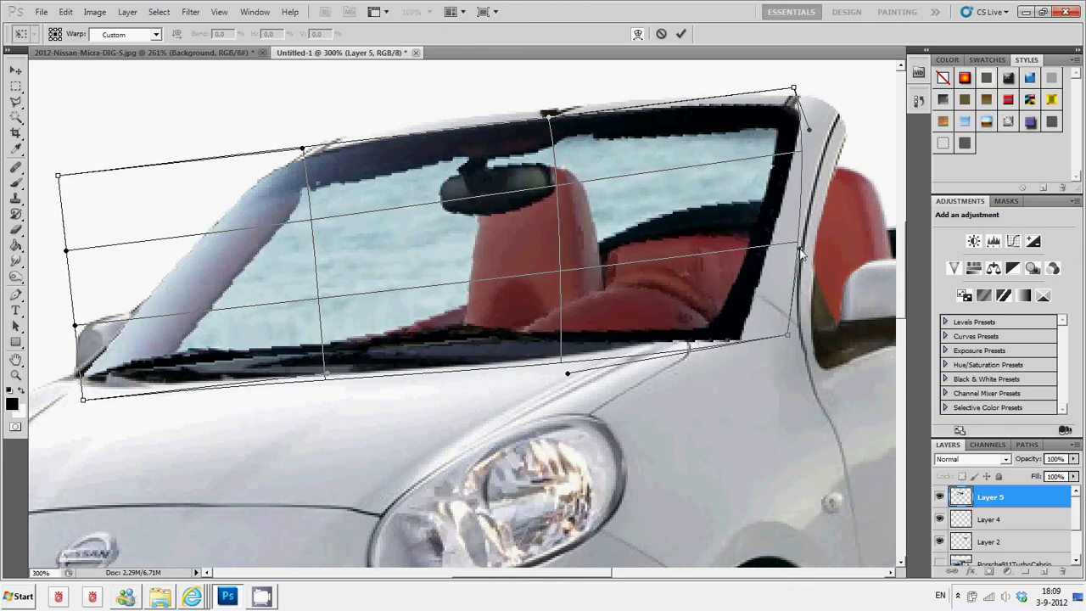
Step: Refine the warp along the windshield's bottom and top edges and commit it
drag(788, 335, 768, 333)
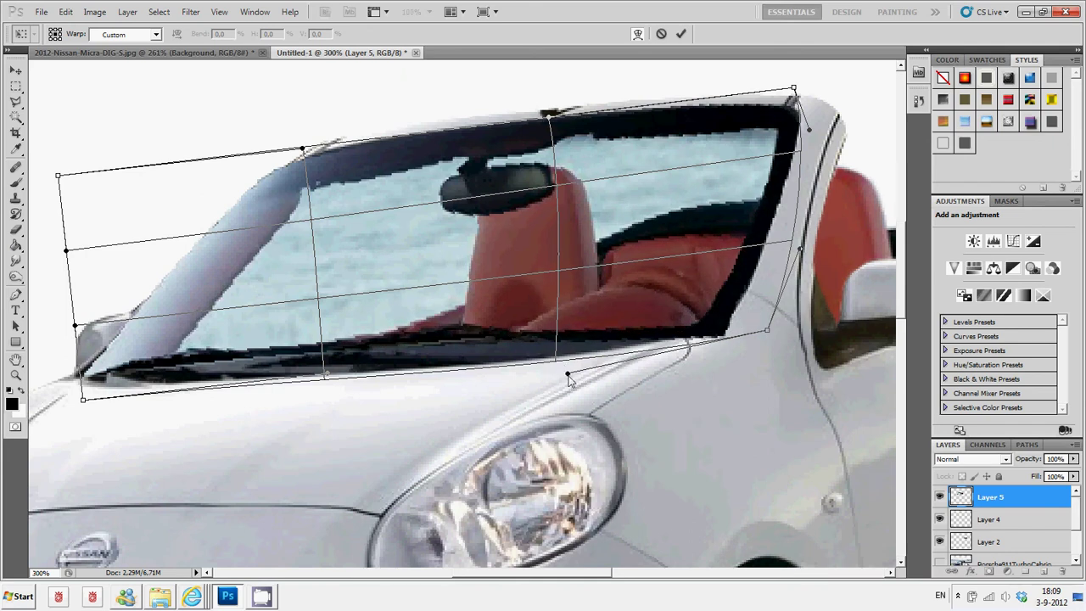
drag(569, 375, 566, 408)
drag(439, 356, 424, 365)
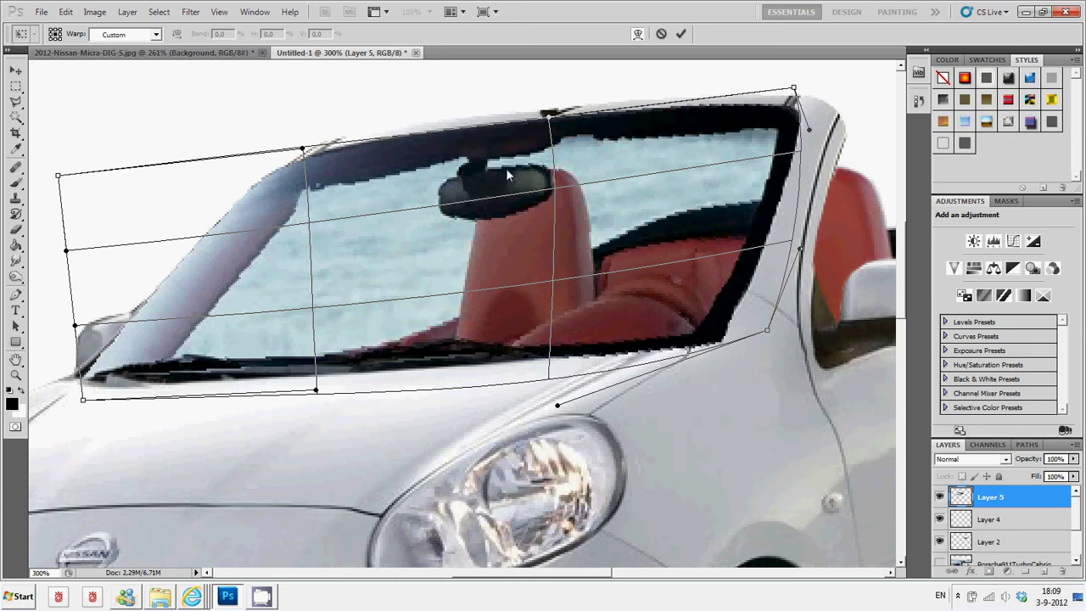
drag(508, 174, 506, 180)
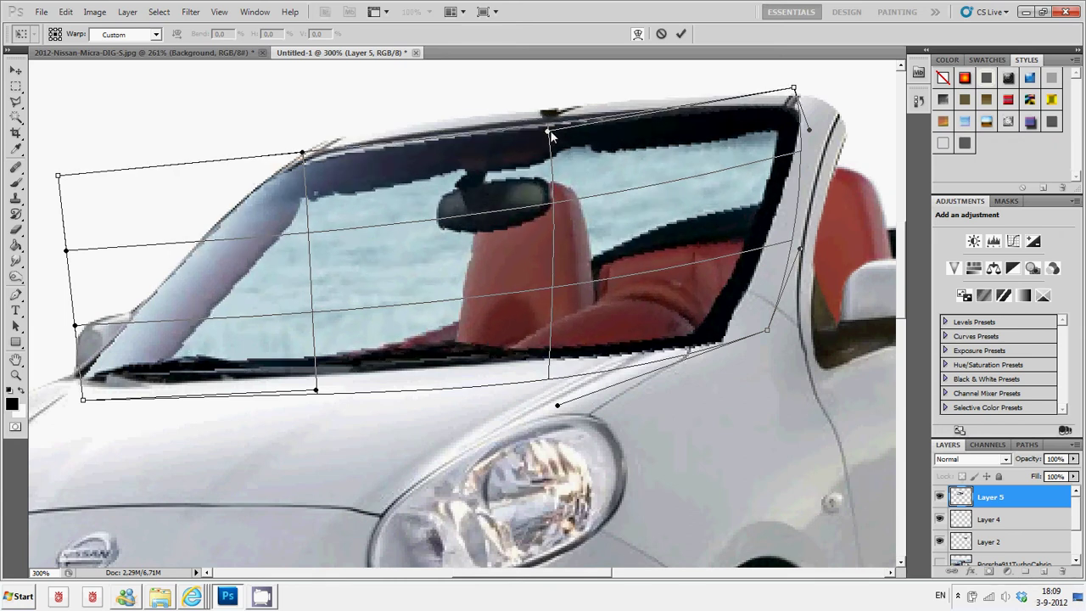
drag(550, 133, 552, 122)
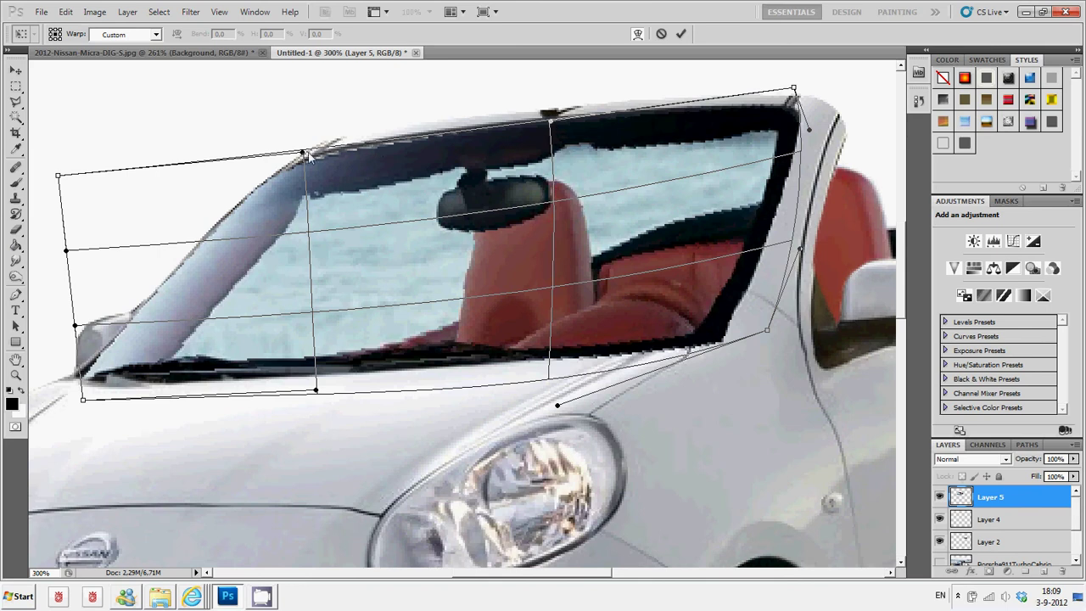
drag(303, 153, 303, 145)
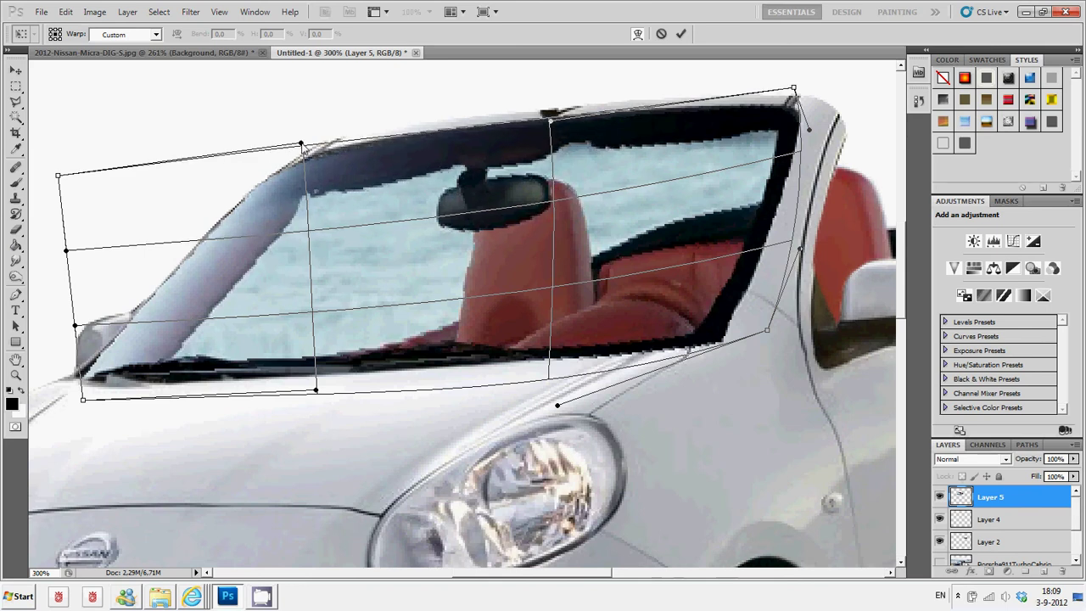
drag(94, 401, 91, 412)
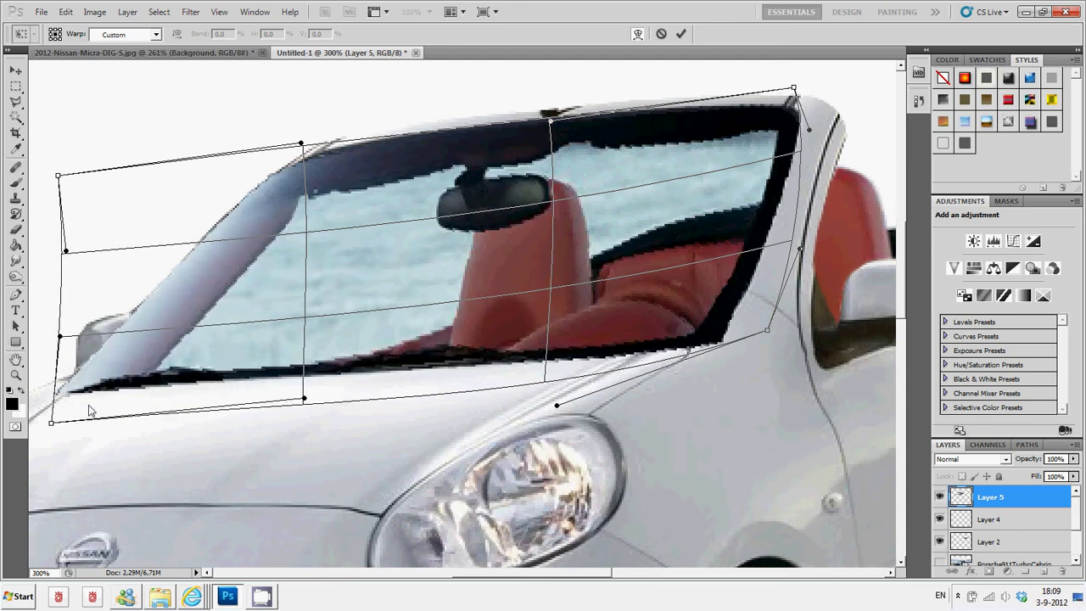
key(Return)
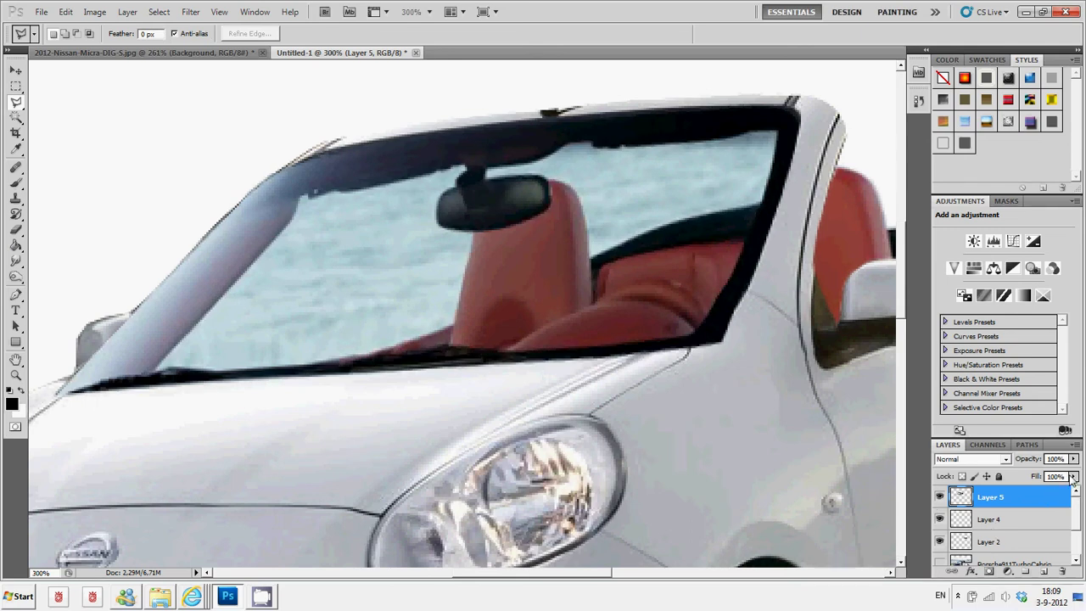
Step: Lower Layer 5's fill to 66% so the body shows through the frame
click(1073, 476)
drag(1068, 486, 1052, 492)
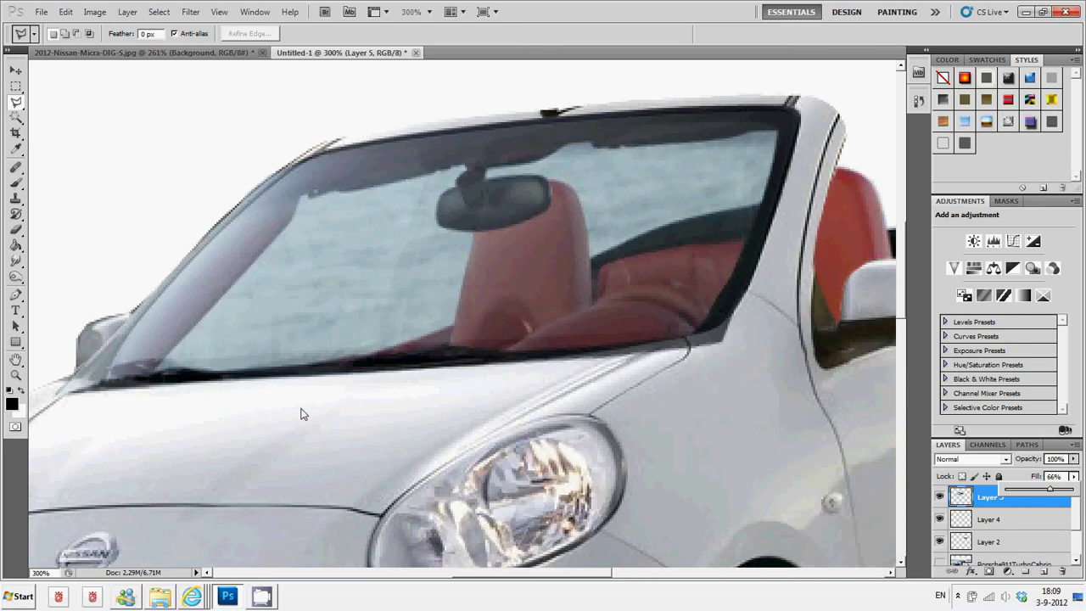
click(21, 231)
click(19, 230)
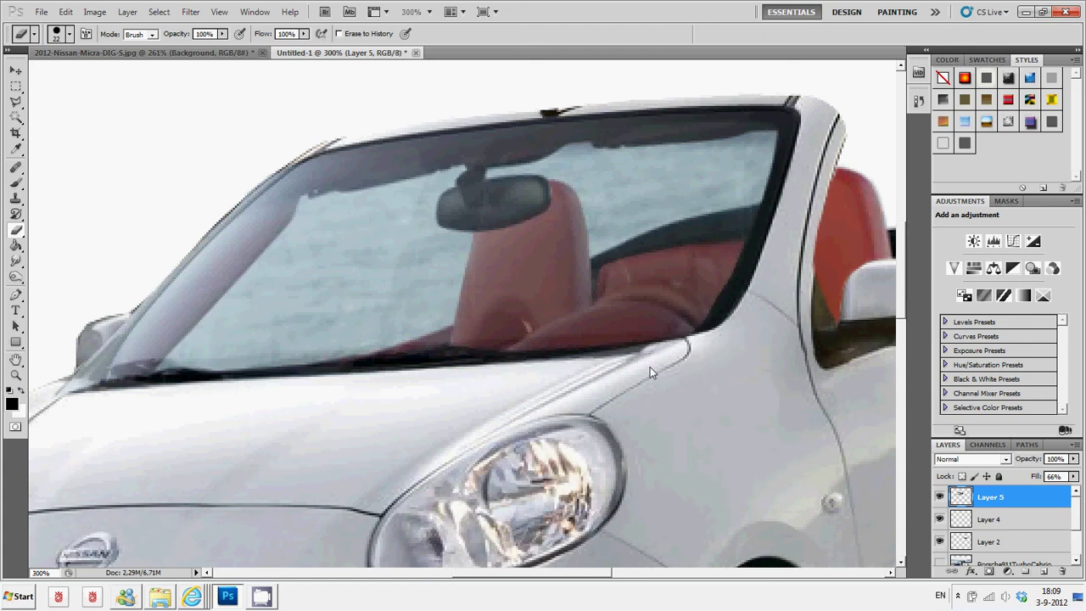
Step: Erase stray edges along the fender crease, pillar base and mirror, then restore fill to 100%
drag(615, 373, 557, 387)
mouse_move(83, 392)
mouse_down()
mouse_move(49, 382)
mouse_move(99, 404)
mouse_move(180, 405)
mouse_up()
mouse_move(81, 378)
mouse_down()
mouse_move(99, 359)
mouse_move(83, 373)
mouse_up()
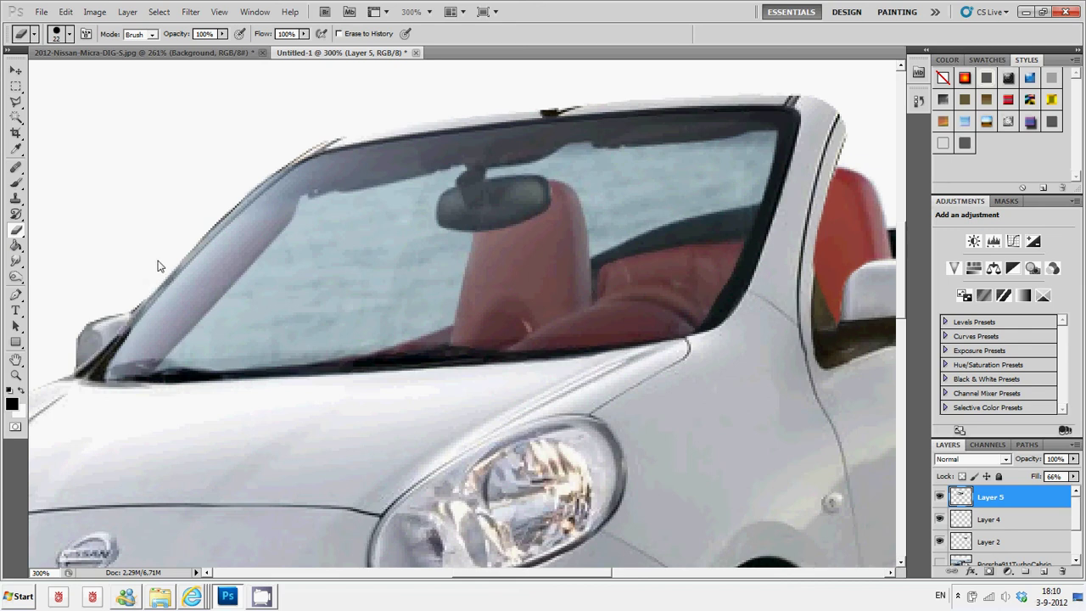
drag(133, 291, 136, 293)
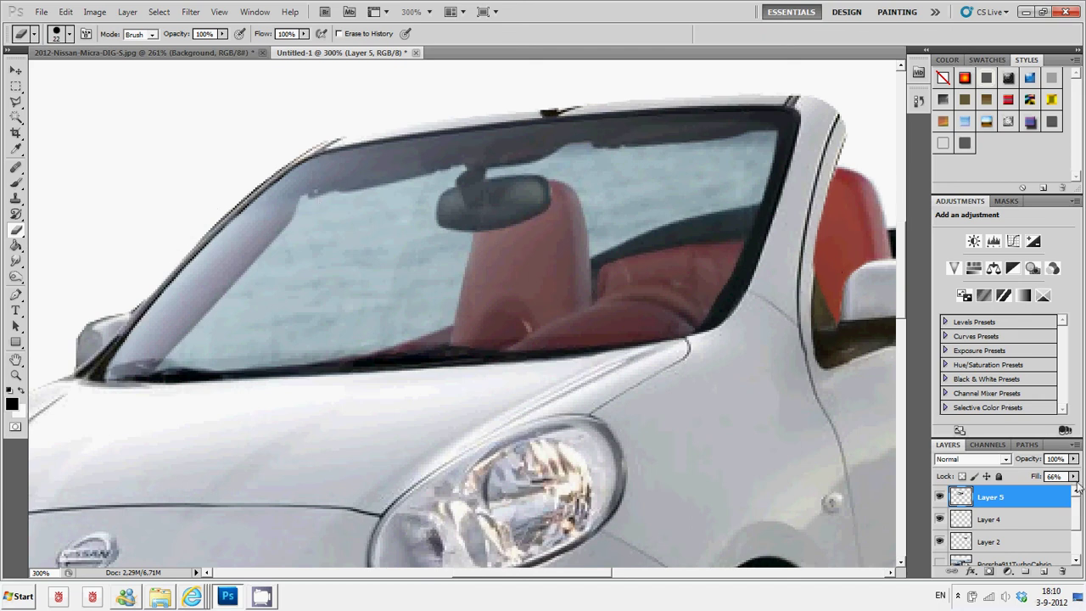
click(1074, 476)
drag(1059, 492, 1075, 491)
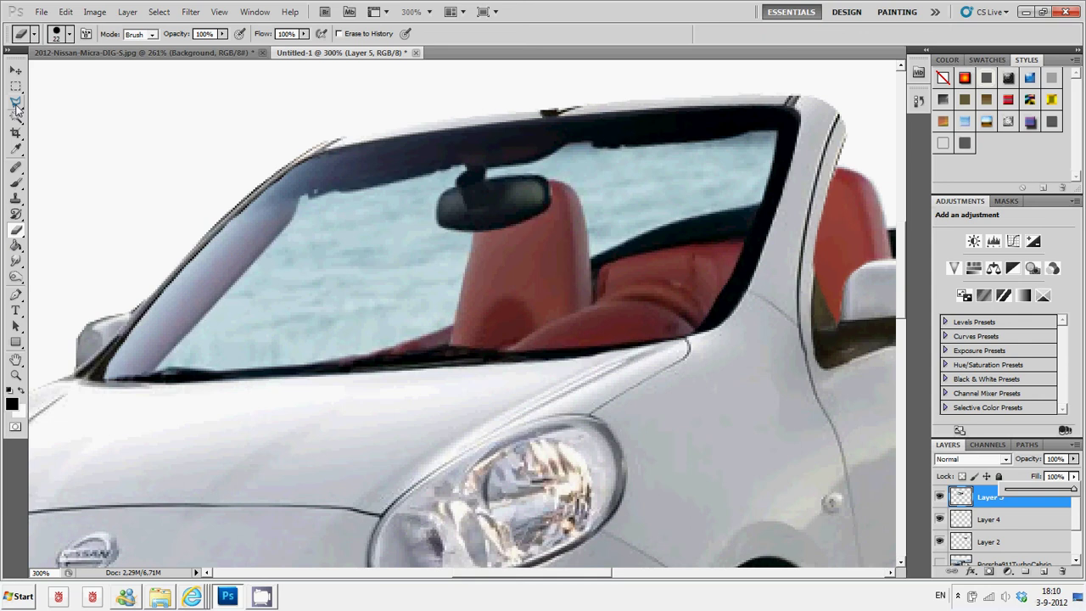
Step: Outline the windshield glass with the Polygonal Lasso, curving around the rear-view mirror and seat back
click(16, 103)
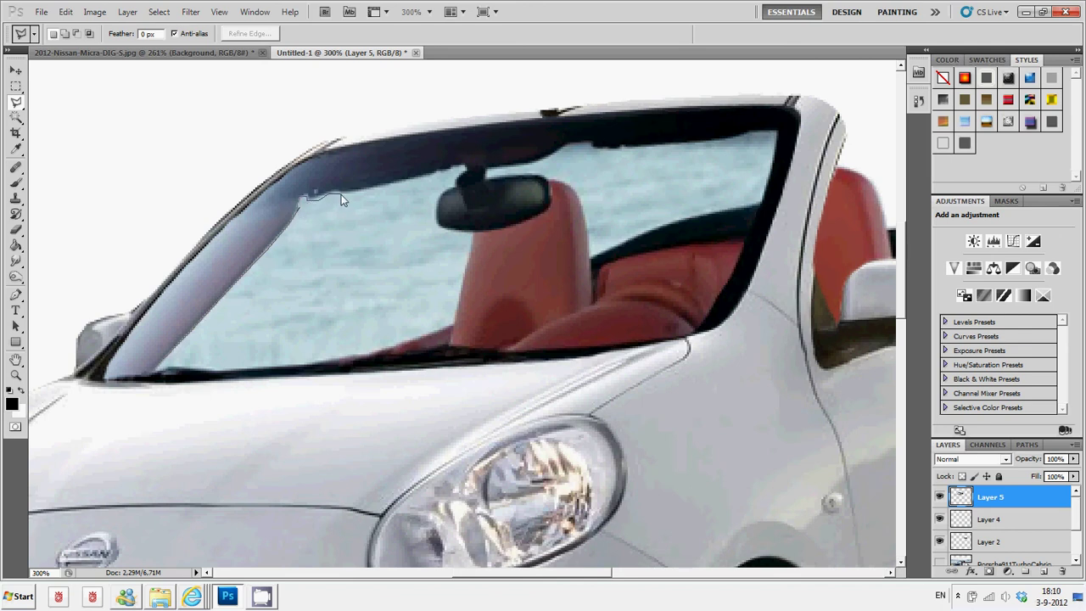
click(389, 189)
double_click(465, 168)
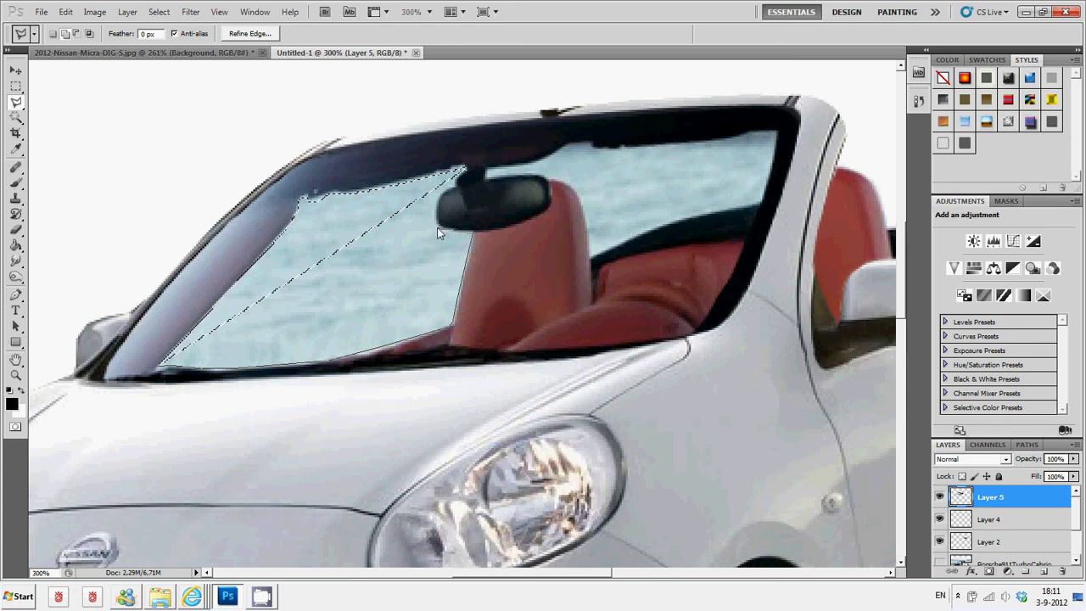
click(456, 180)
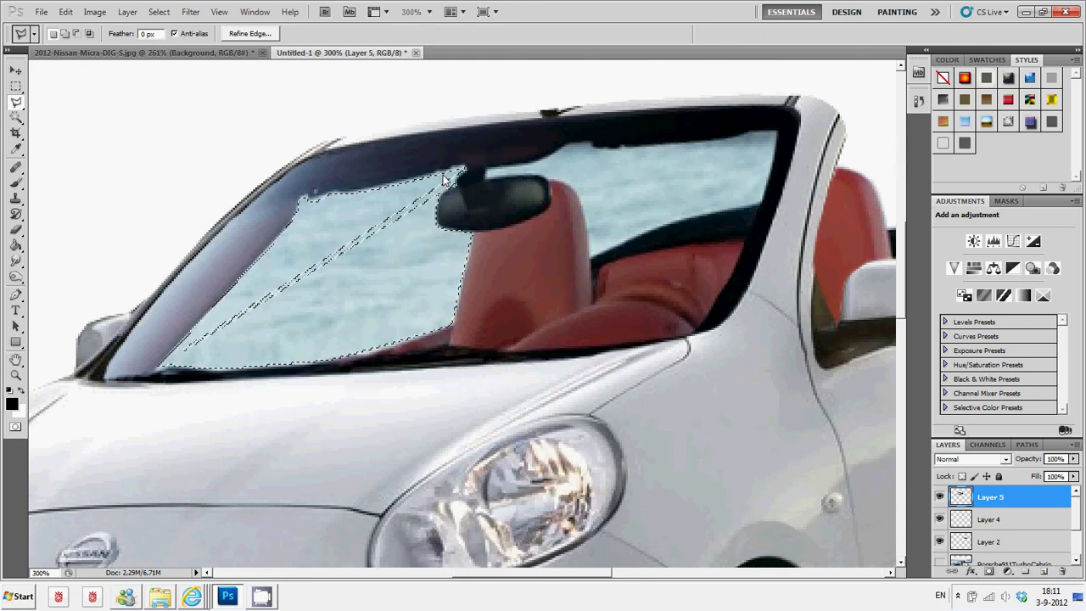
click(456, 186)
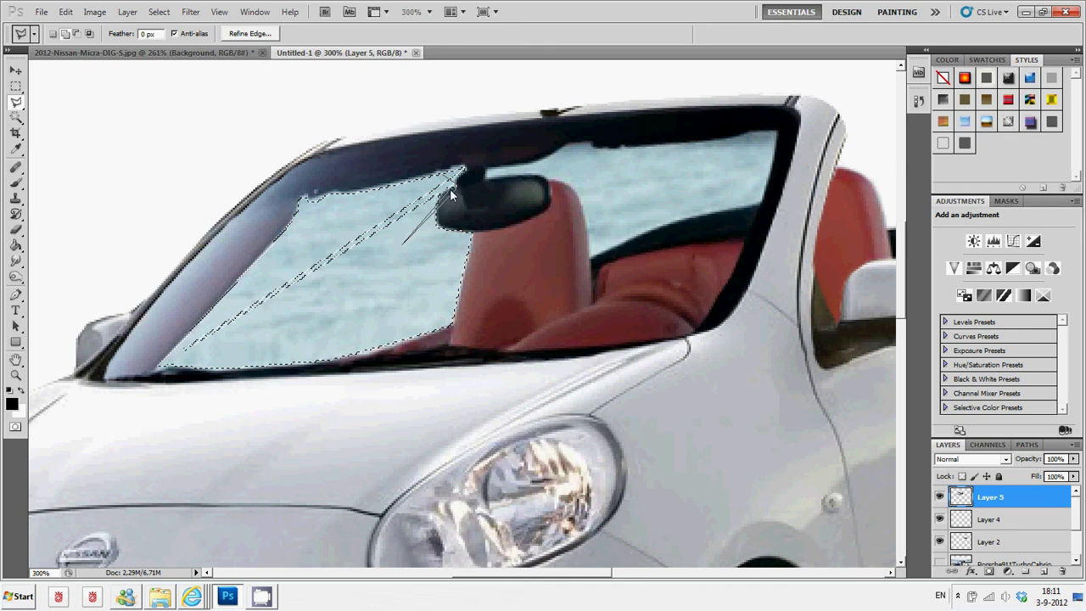
click(170, 368)
double_click(334, 235)
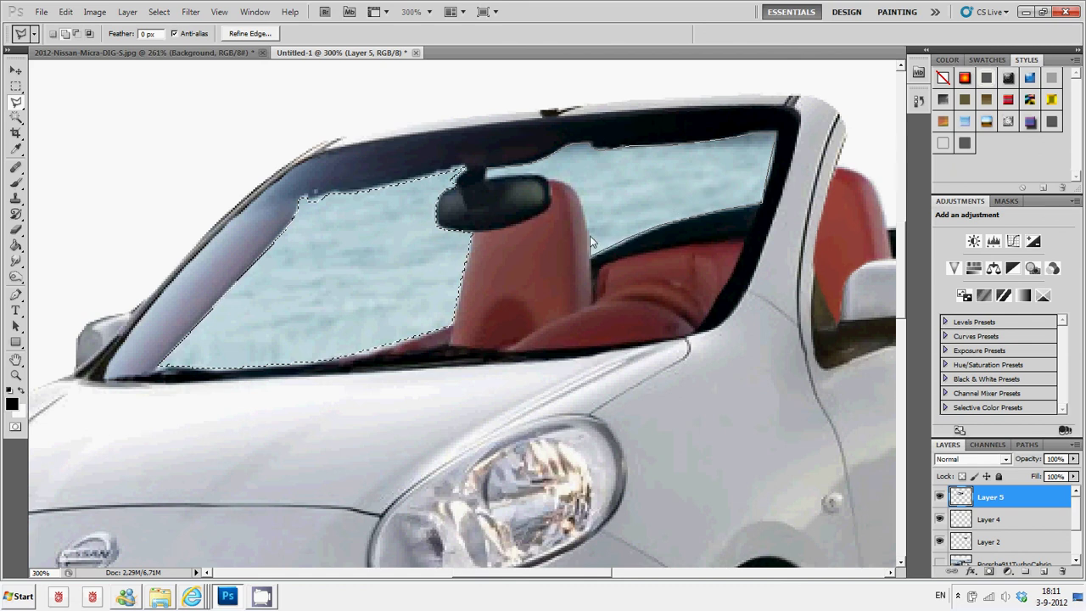
click(586, 207)
Step: Close the outline over the right glass area and set white as the background colour
double_click(569, 150)
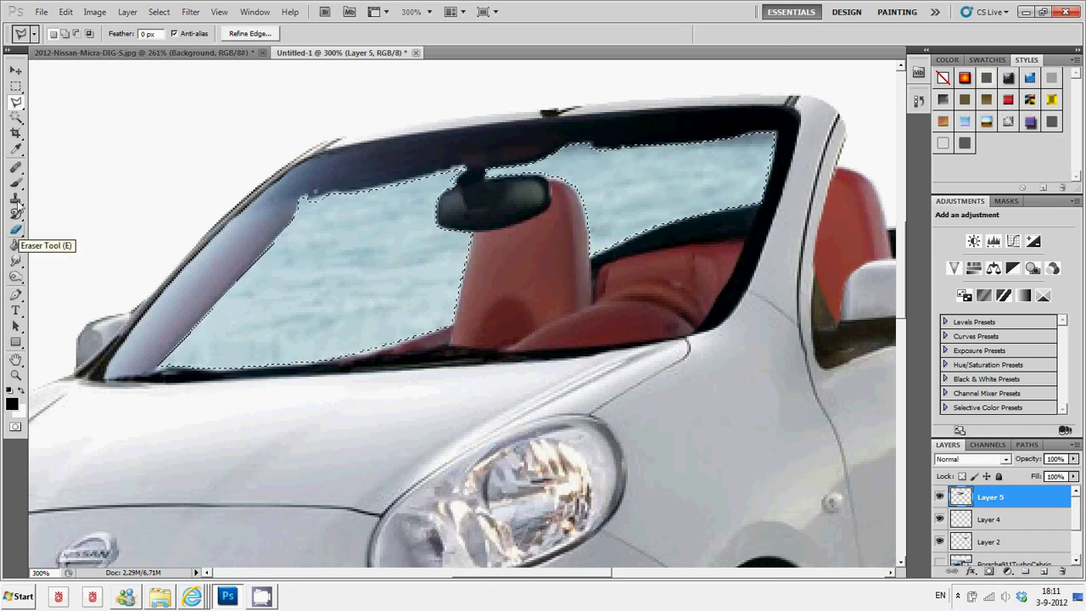
click(16, 185)
drag(19, 191, 44, 187)
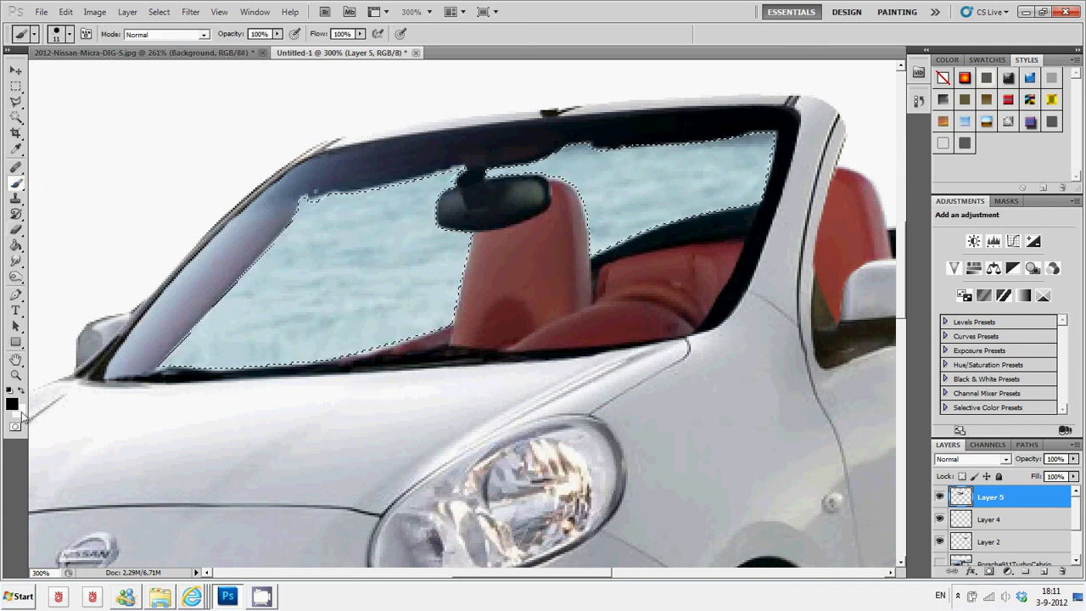
click(17, 409)
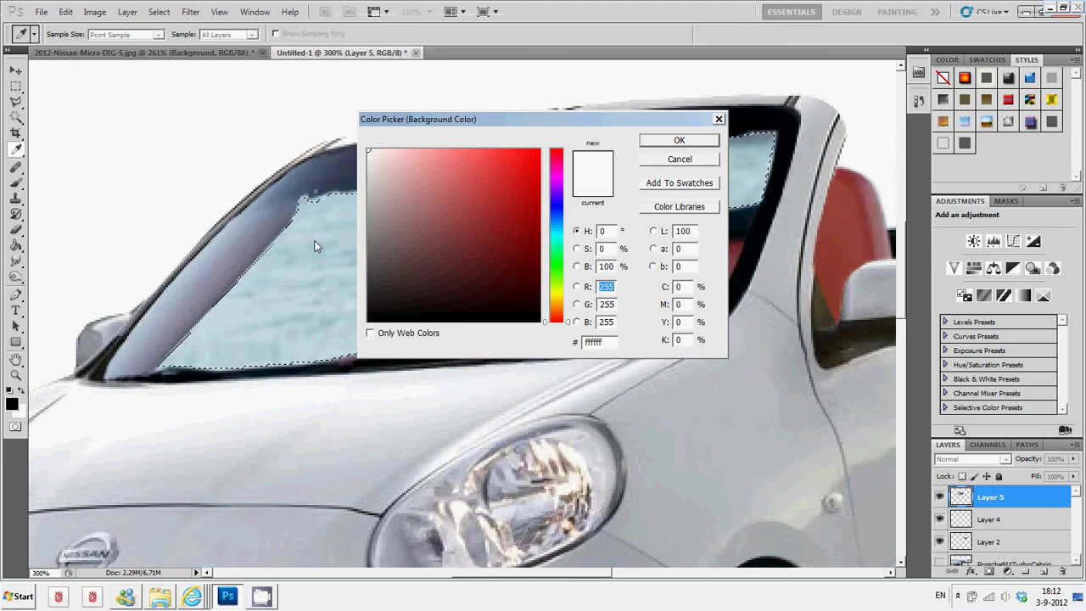
click(668, 142)
Step: Paint the windshield selection solid white with a 75 px brush, then deselect
key(b)
drag(367, 246, 208, 365)
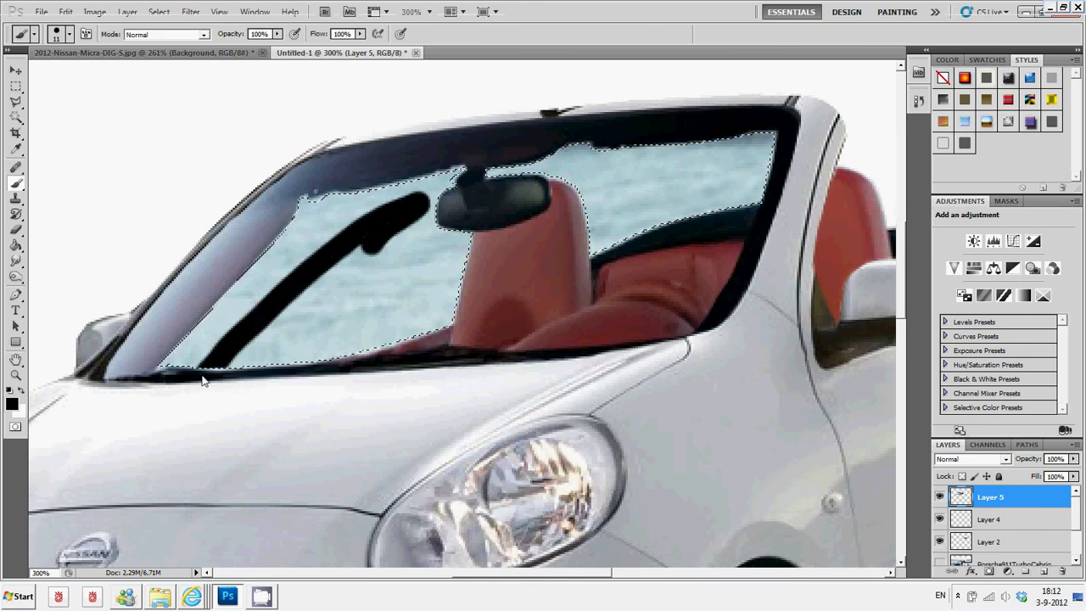
key(ctrl+z)
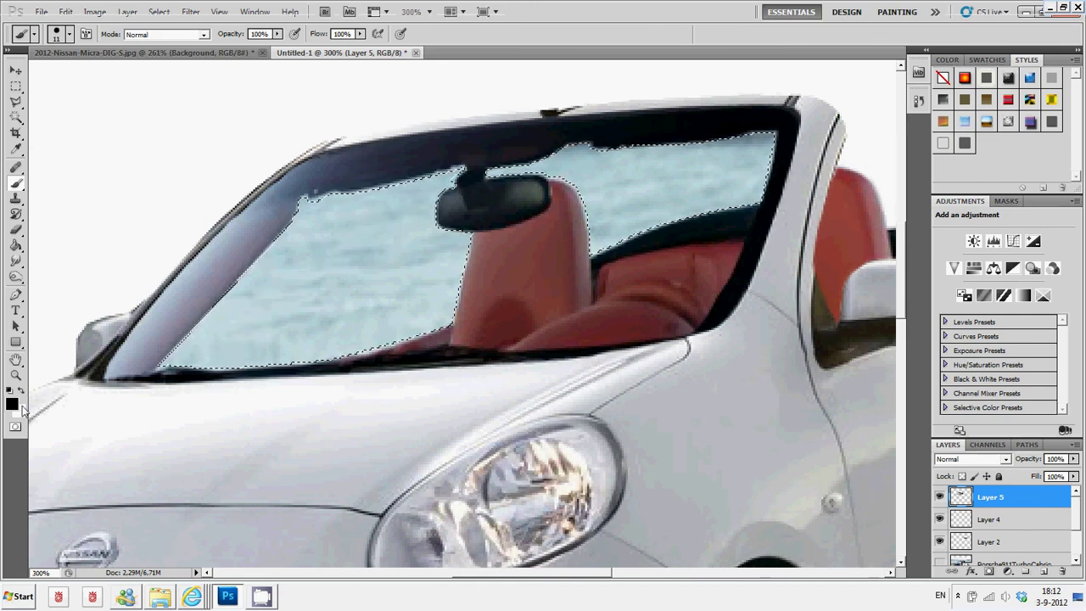
click(22, 392)
click(59, 34)
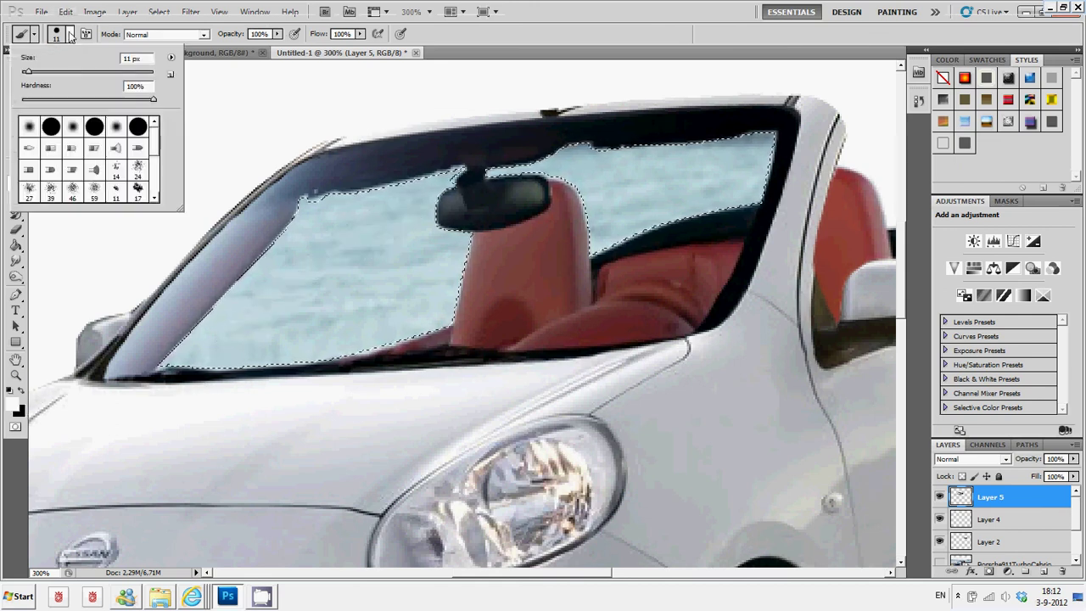
drag(62, 73, 68, 73)
drag(267, 249, 671, 193)
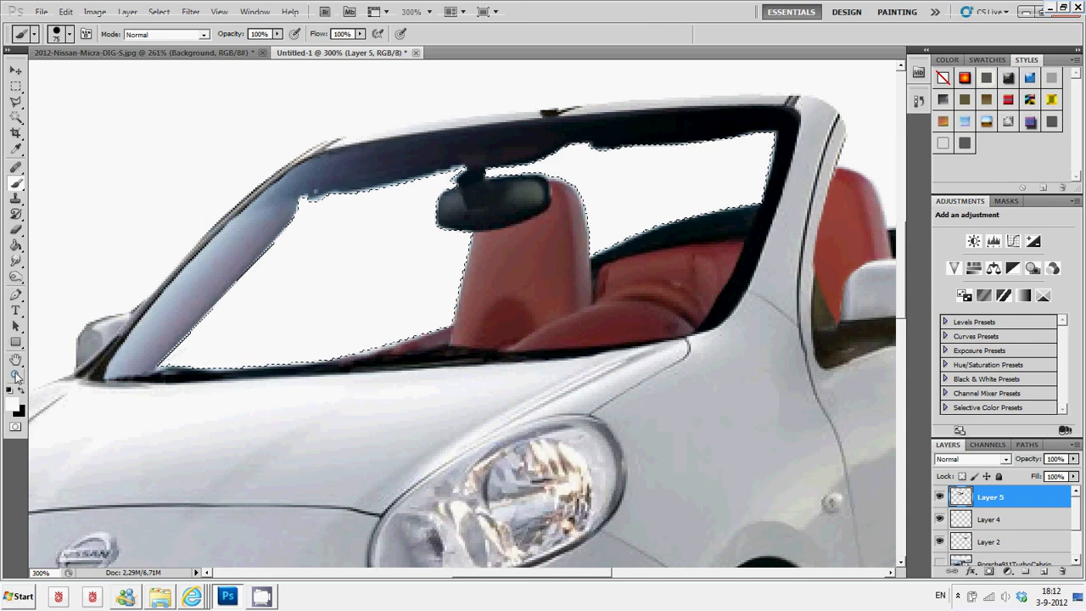
click(16, 101)
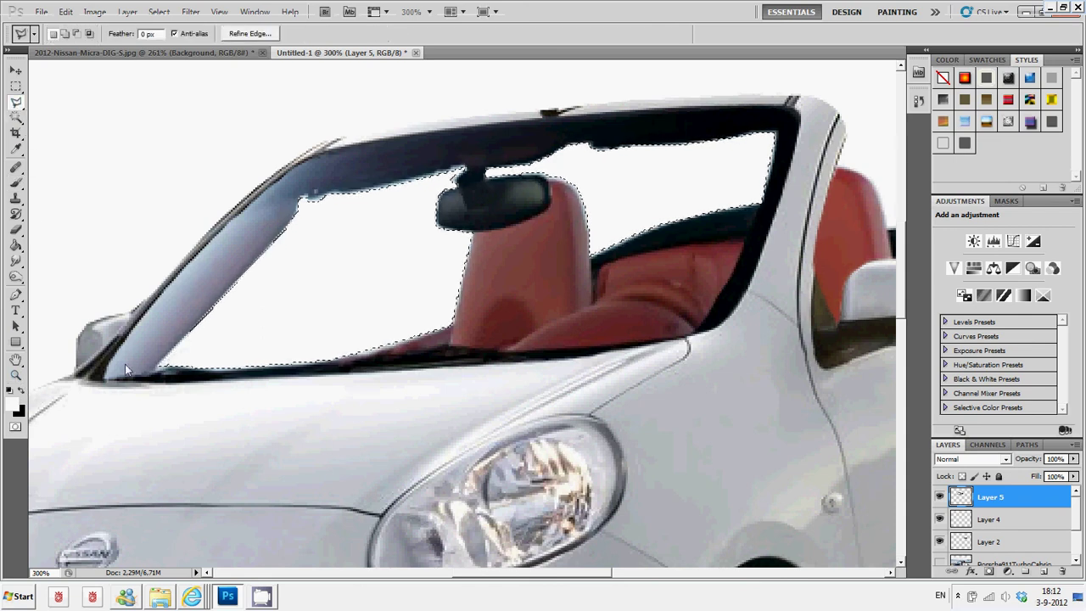
key(ctrl+d)
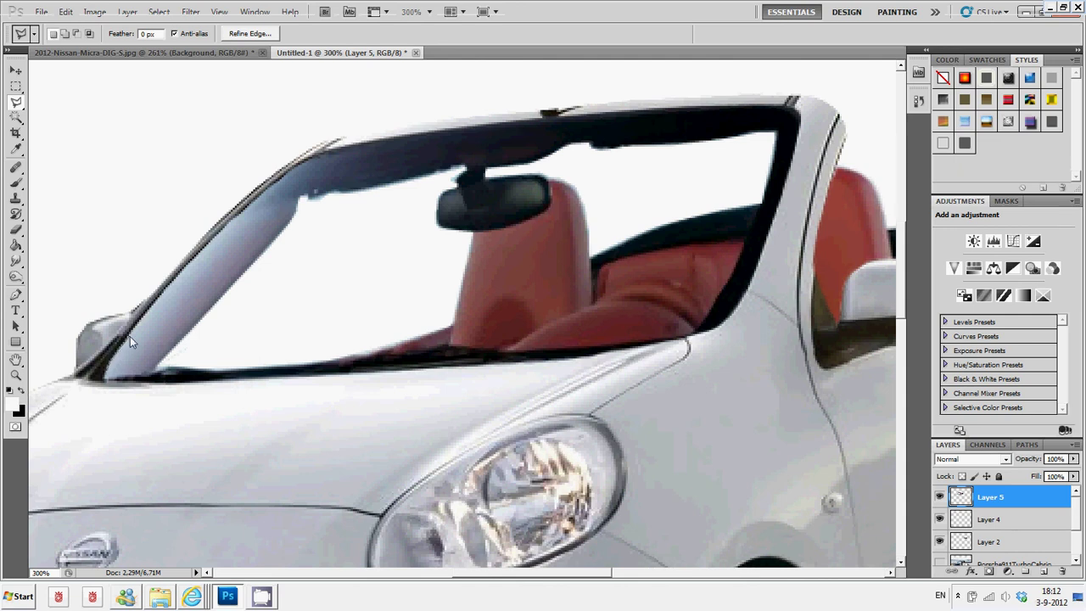
Step: Trace a closed polygonal selection around the windshield's outer frame edge
click(130, 336)
click(332, 150)
click(549, 119)
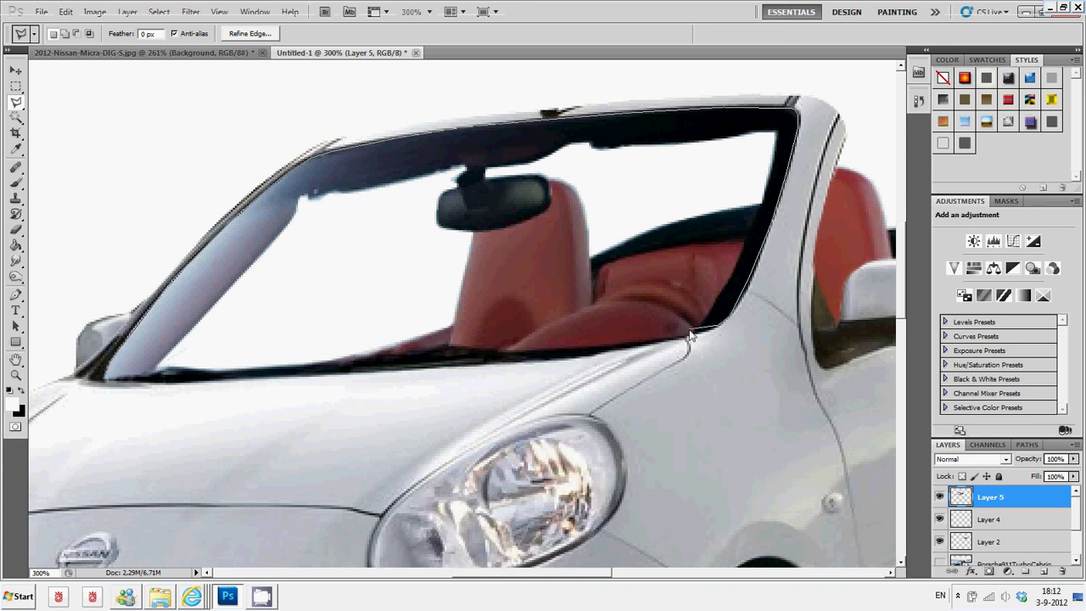
click(540, 363)
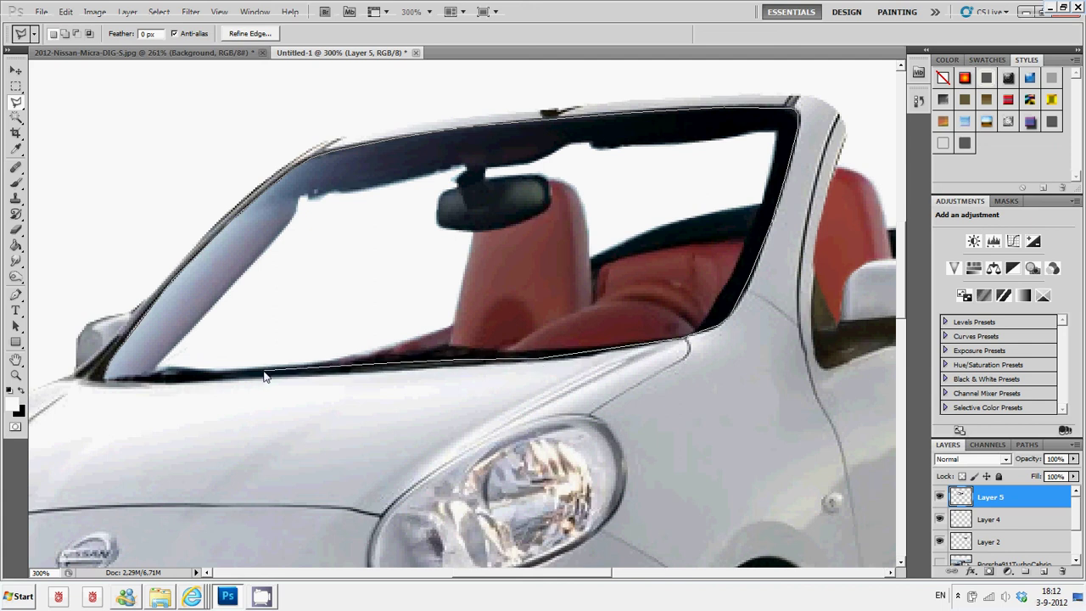
click(107, 374)
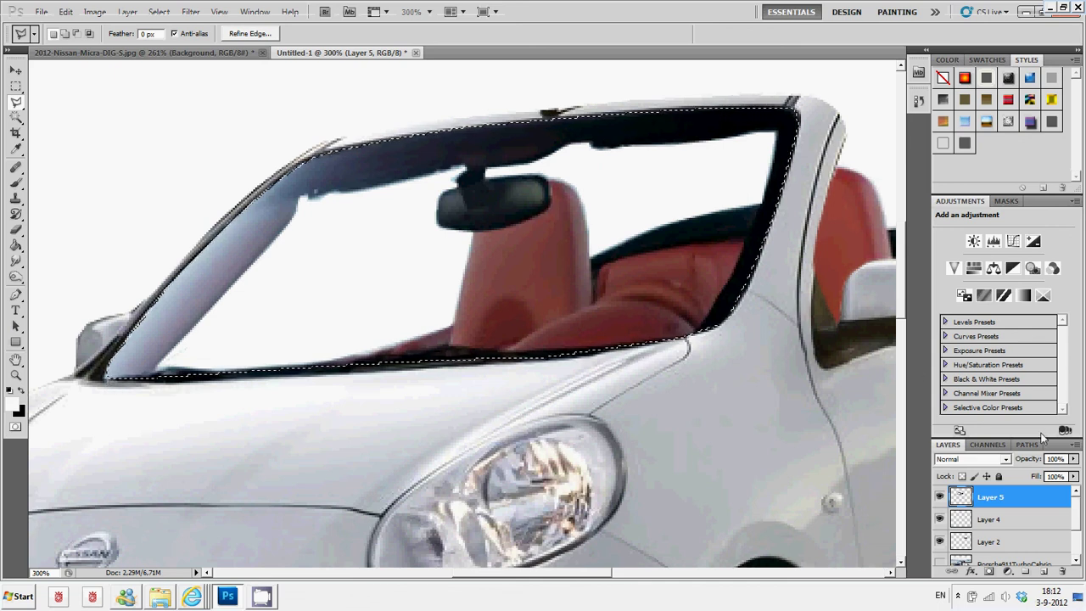
Step: Hide and re-show Layer 5 to compare, then bring up the Layer menu
click(939, 497)
click(939, 497)
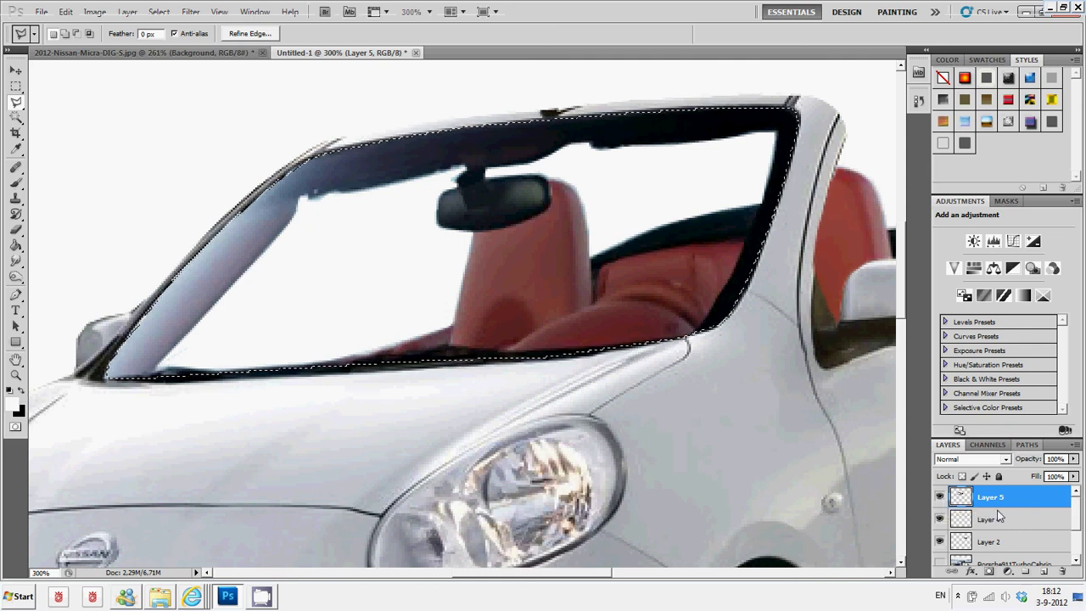
right_click(999, 516)
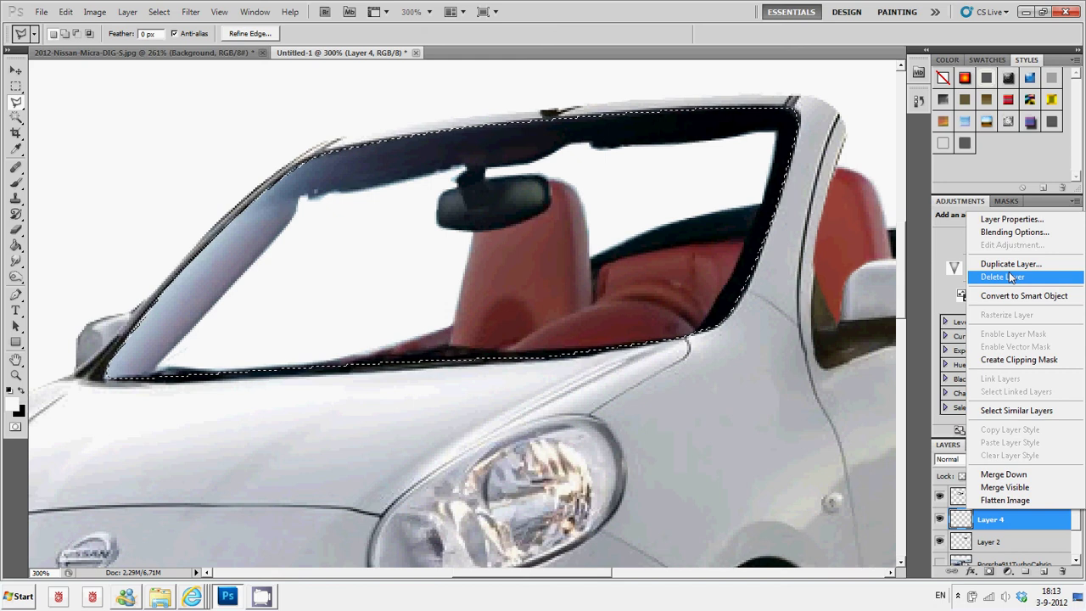
right_click(944, 508)
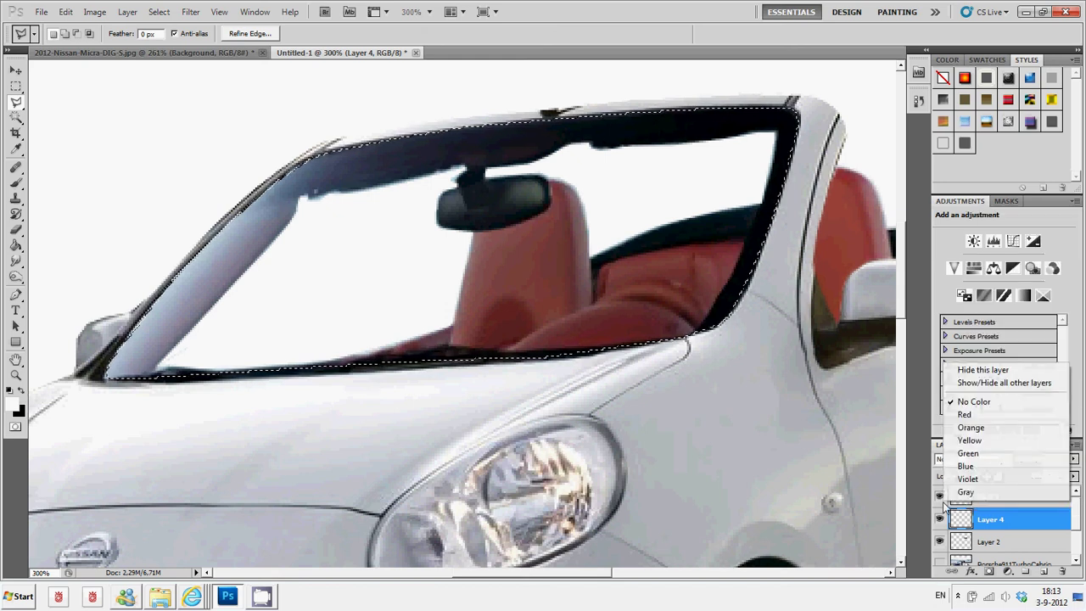
click(127, 12)
mouse_move(135, 27)
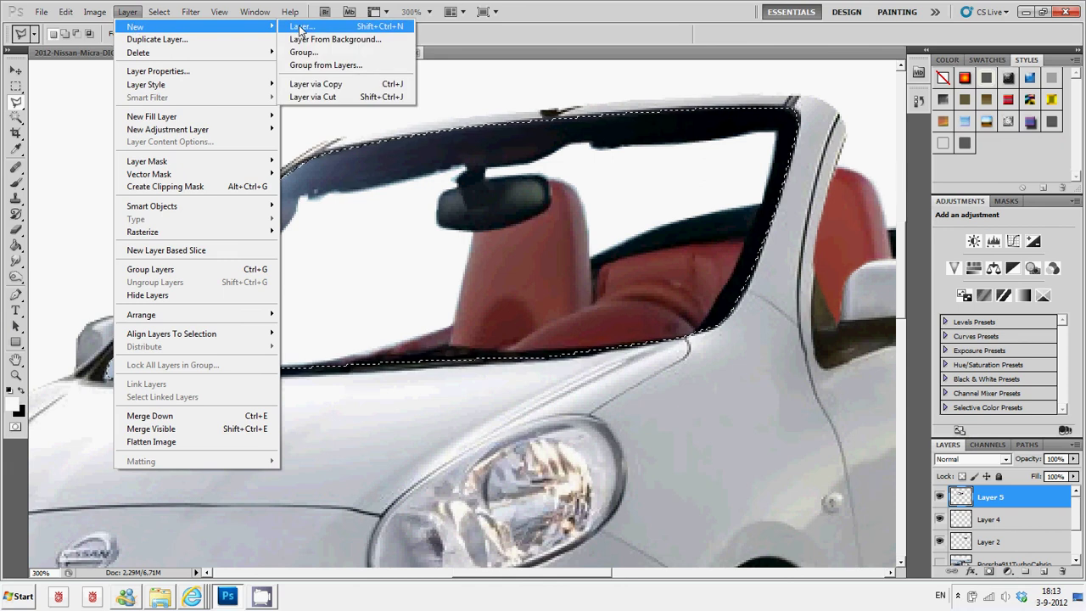
Step: Create new Layer 6 and set the foreground colour to dark blue #00007b
click(301, 28)
click(646, 185)
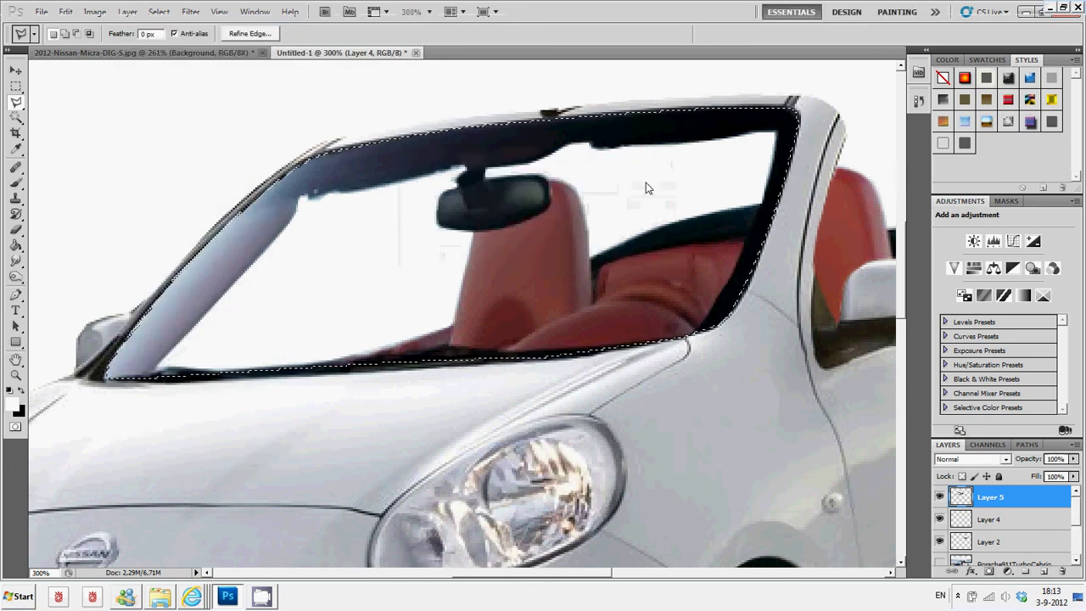
click(17, 410)
drag(564, 301, 560, 296)
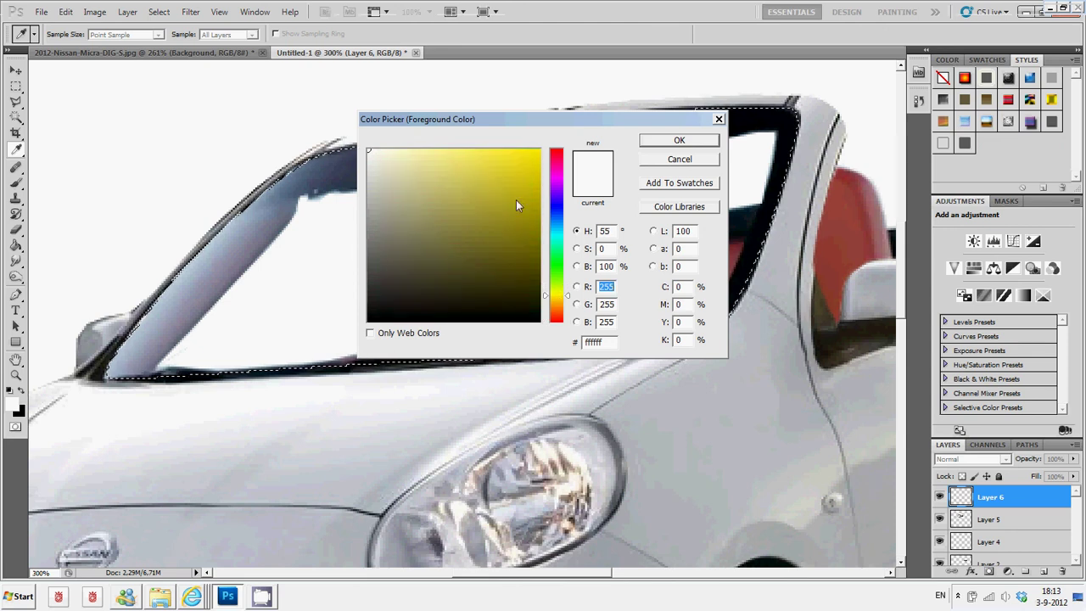
mouse_move(531, 233)
mouse_down()
mouse_move(547, 220)
mouse_move(559, 271)
mouse_up()
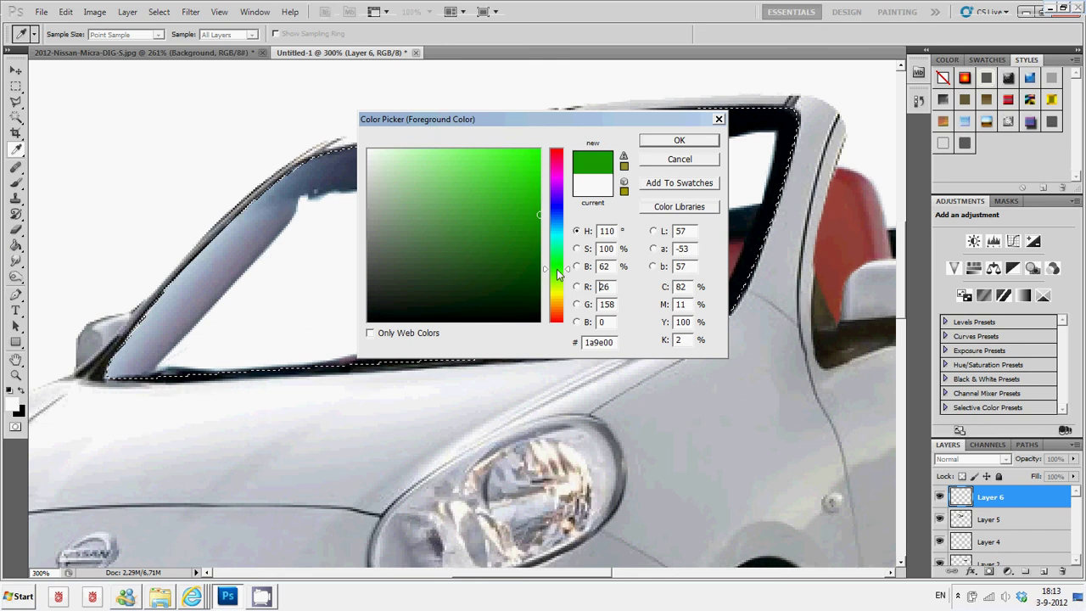
drag(559, 273, 558, 208)
click(539, 275)
drag(540, 280, 548, 244)
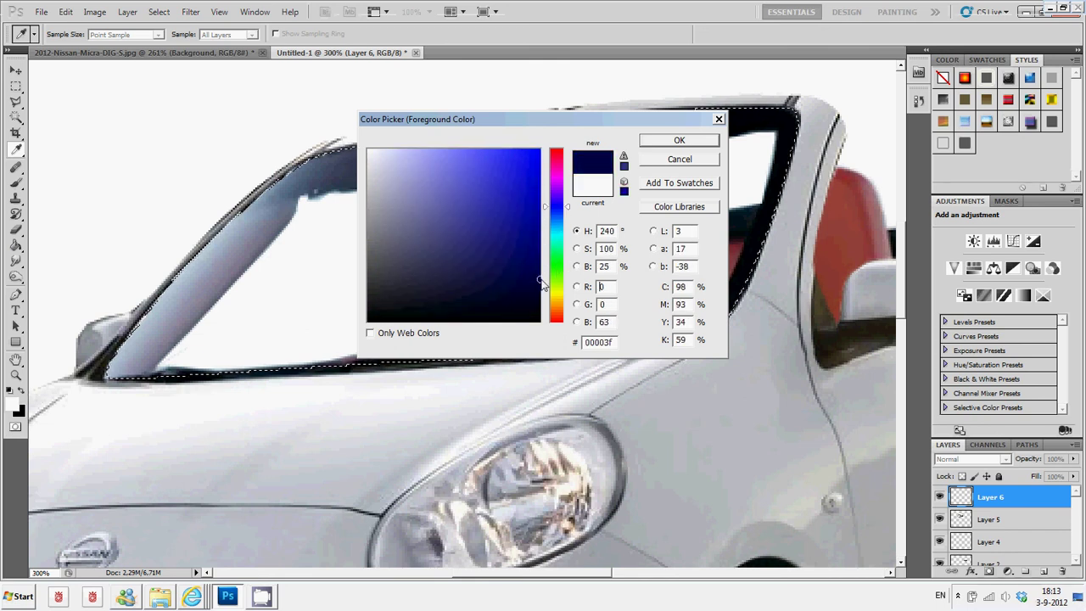
click(679, 141)
Step: Brush dark blue over the windshield glass, trying then undoing a lower Layer 6 fill
click(16, 183)
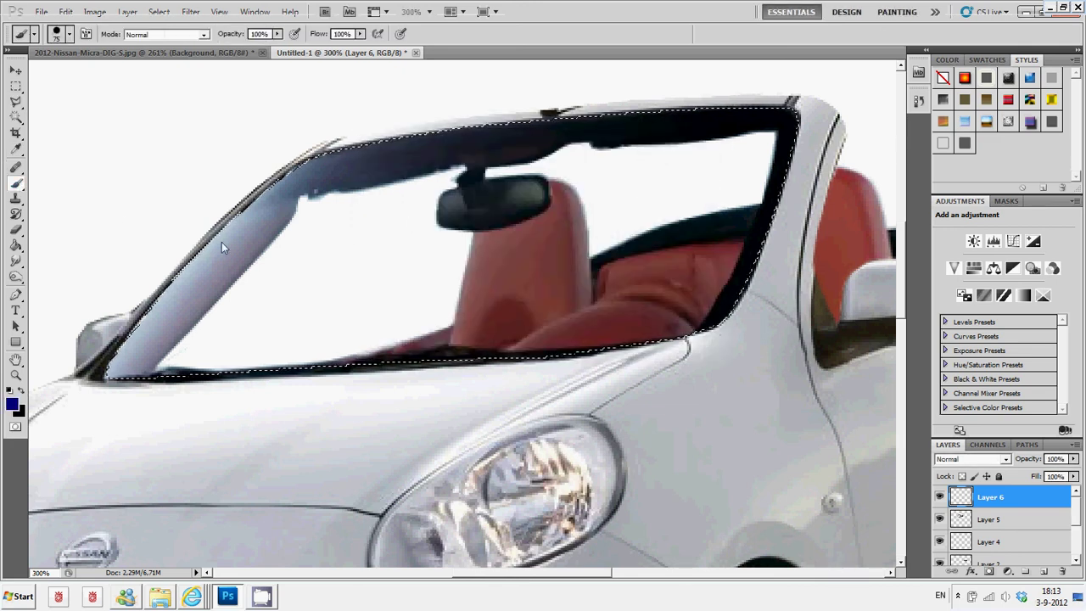
mouse_move(222, 242)
mouse_down()
mouse_move(244, 318)
mouse_move(397, 155)
mouse_move(653, 192)
mouse_move(731, 165)
mouse_move(781, 235)
mouse_up()
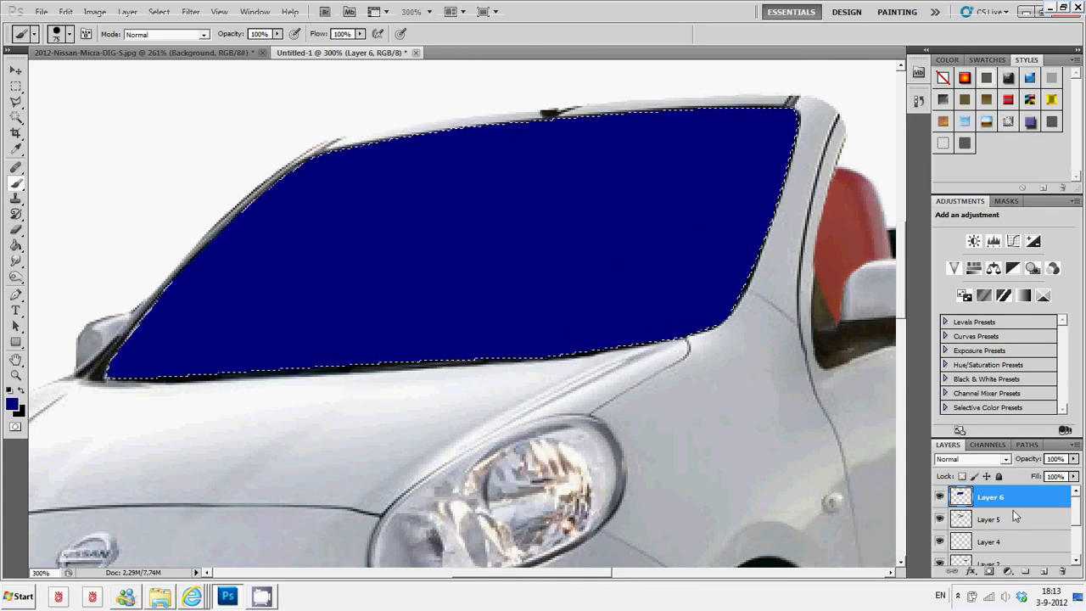
click(1073, 476)
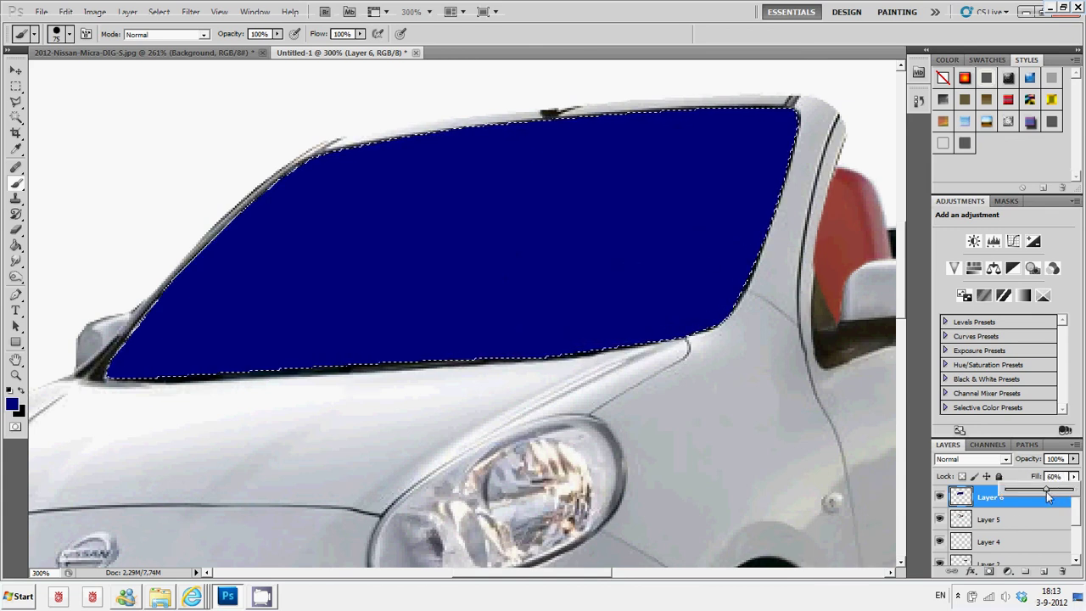
drag(1027, 498, 1026, 499)
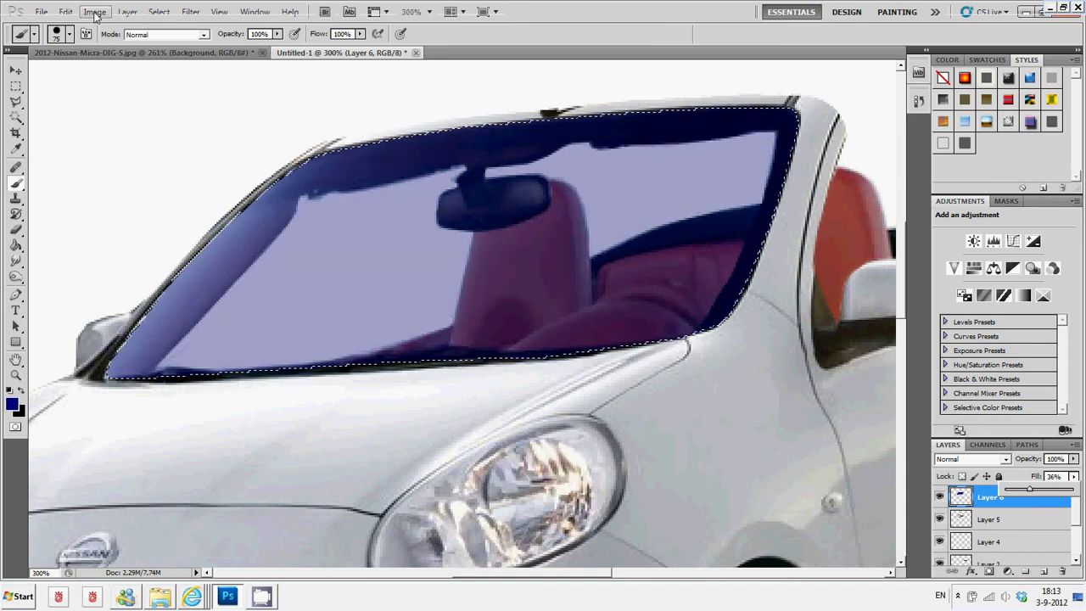
click(196, 124)
key(ctrl+z)
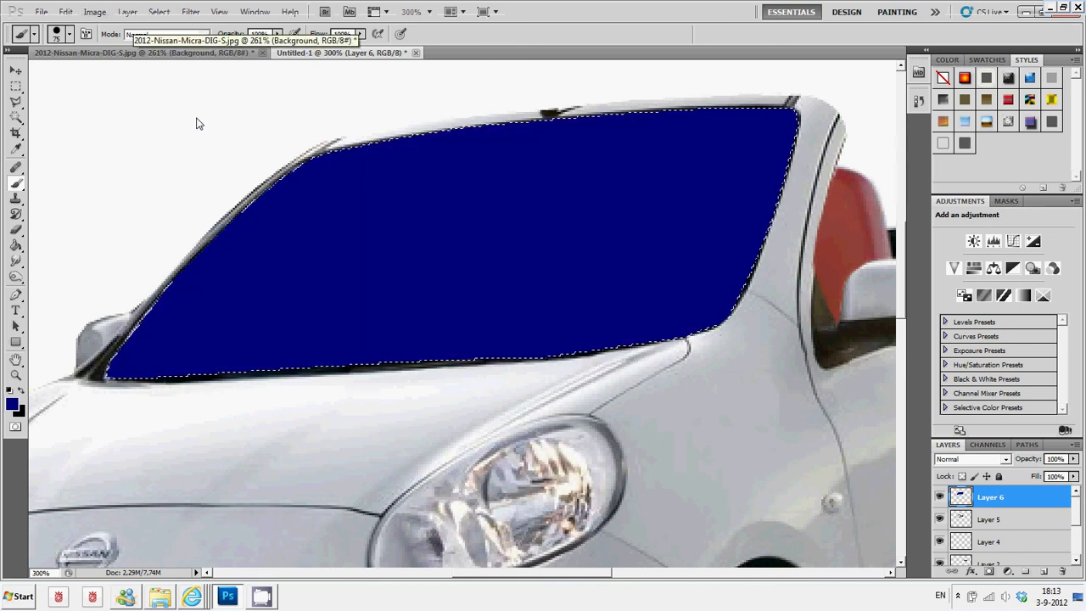
Step: Repaint the windshield glass black and set Layer 6 opacity to 69% for tinting
click(13, 405)
drag(512, 294, 550, 318)
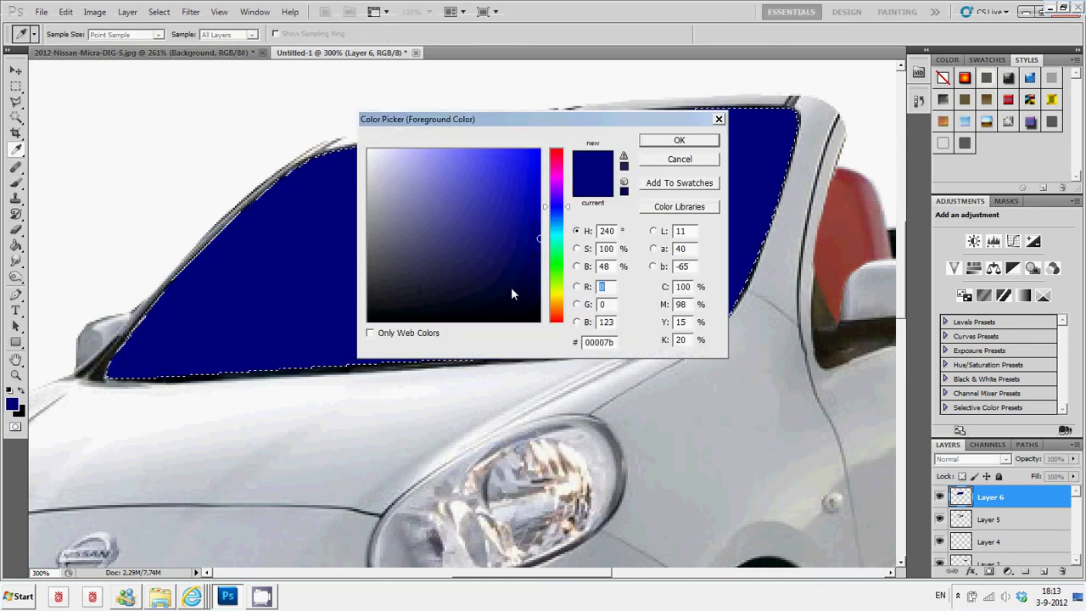
click(680, 140)
key(b)
click(452, 197)
mouse_move(390, 208)
mouse_down()
mouse_move(722, 141)
mouse_move(723, 279)
mouse_move(408, 405)
mouse_up()
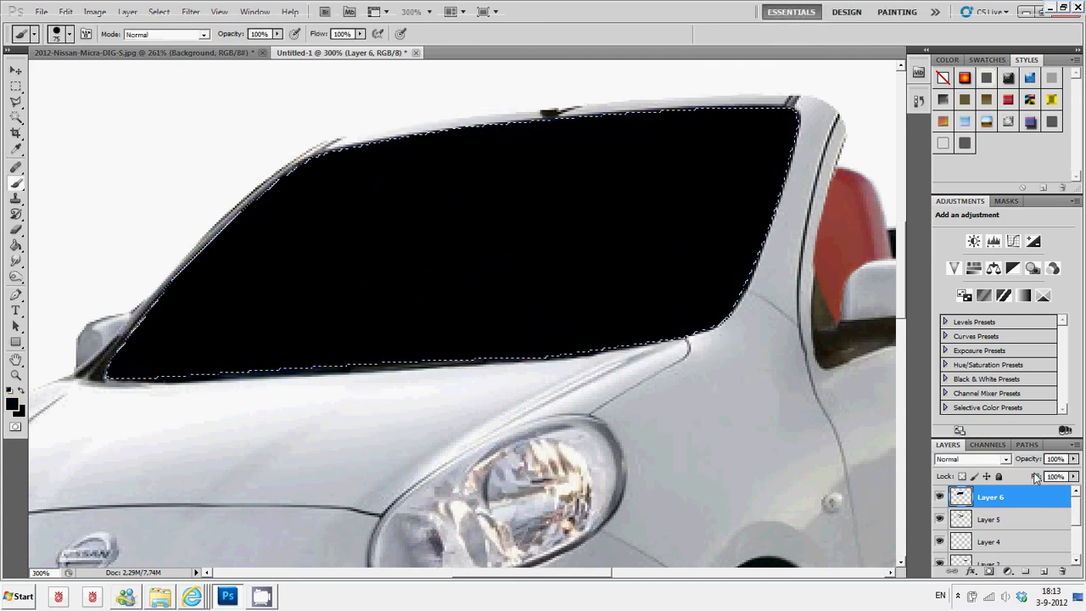
drag(1074, 458, 1052, 476)
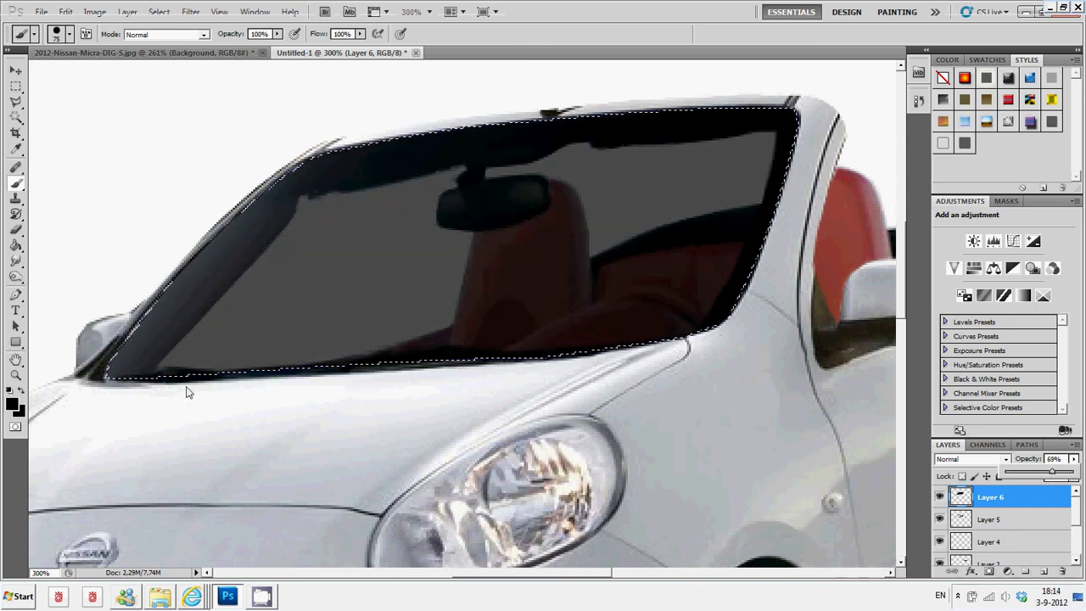
Step: Zoom out to the whole car and deselect the windshield selection
key(z)
key(ctrl+minus)
key(ctrl+minus)
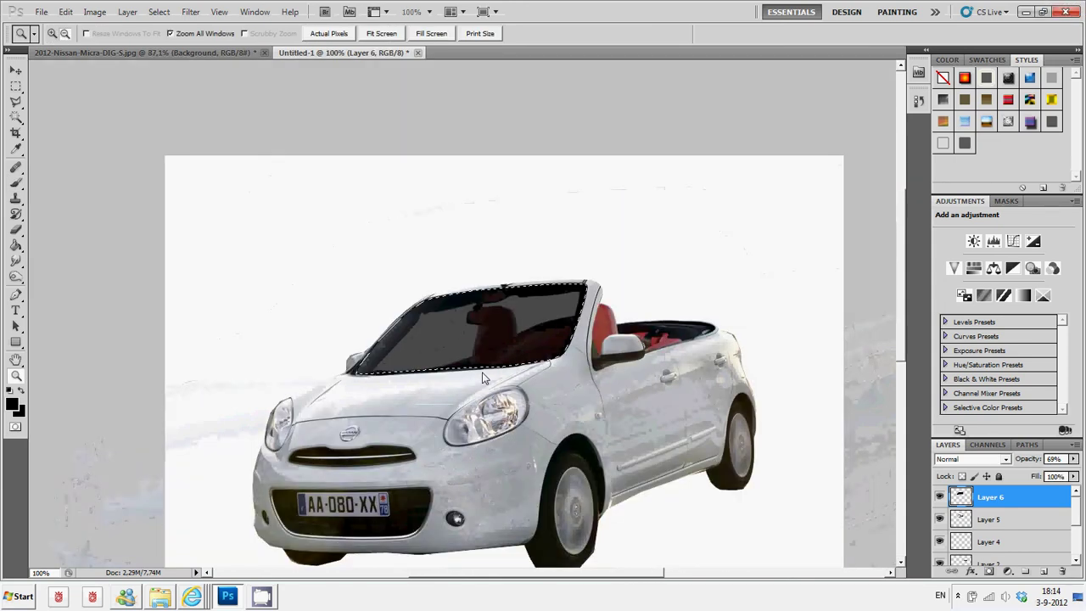
key(ctrl+minus)
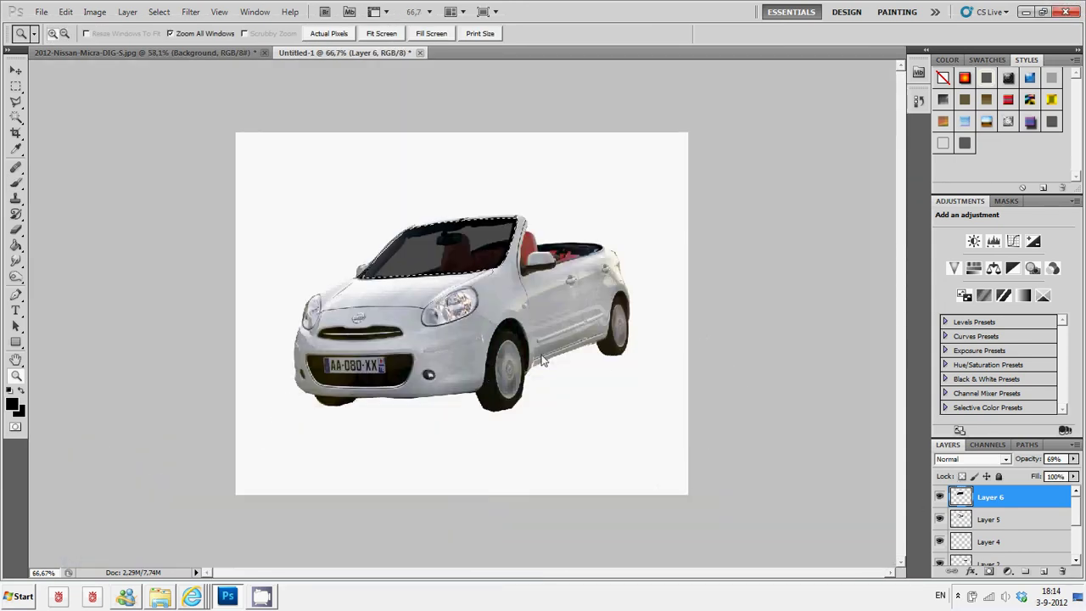
click(15, 72)
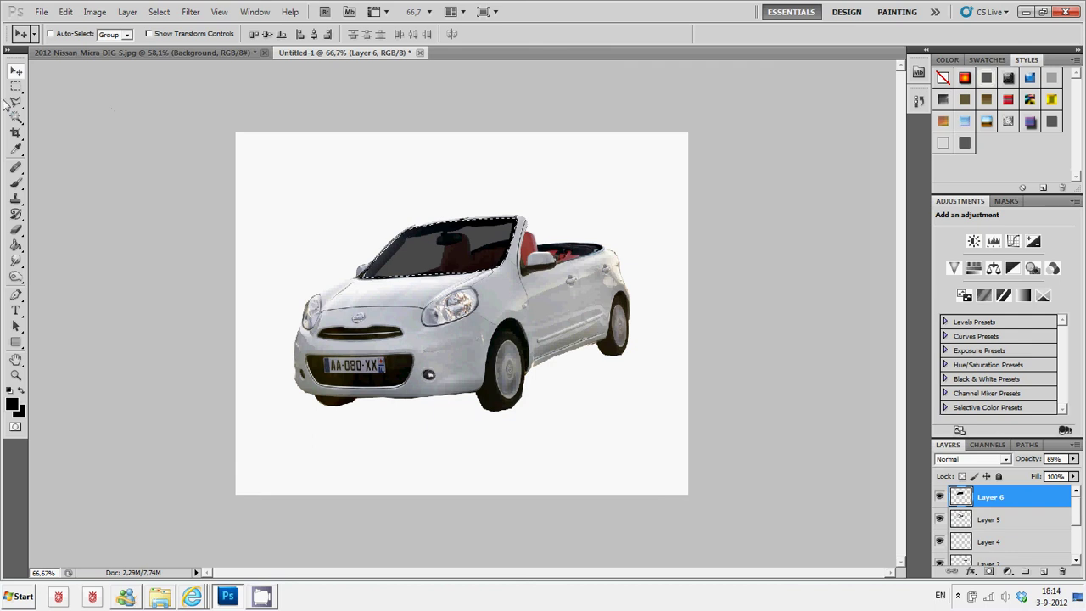
key(l)
right_click(285, 198)
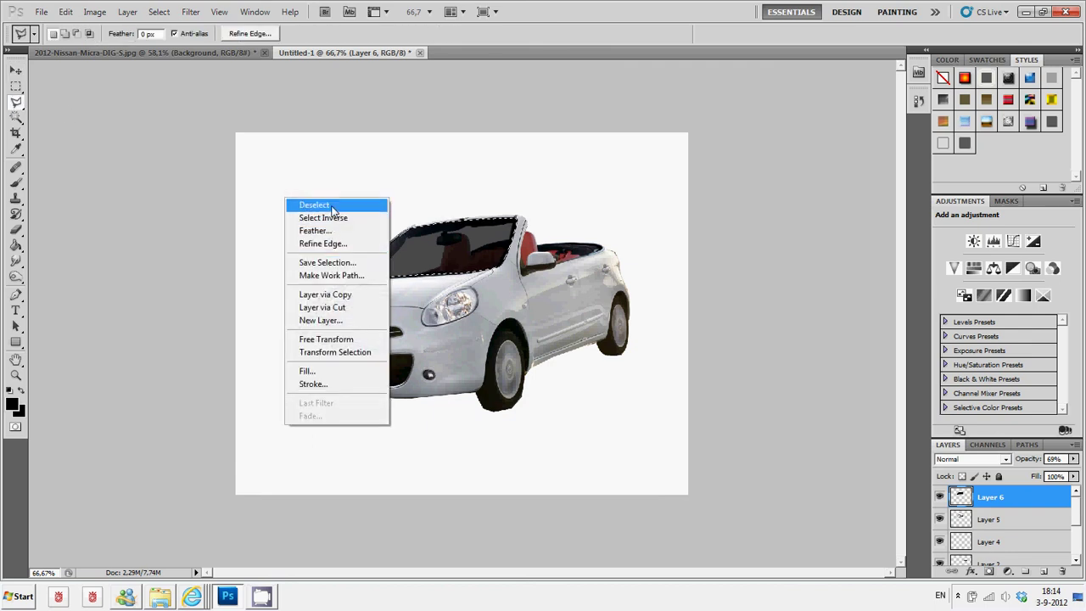
click(314, 204)
Step: Zoom in on the car and compare the convertible against the original Nissan photo
click(16, 374)
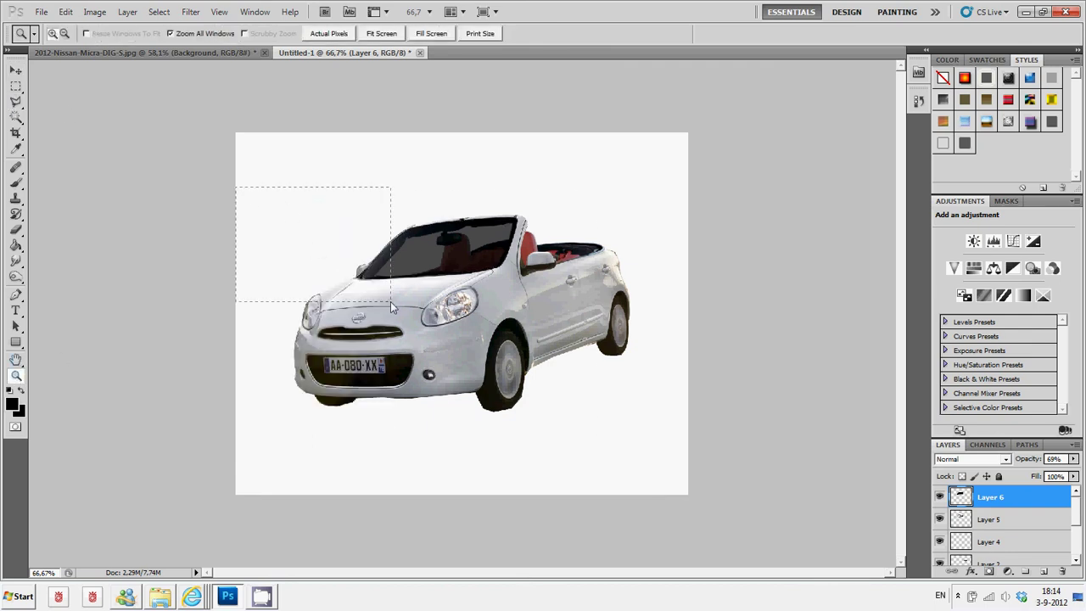
drag(392, 307, 652, 454)
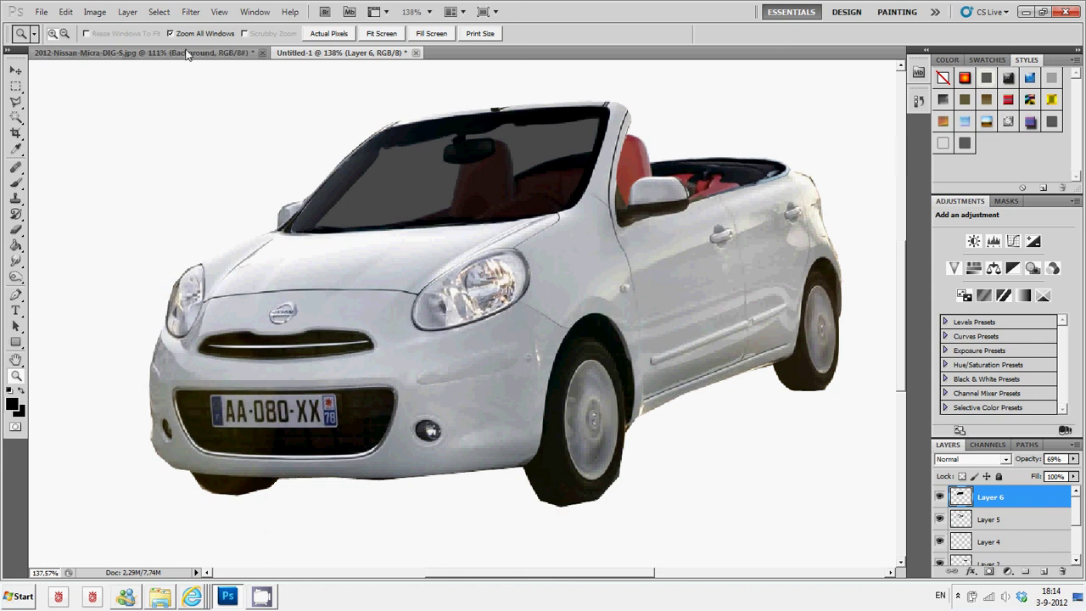
click(254, 53)
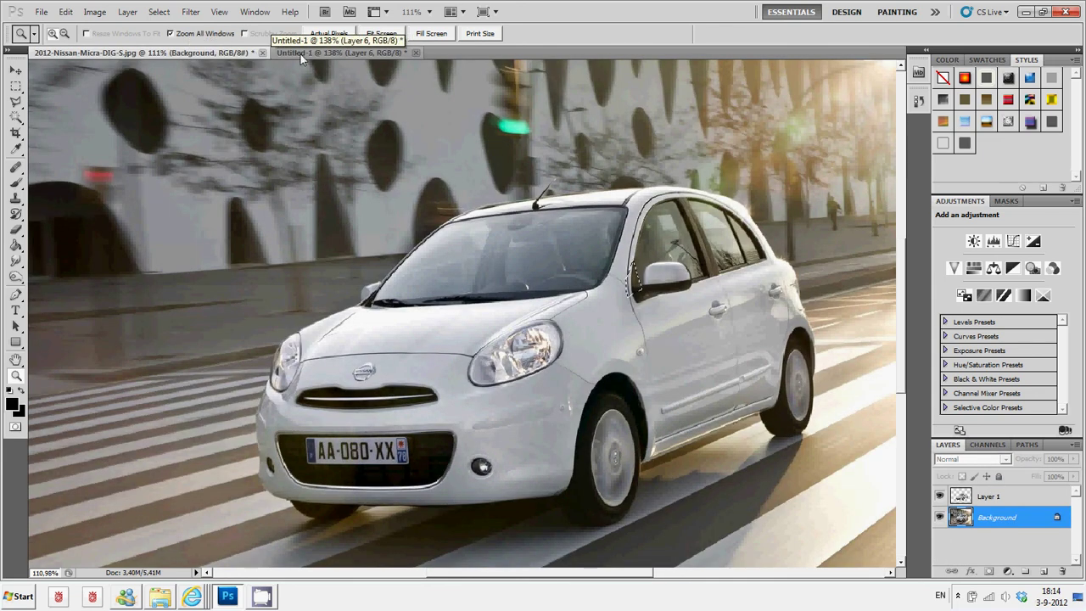
click(339, 52)
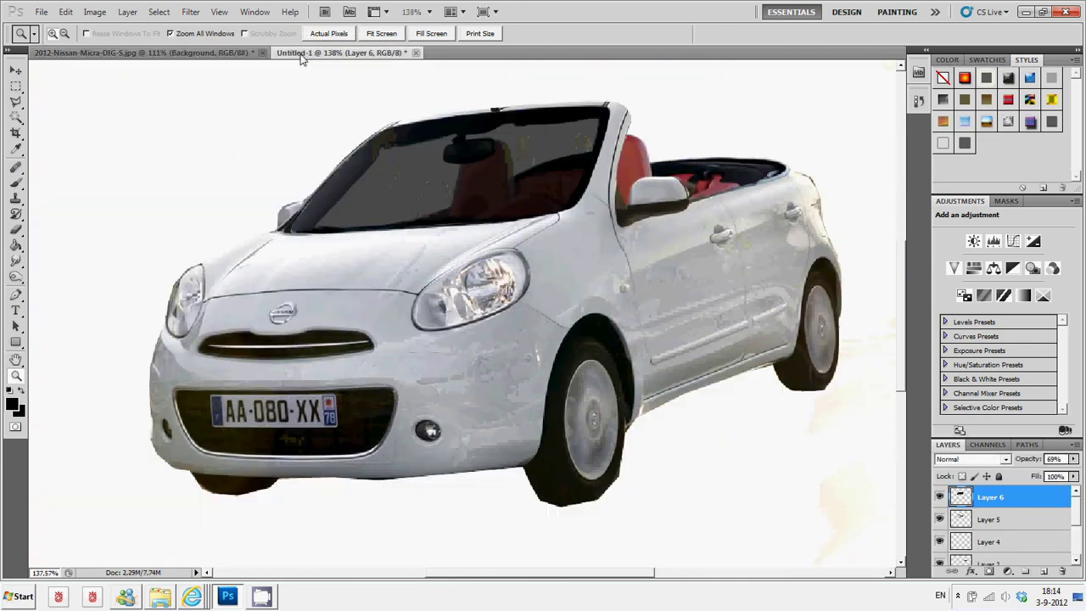
click(222, 54)
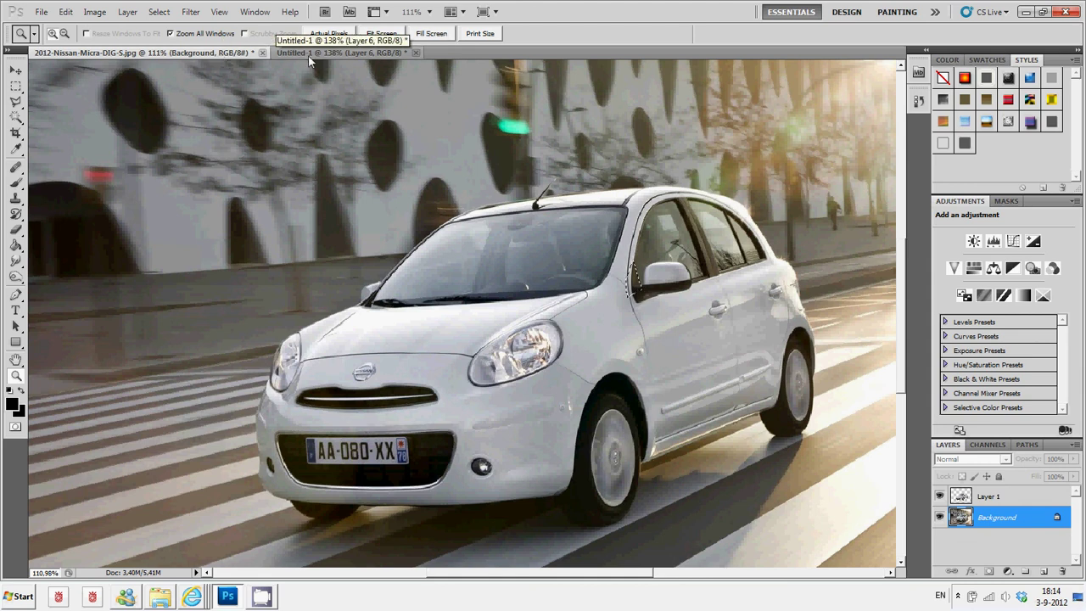
click(309, 54)
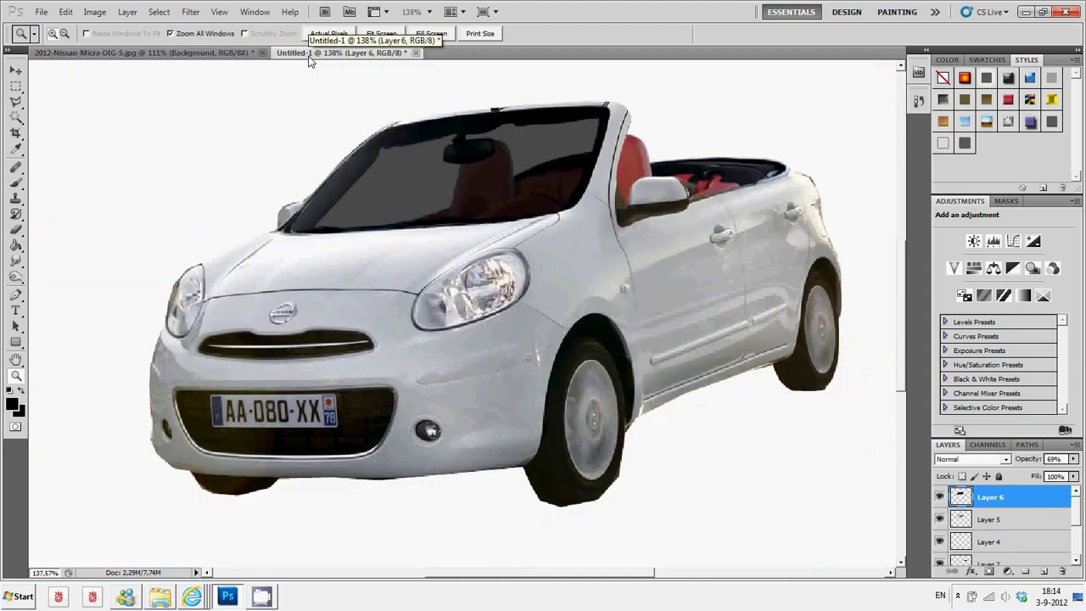
click(958, 597)
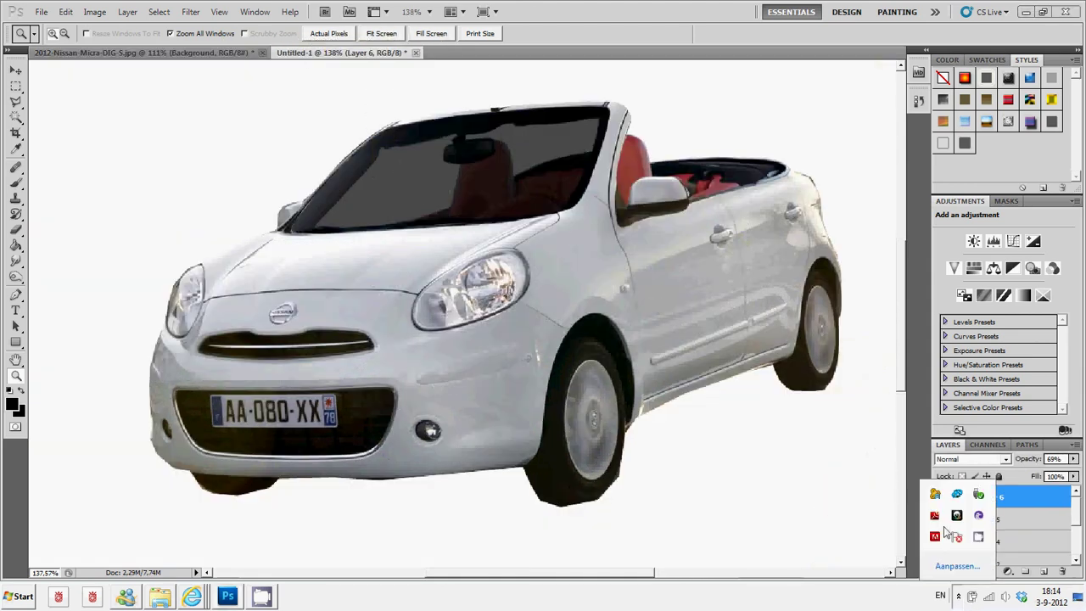